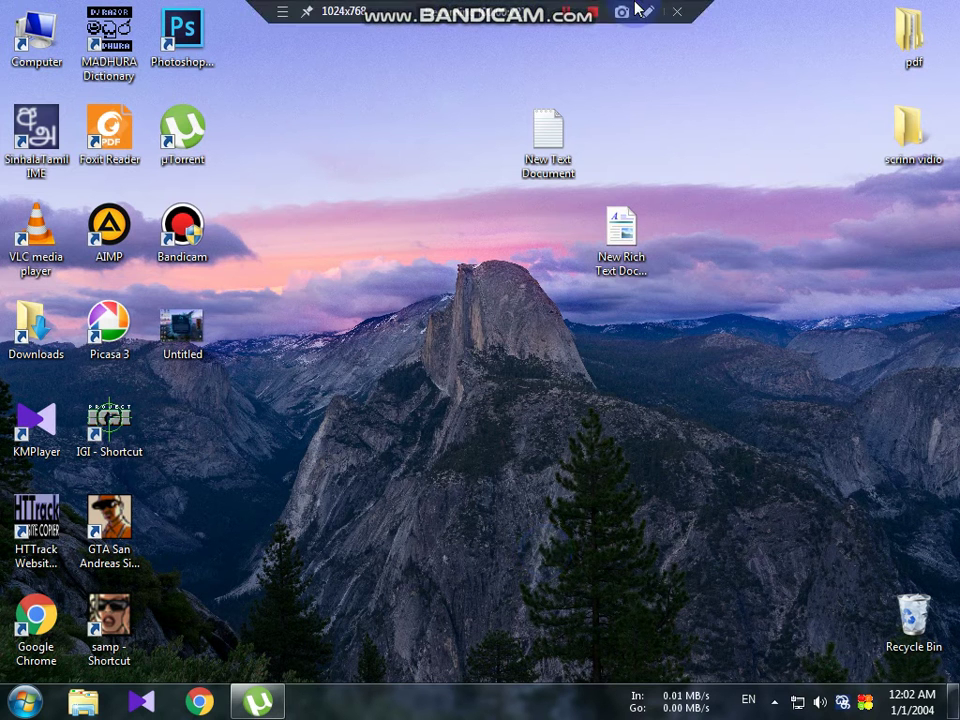
Open New Rich Text Document and append ' part -02' to the title line
click(600, 273)
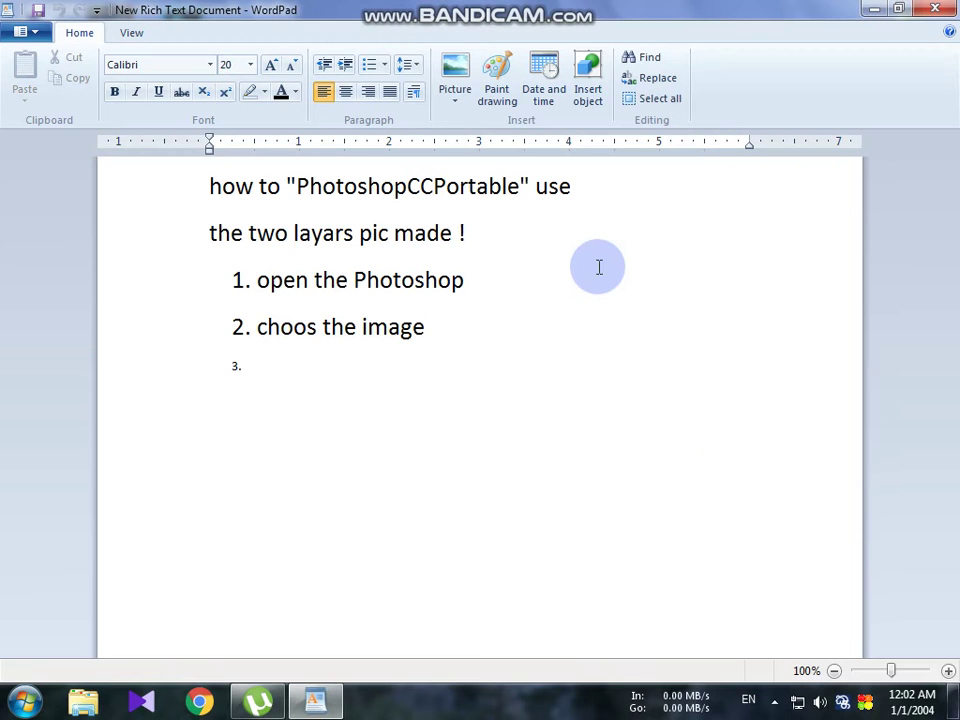
drag(602, 203, 168, 213)
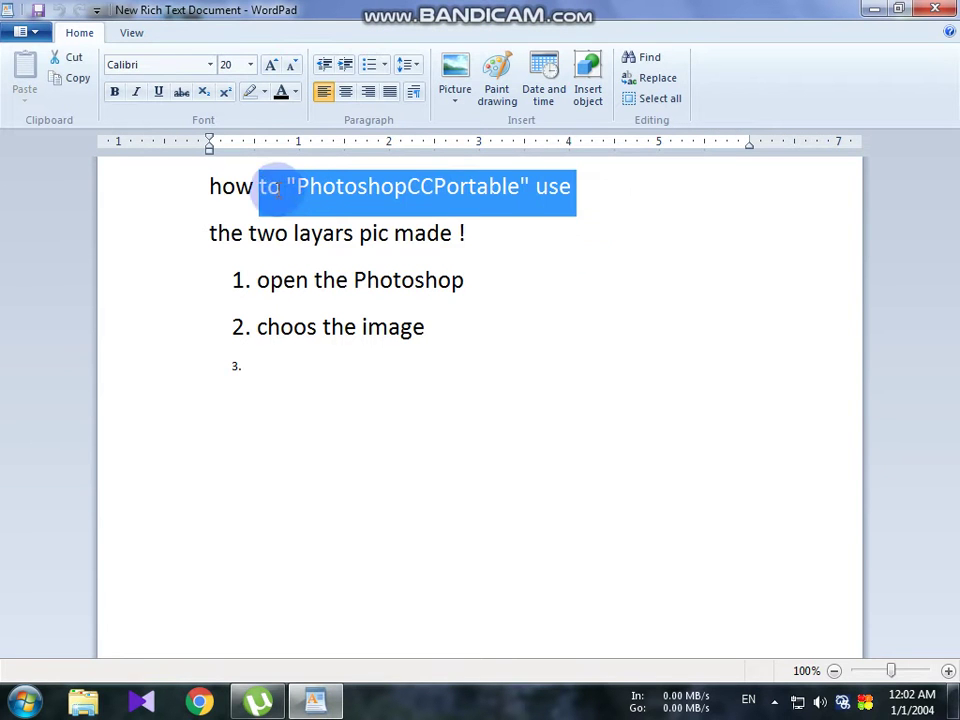
click(591, 186)
text(part -02)
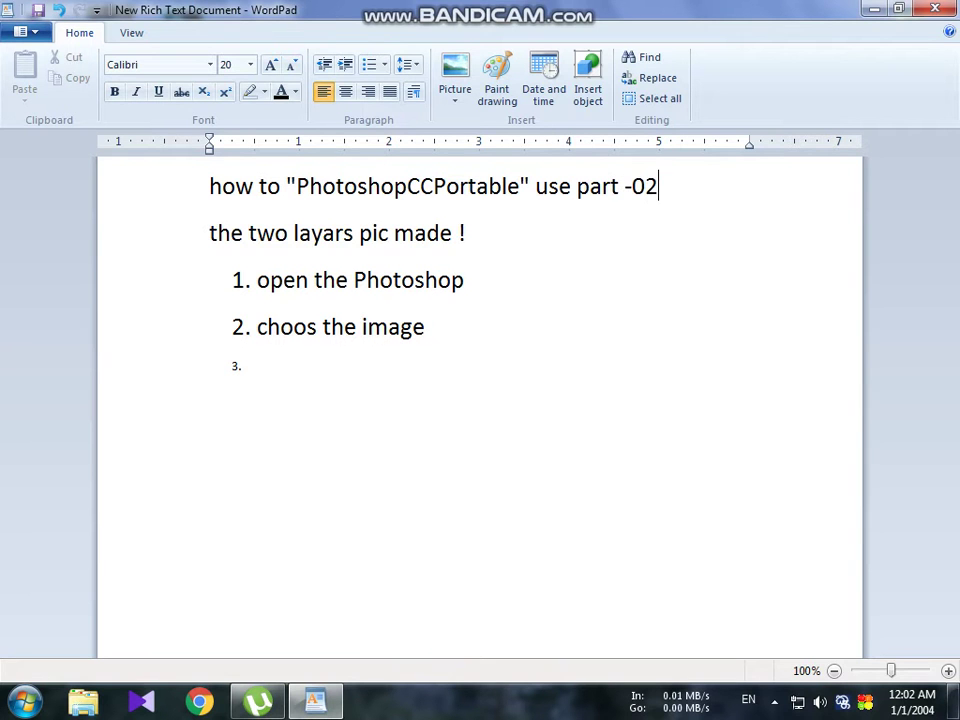
click(557, 232)
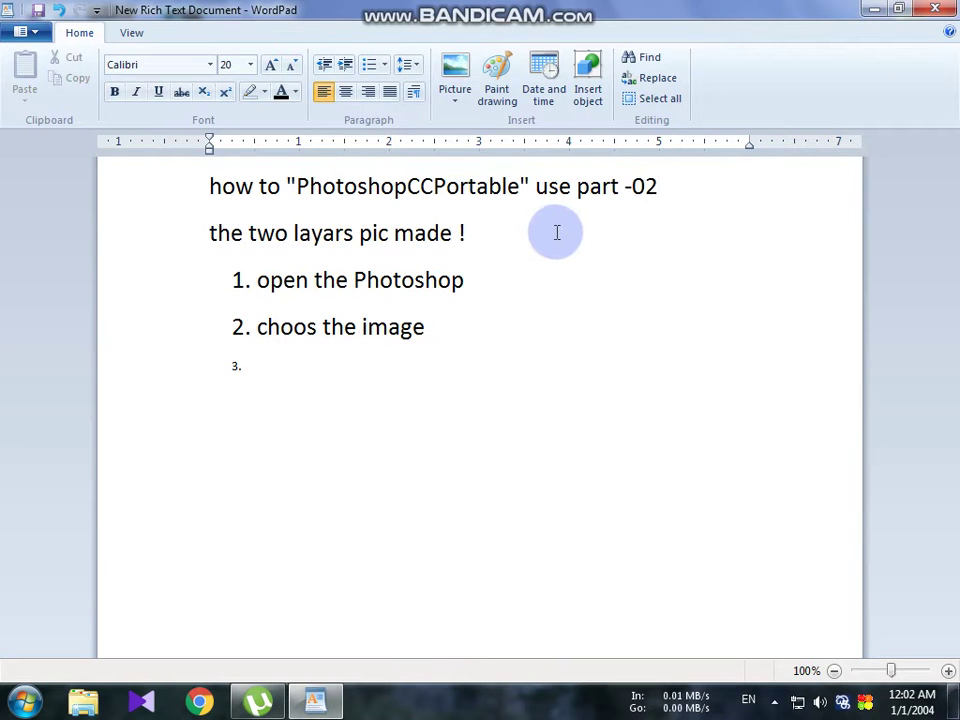
click(494, 234)
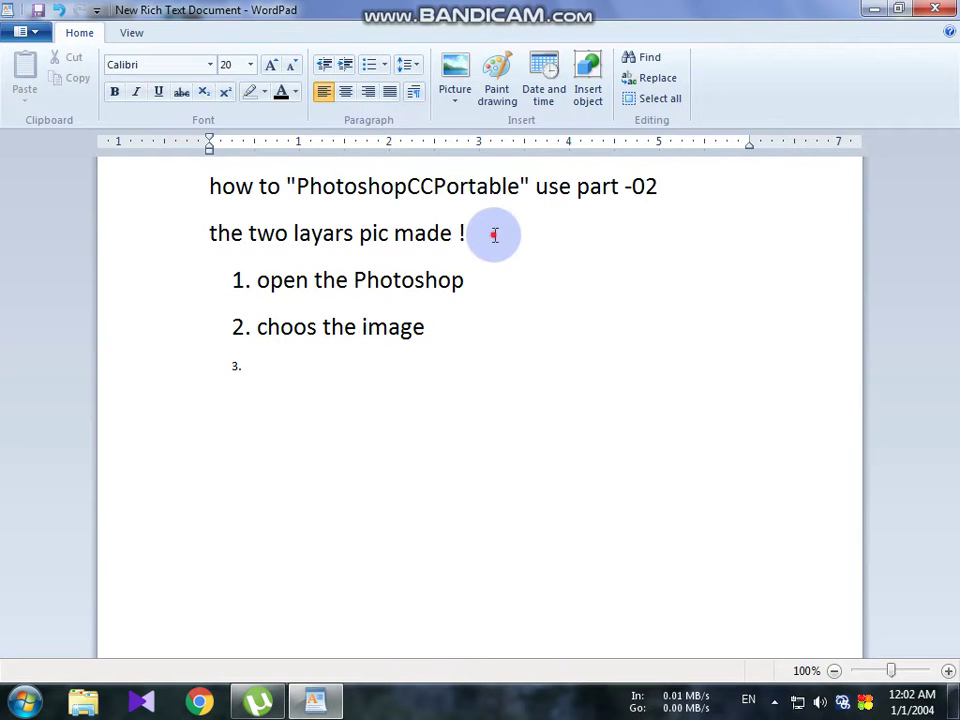
Review the two numbered steps in the notes, then minimize WordPad
click(203, 236)
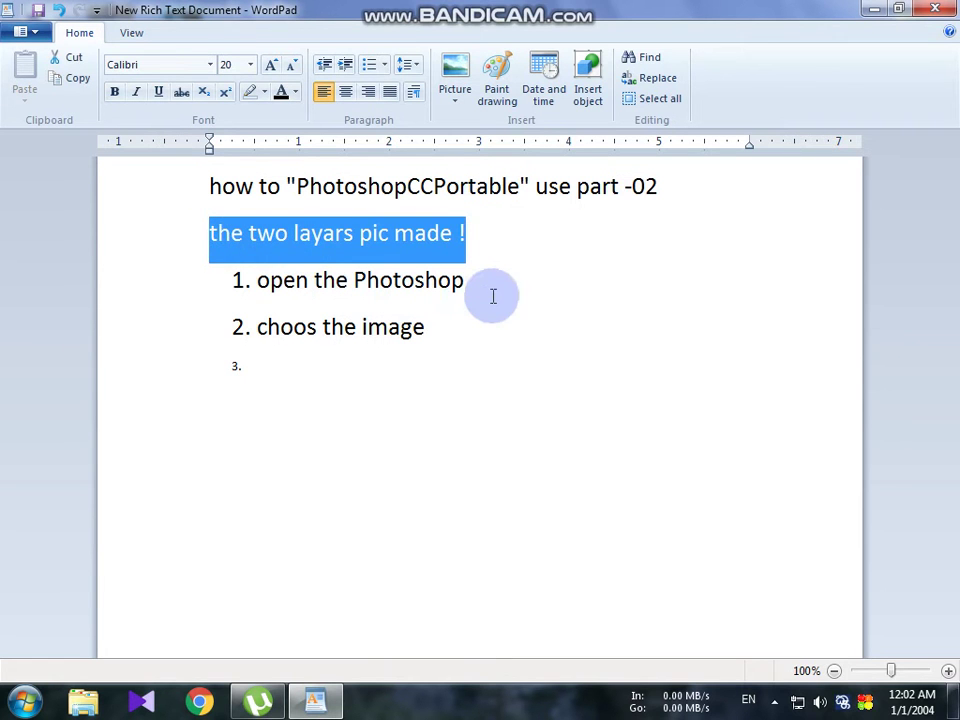
drag(490, 290, 232, 296)
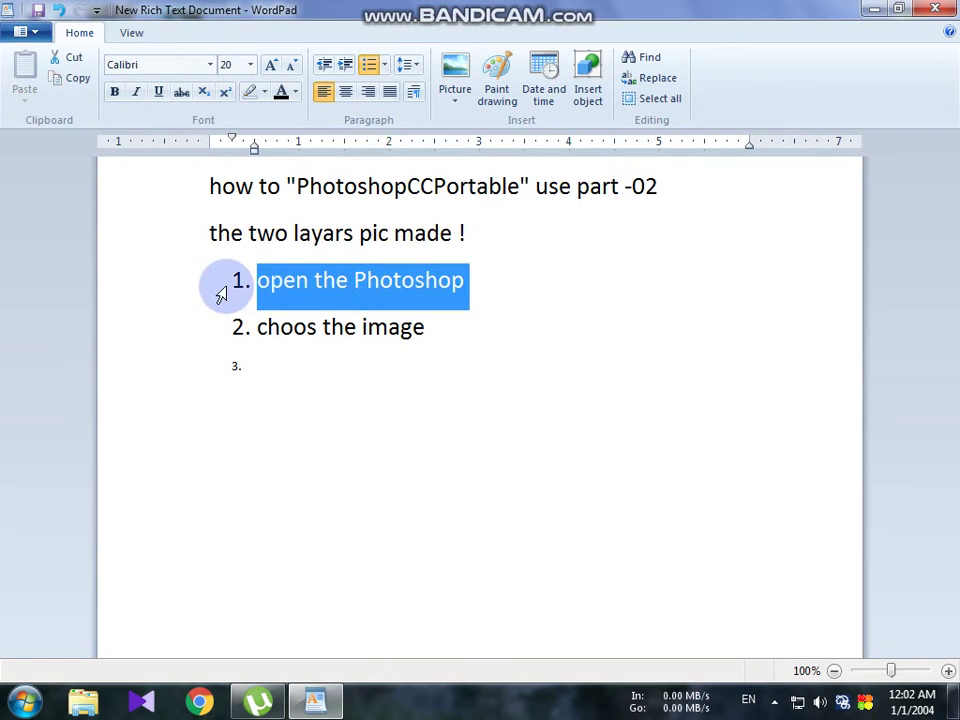
click(628, 281)
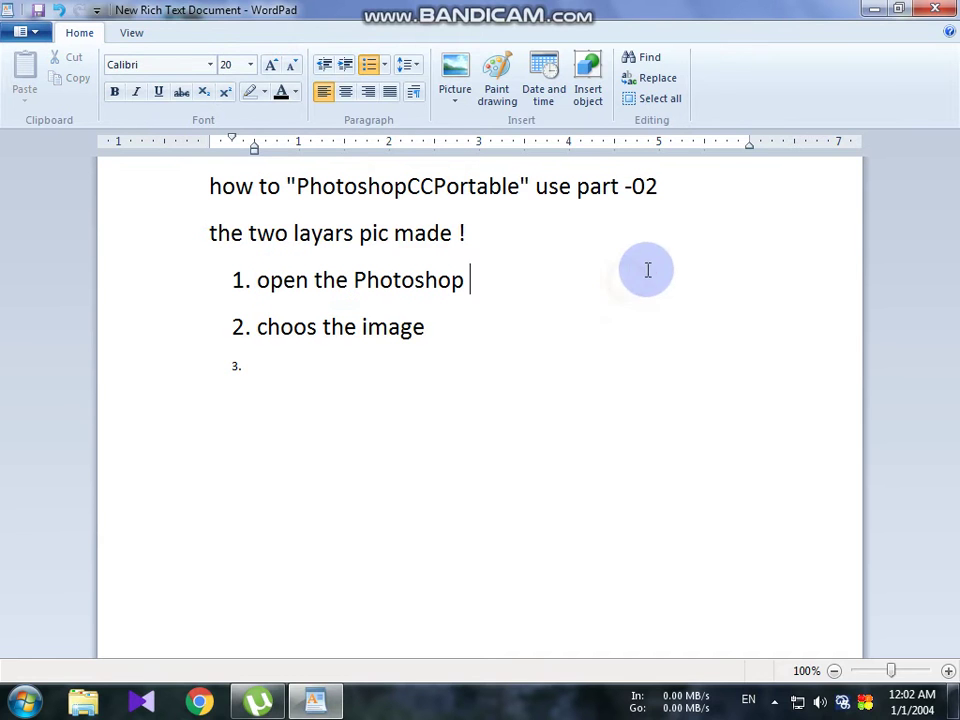
click(870, 8)
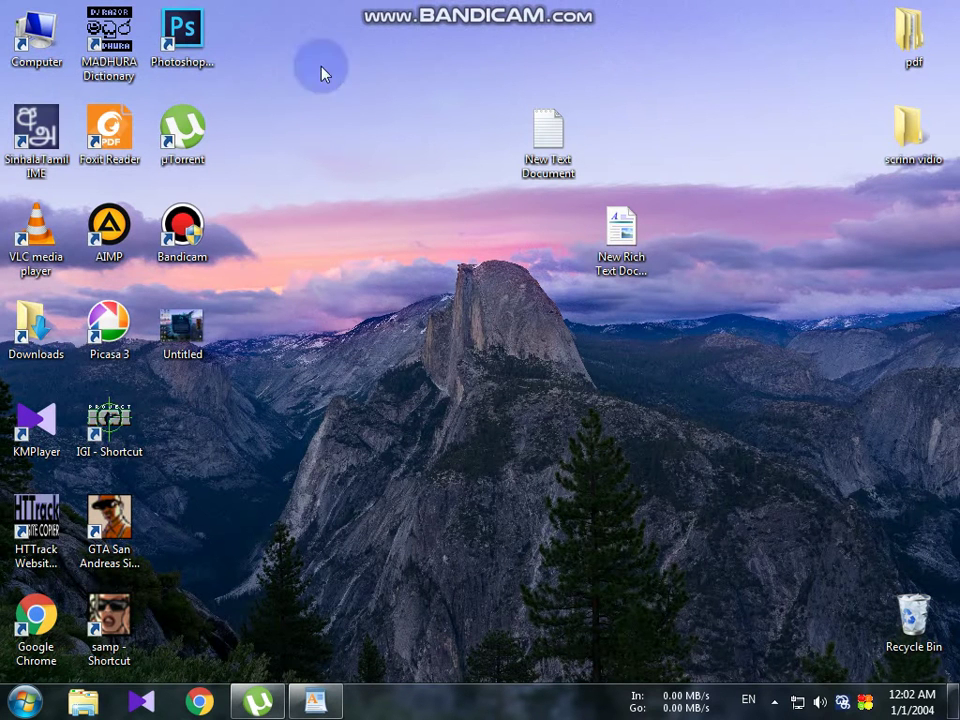
Launch PhotoshopCC Portable and move the Bandicam icon into the visible tray
click(190, 55)
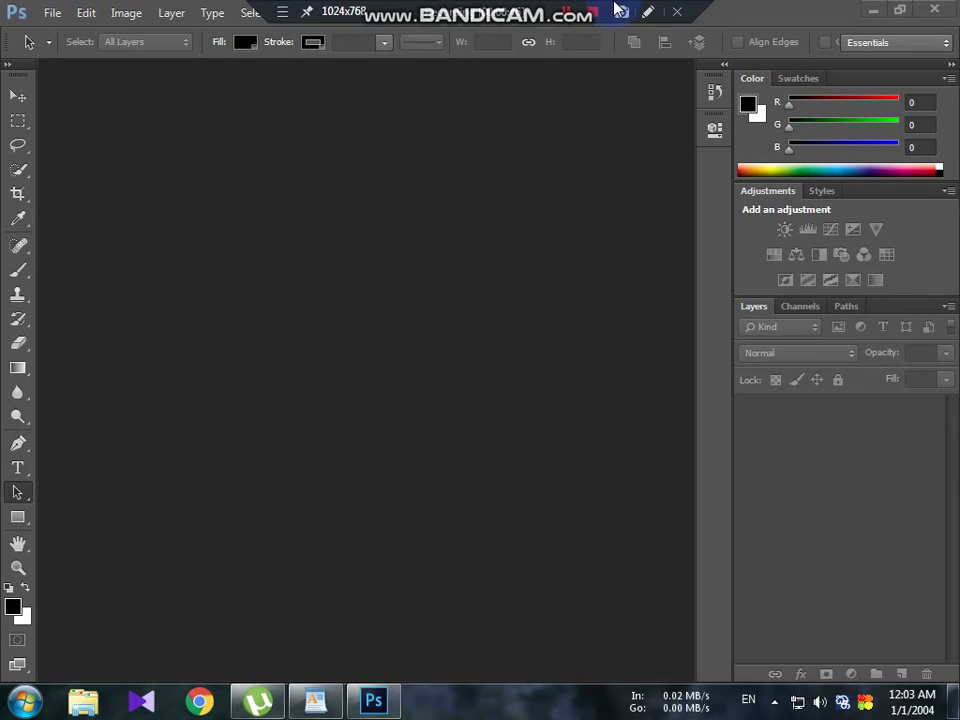
click(776, 702)
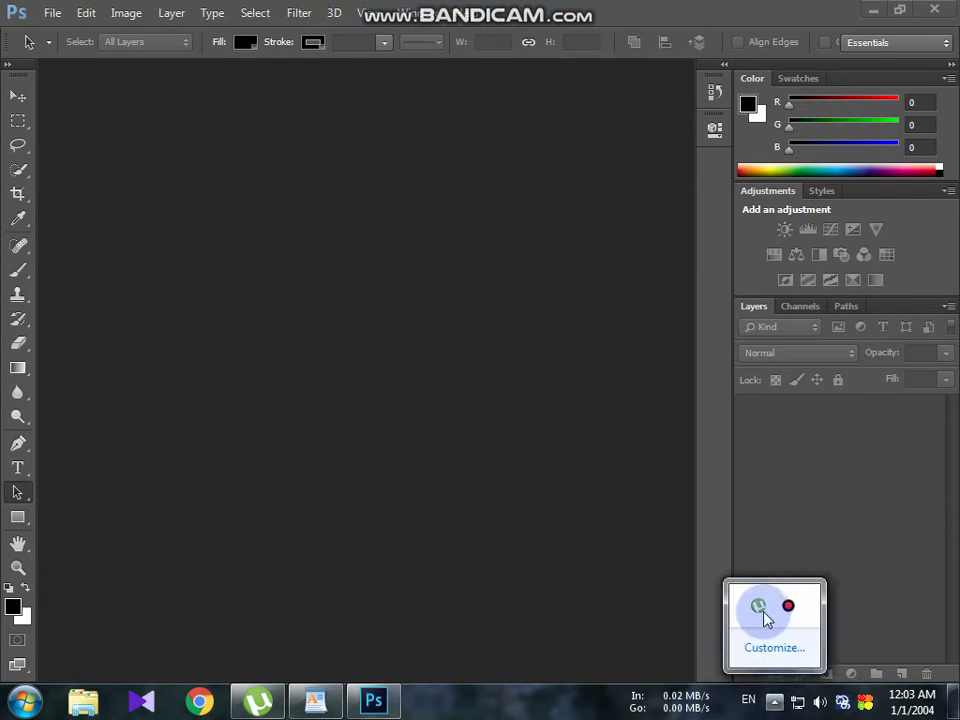
drag(788, 605, 775, 702)
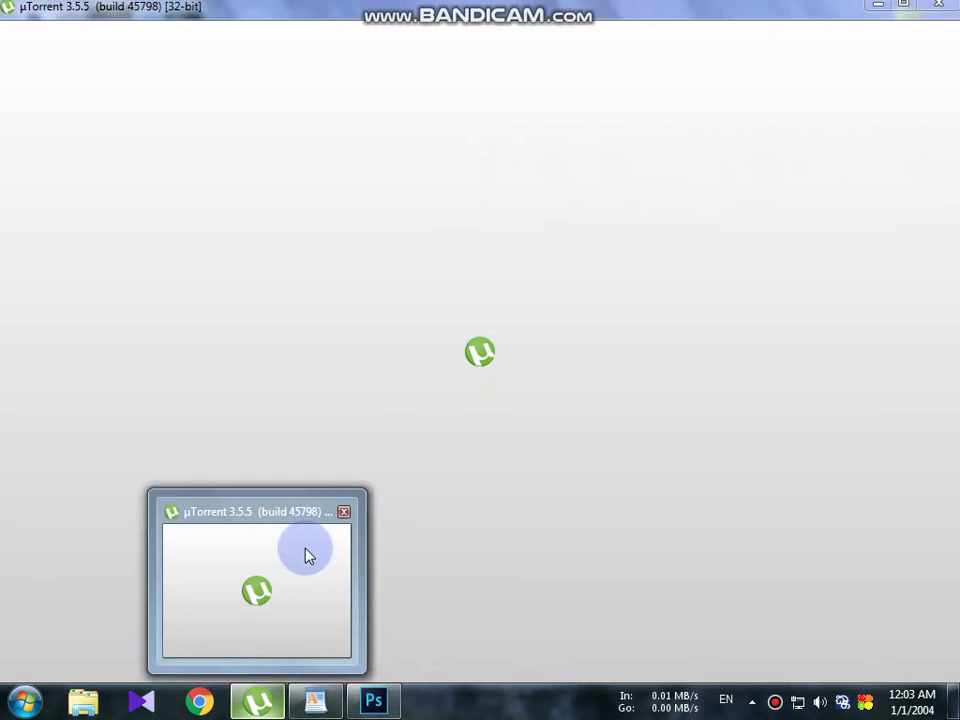
click(306, 553)
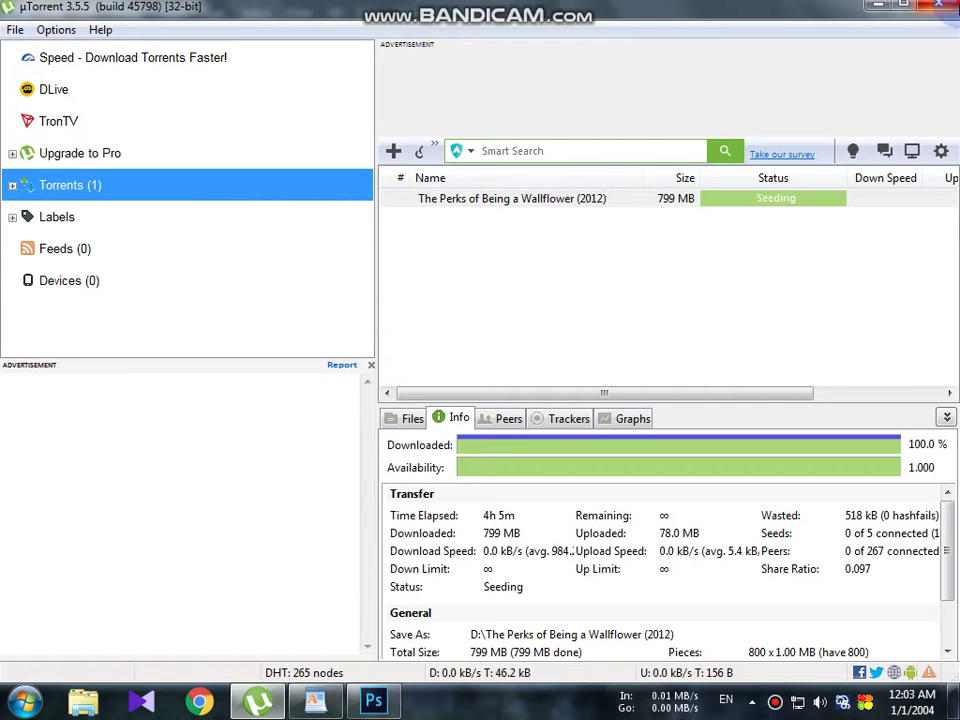
click(258, 700)
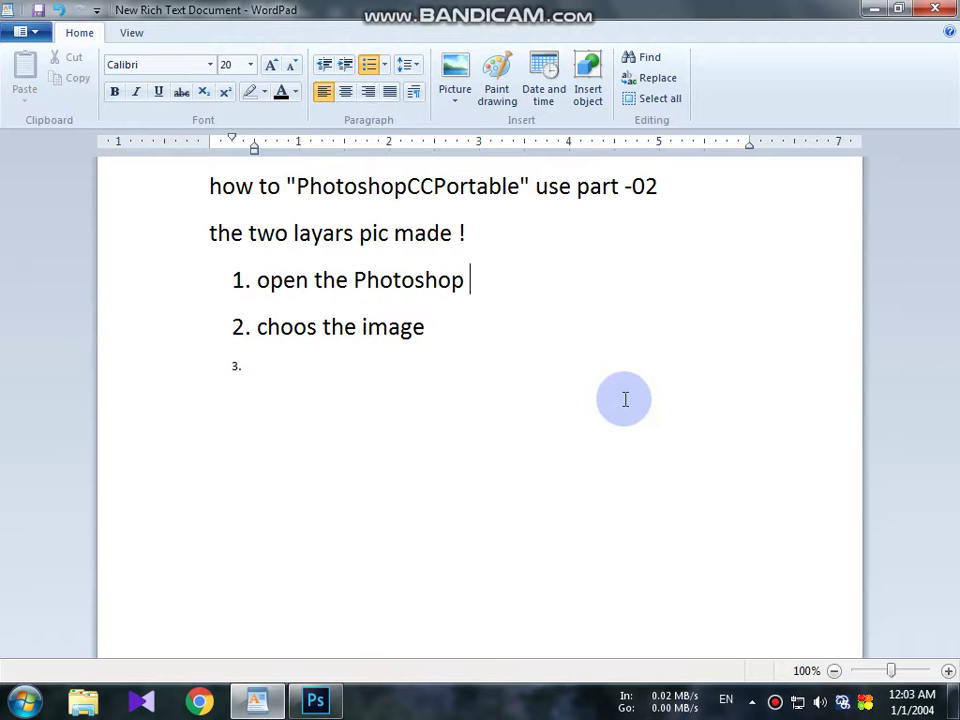
Save the WordPad notes and close WordPad
click(257, 700)
drag(429, 339, 161, 354)
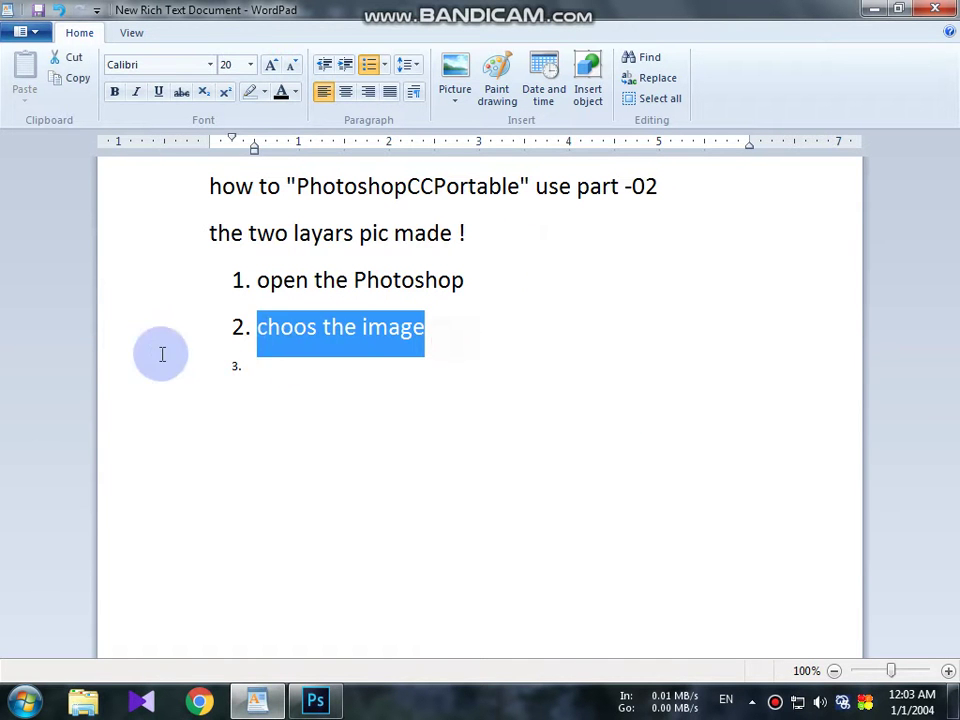
click(324, 338)
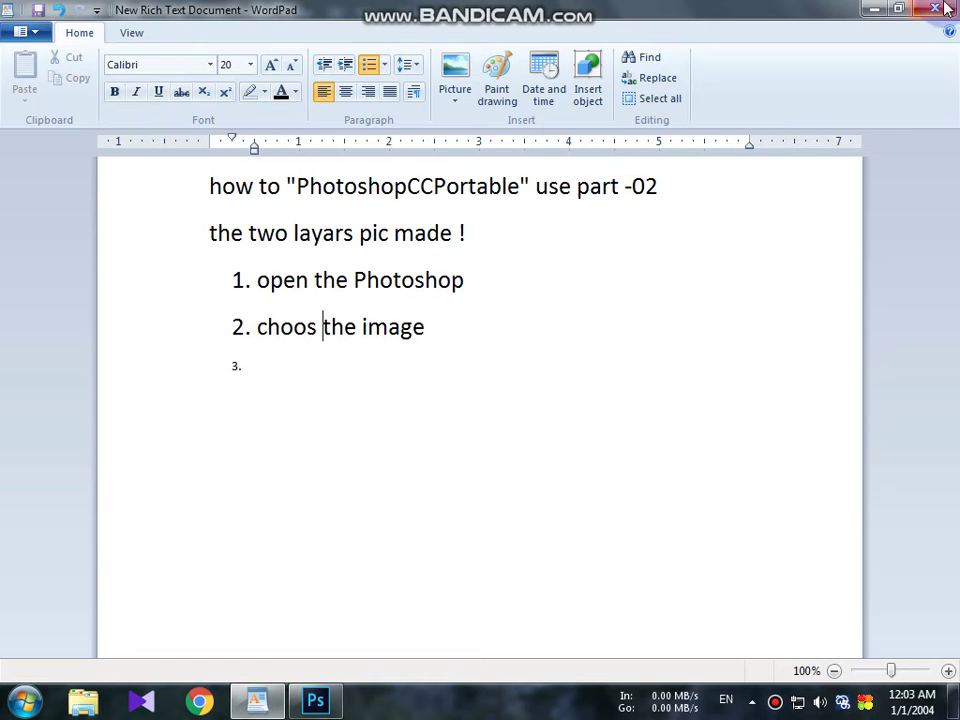
key(alt+F4)
click(432, 378)
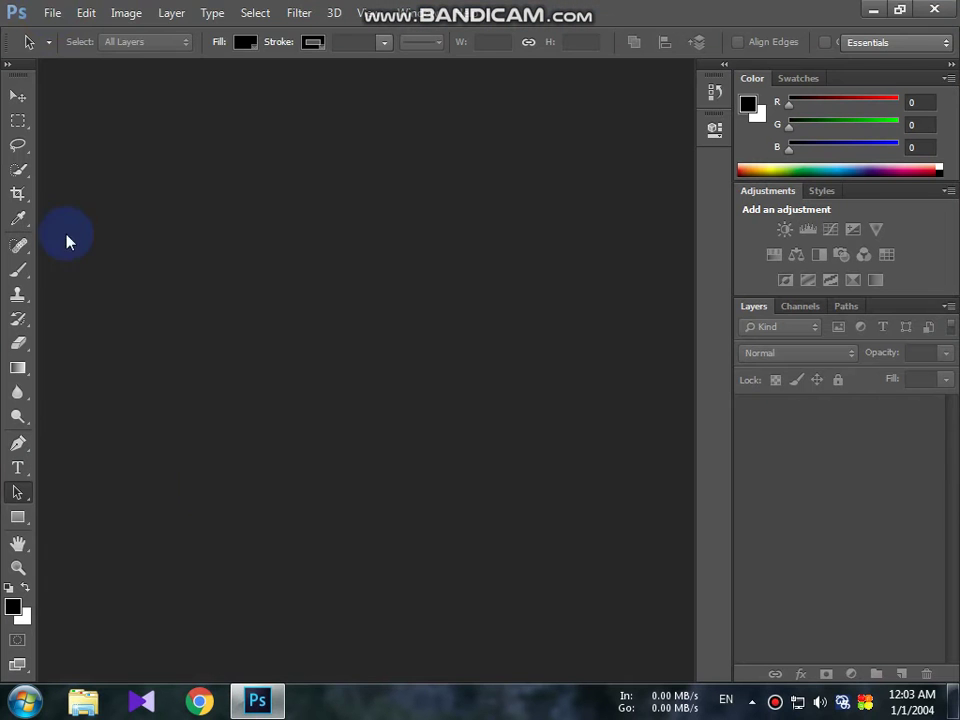
In the Open dialog, browse drive E: into the pictures folder
click(52, 16)
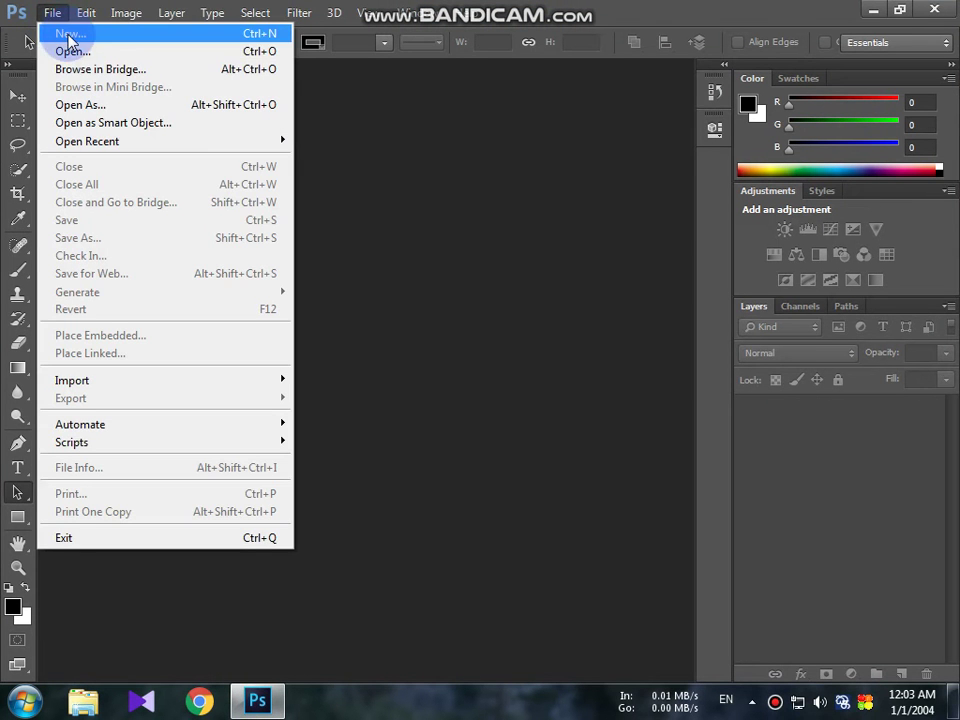
click(88, 58)
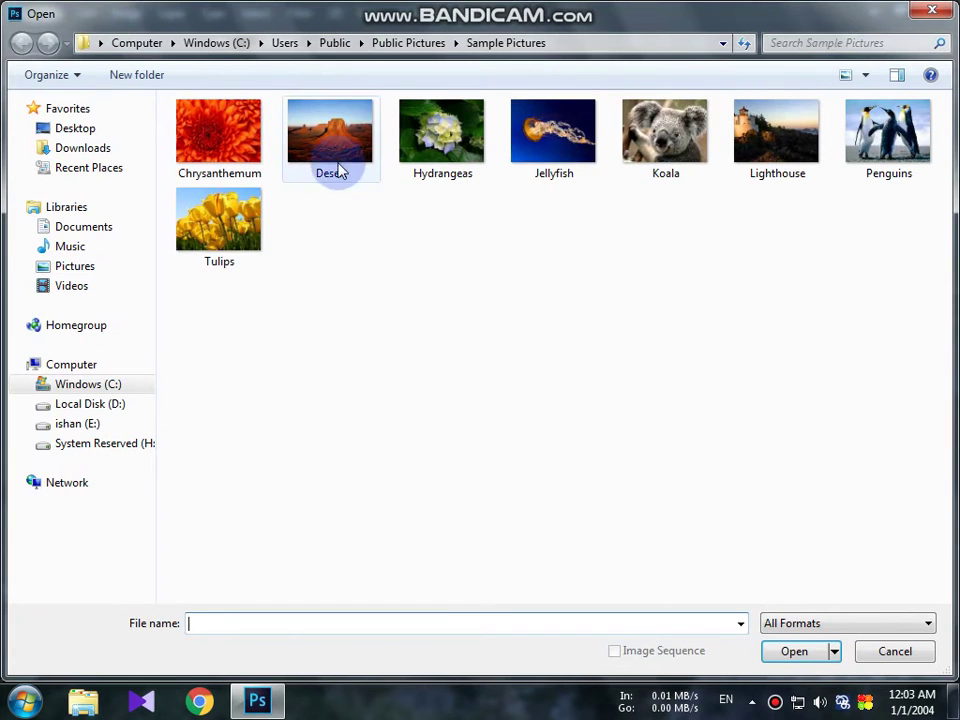
click(306, 231)
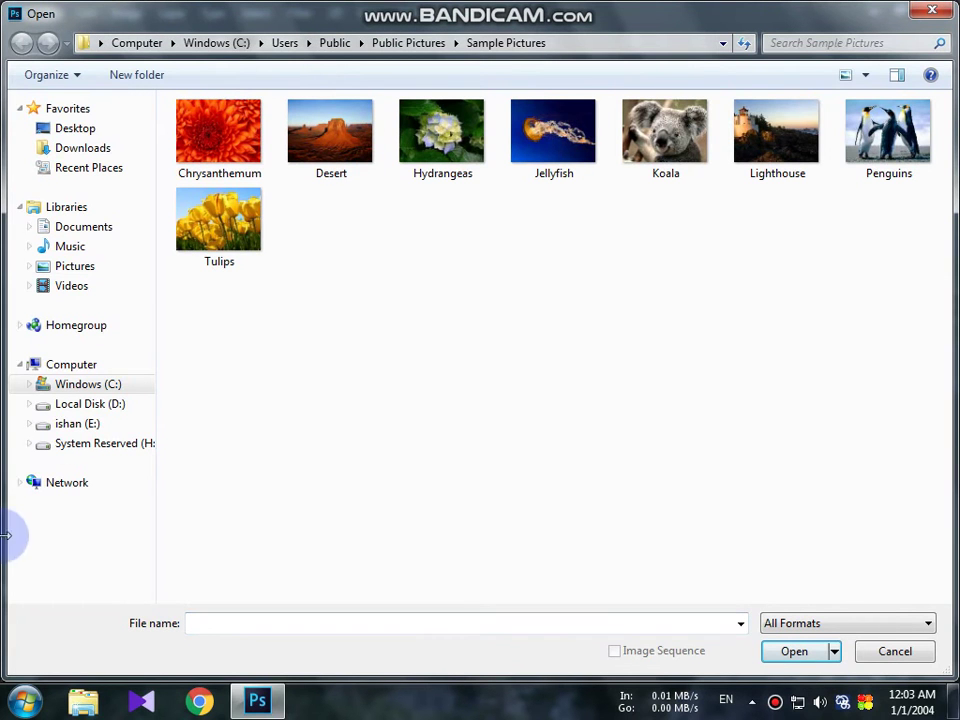
click(100, 421)
click(364, 276)
key(Up)
key(Up)
key(Up)
key(Up)
key(Up)
key(Return)
key(Down)
key(Down)
key(Down)
key(Return)
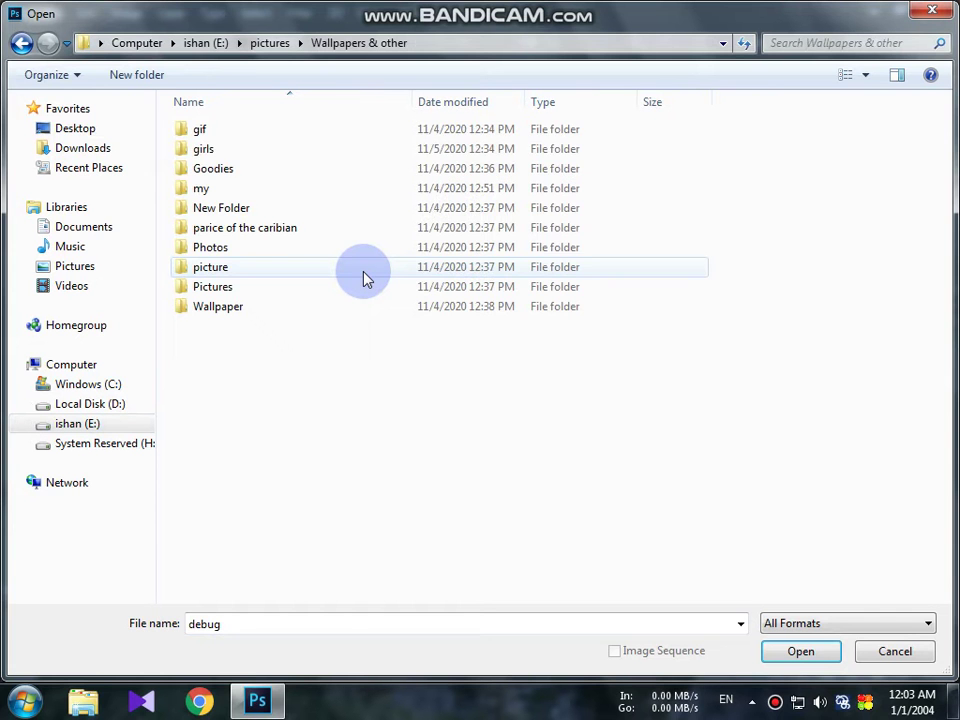
key(Down)
key(BackSpace)
Enter the Received folder and look through its photo thumbnails
key(Up)
key(Up)
key(Return)
key(Down)
key(Down)
key(Down)
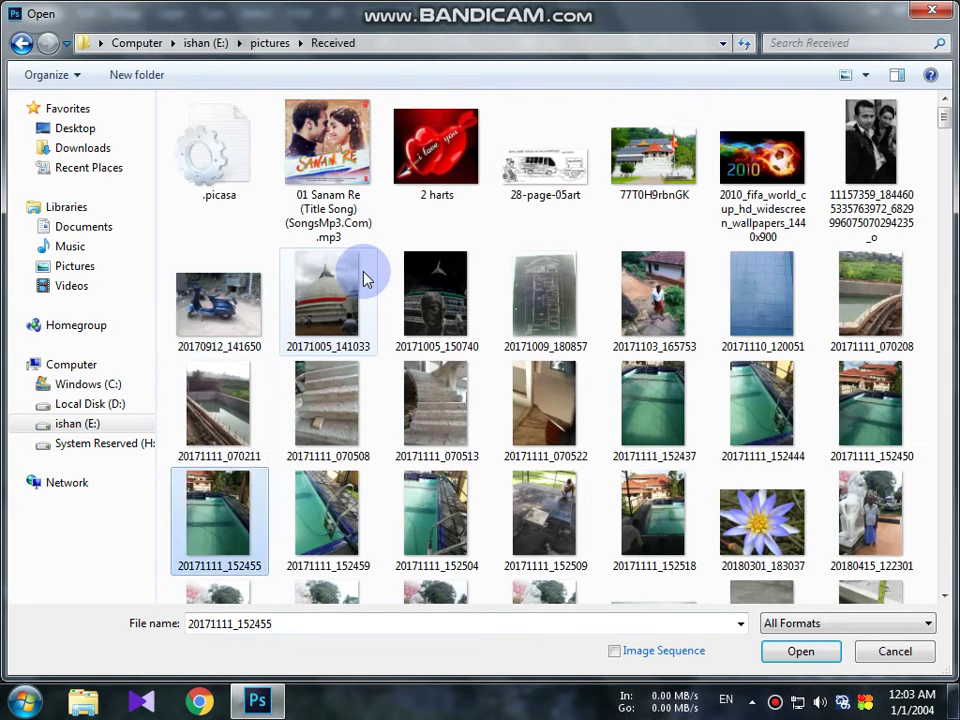
key(Down)
key(Down)
key(Down)
key(Down)
key(Down)
key(Down)
key(Down)
key(Down)
key(Down)
key(Down)
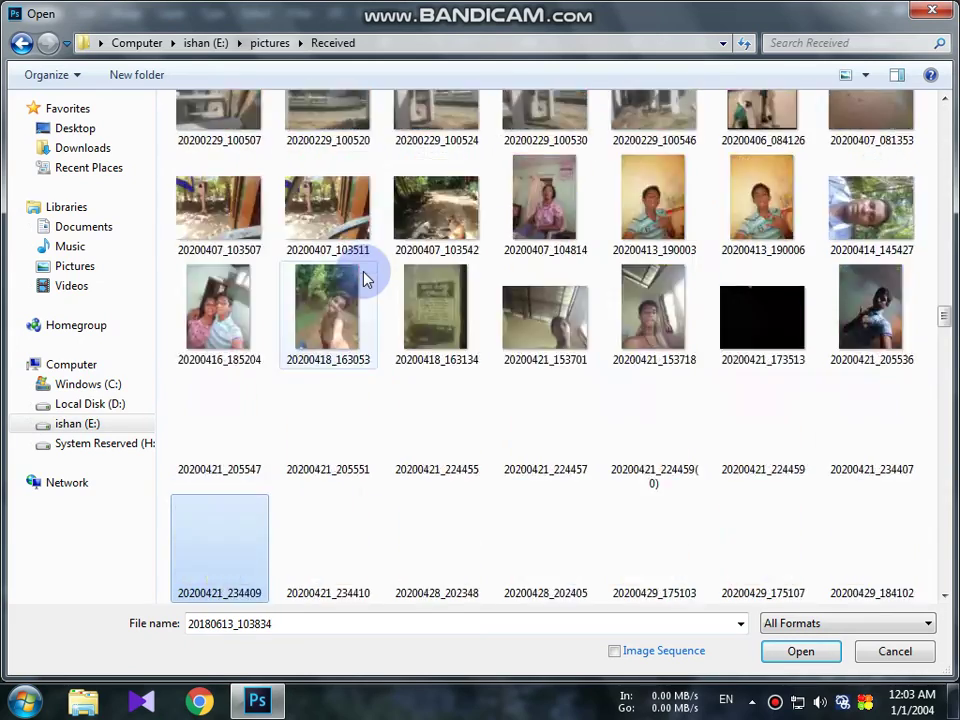
key(Down)
key(Down)
key(Down)
key(Right)
key(Down)
key(Right)
key(Down)
key(Down)
key(Down)
key(Down)
key(Down)
key(Down)
key(Down)
key(Down)
key(Down)
key(Down)
key(Down)
key(Down)
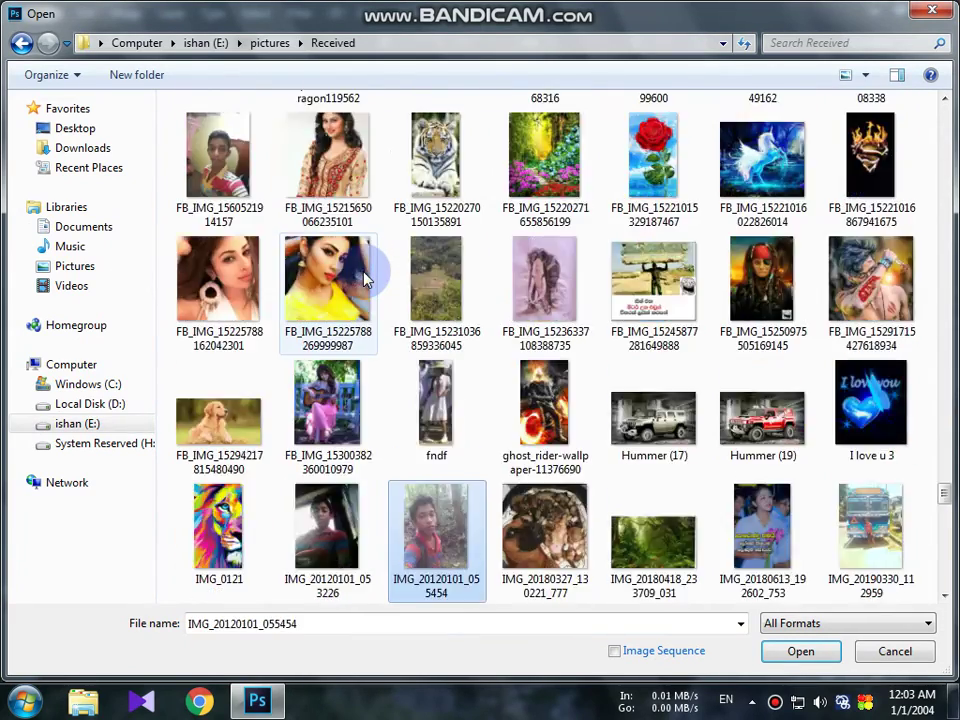
key(Down)
key(Down)
key(Down)
key(Down)
key(Down)
key(Down)
key(Down)
key(Down)
key(Down)
key(Down)
key(Down)
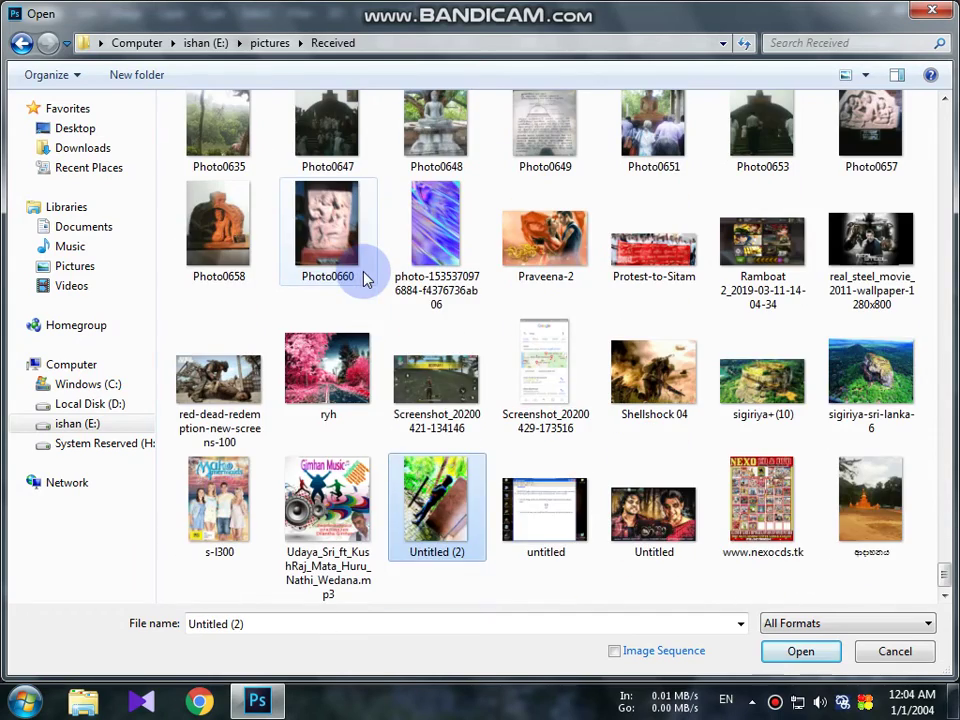
key(Up)
key(Up)
key(Up)
key(Up)
key(Up)
key(Up)
key(Up)
key(Up)
key(Up)
key(Up)
key(Up)
key(Up)
scroll(580, 366, up, 2)
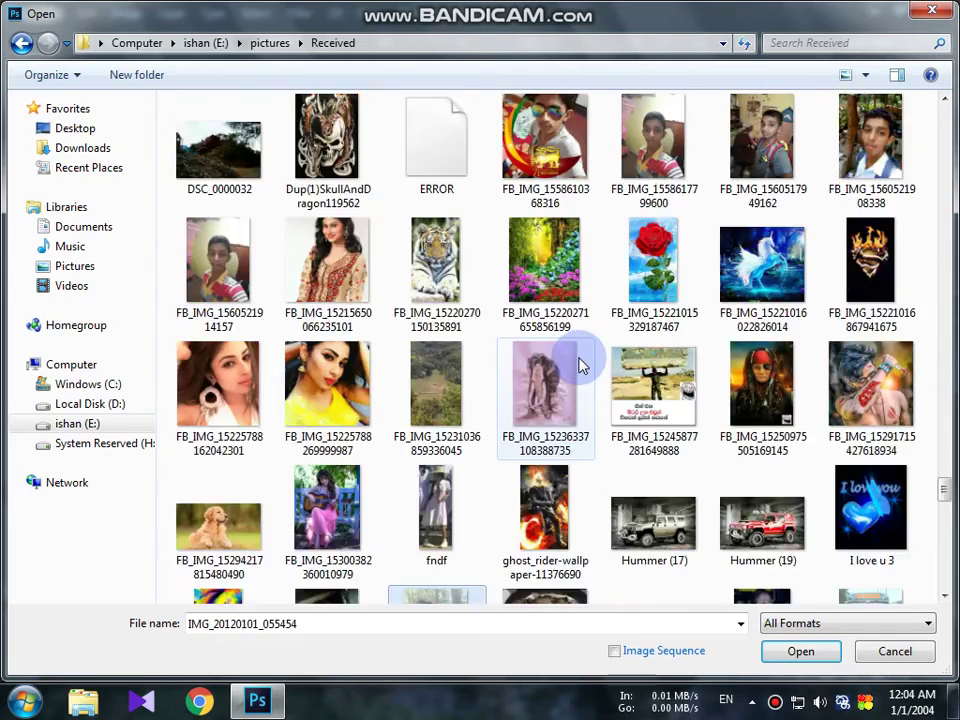
scroll(580, 366, up, 3)
scroll(580, 366, down, 5)
scroll(580, 366, up, 3)
scroll(580, 362, up, 3)
scroll(580, 362, up, 4)
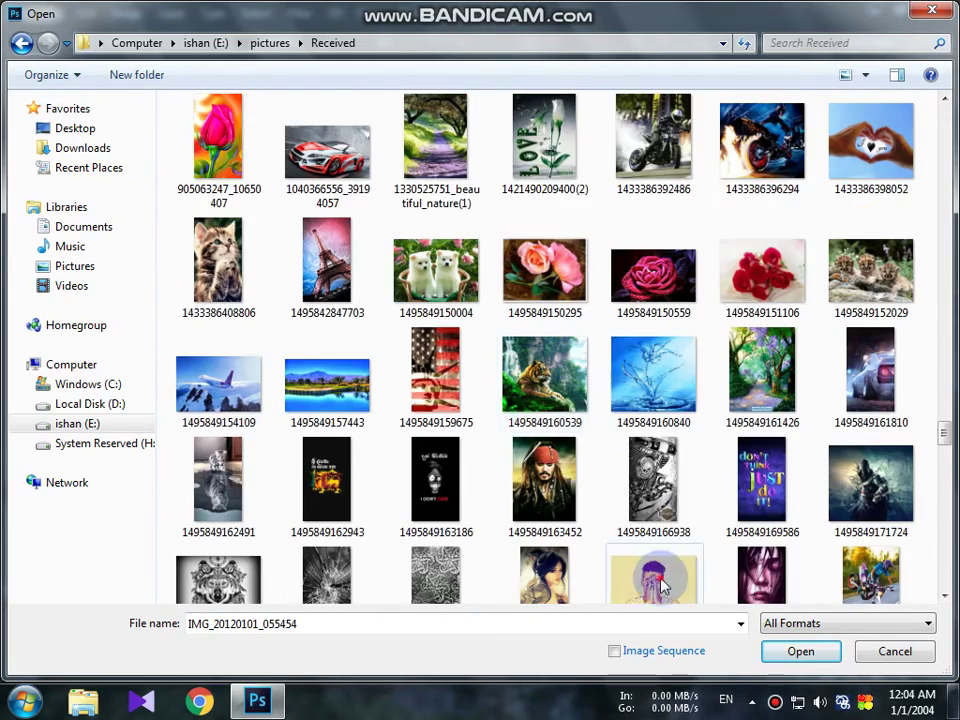
click(655, 575)
scroll(664, 560, down, 3)
scroll(640, 420, down, 3)
scroll(644, 270, up, 3)
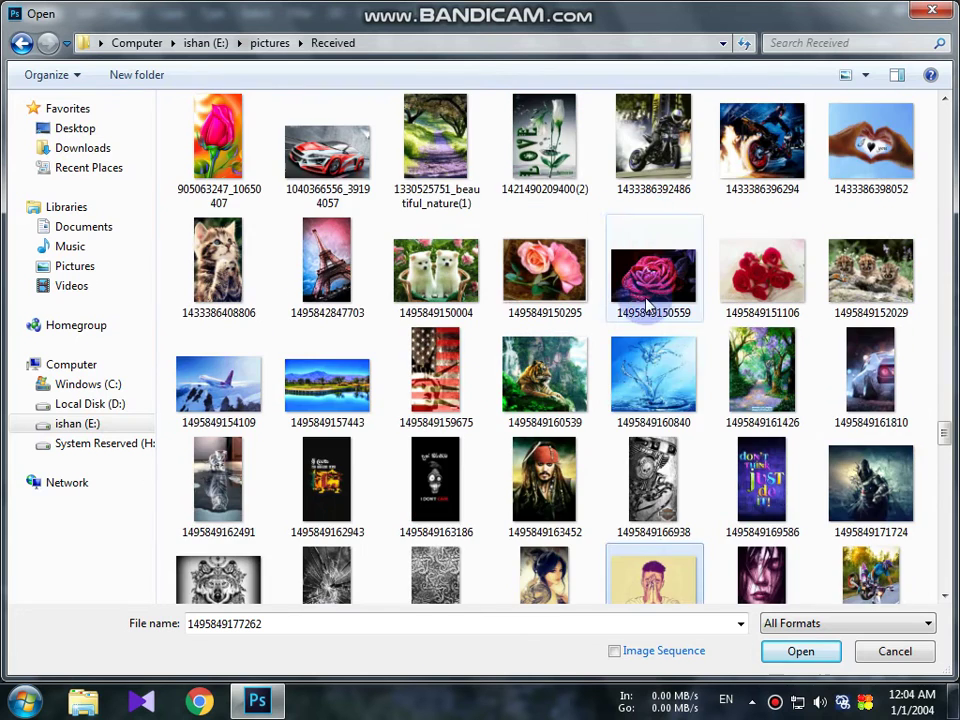
scroll(645, 520, down, 2)
double_click(652, 333)
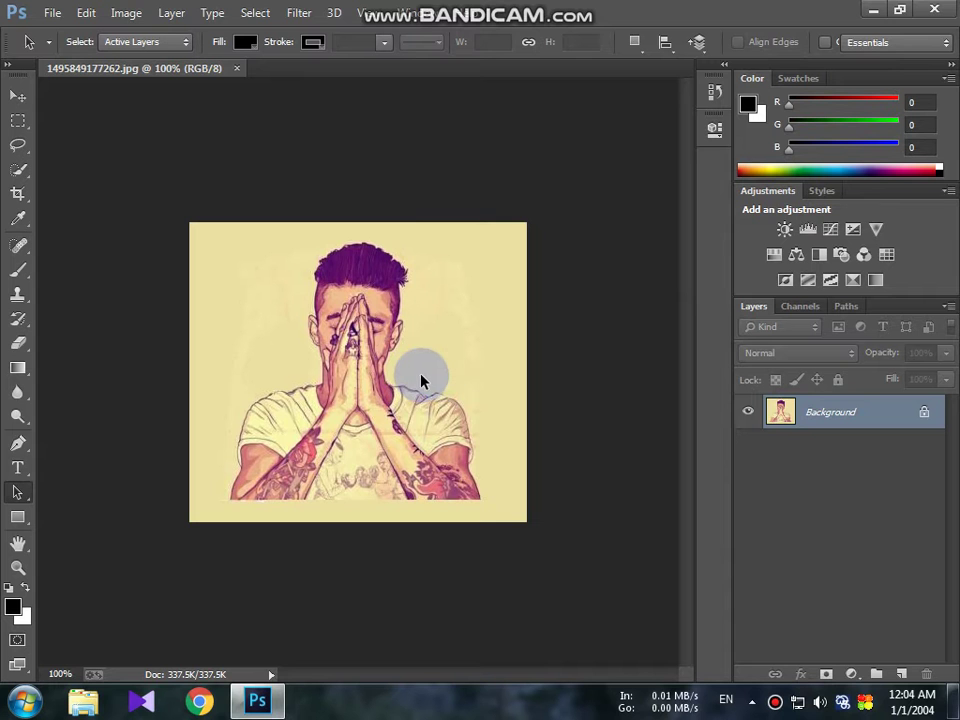
Add a blank Layer 1 above Background, then minimize Photoshop and open Computer
click(305, 622)
click(316, 222)
click(172, 13)
click(172, 13)
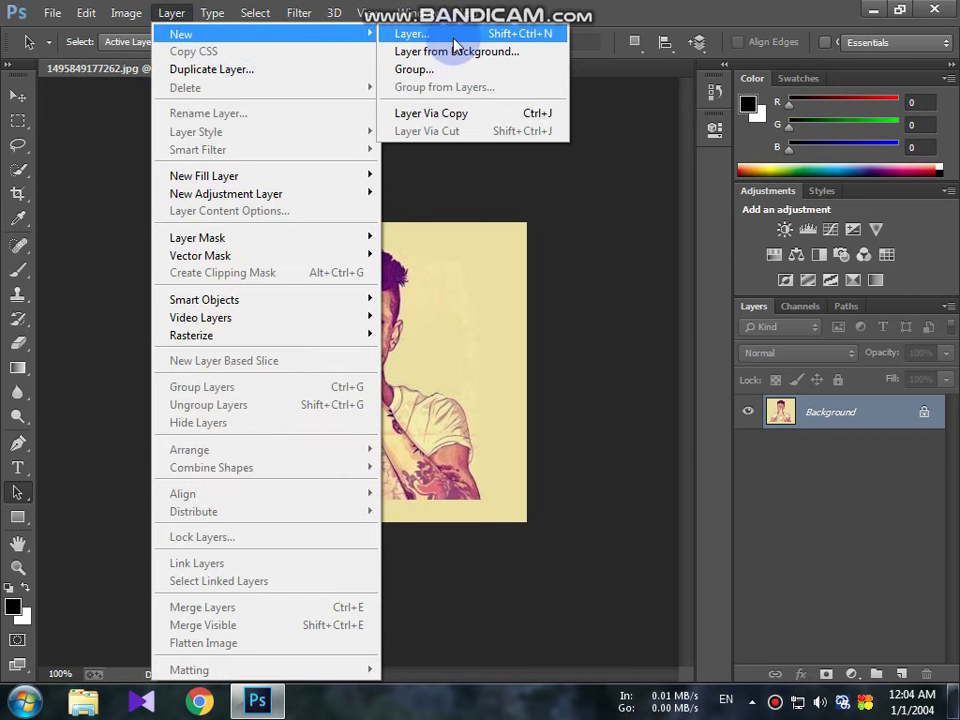
click(453, 37)
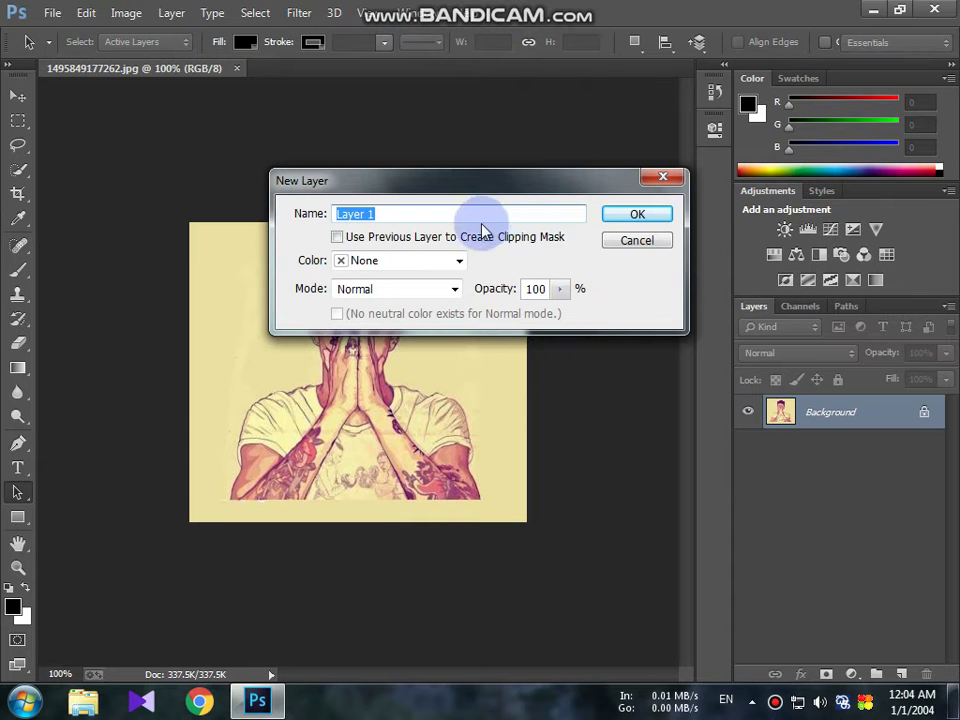
click(635, 216)
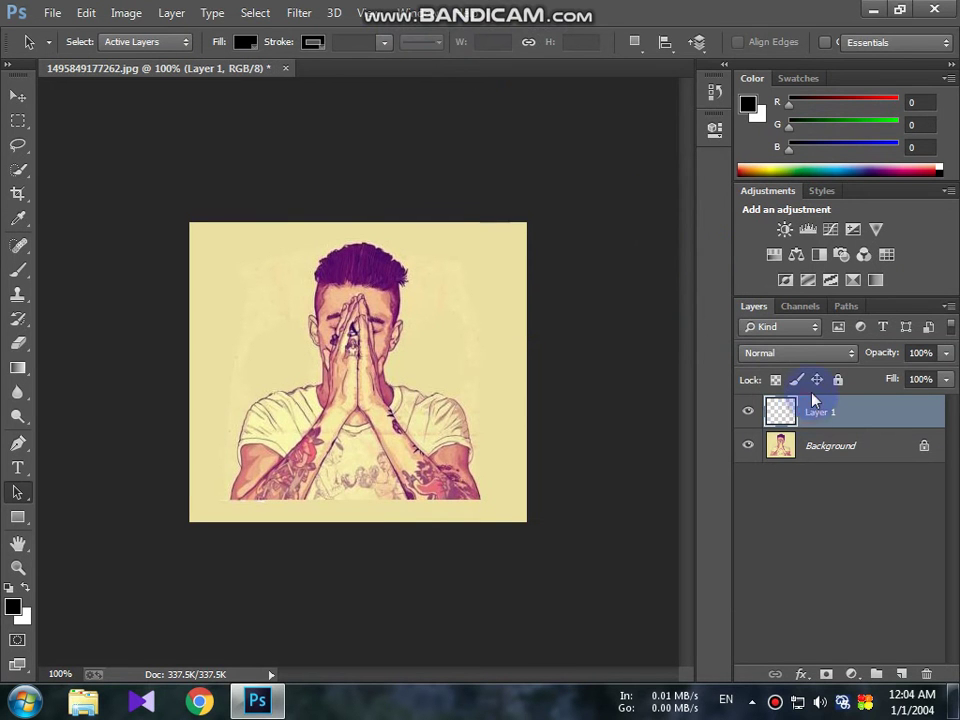
click(872, 10)
double_click(44, 20)
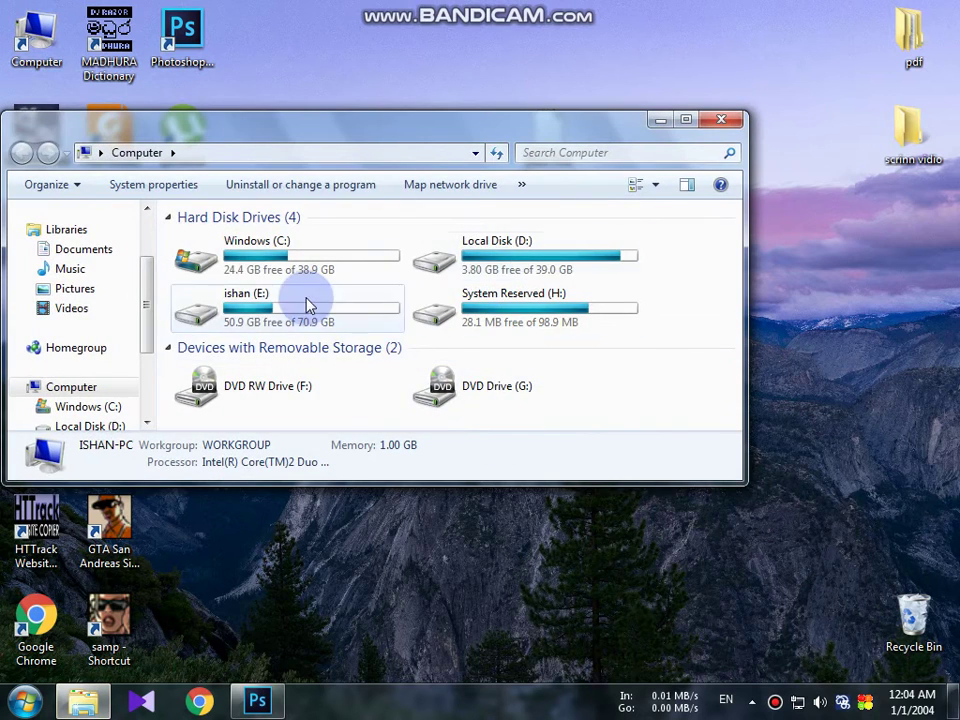
Open the ishan (E:) drive and the New Rich Text Document notes
double_click(306, 300)
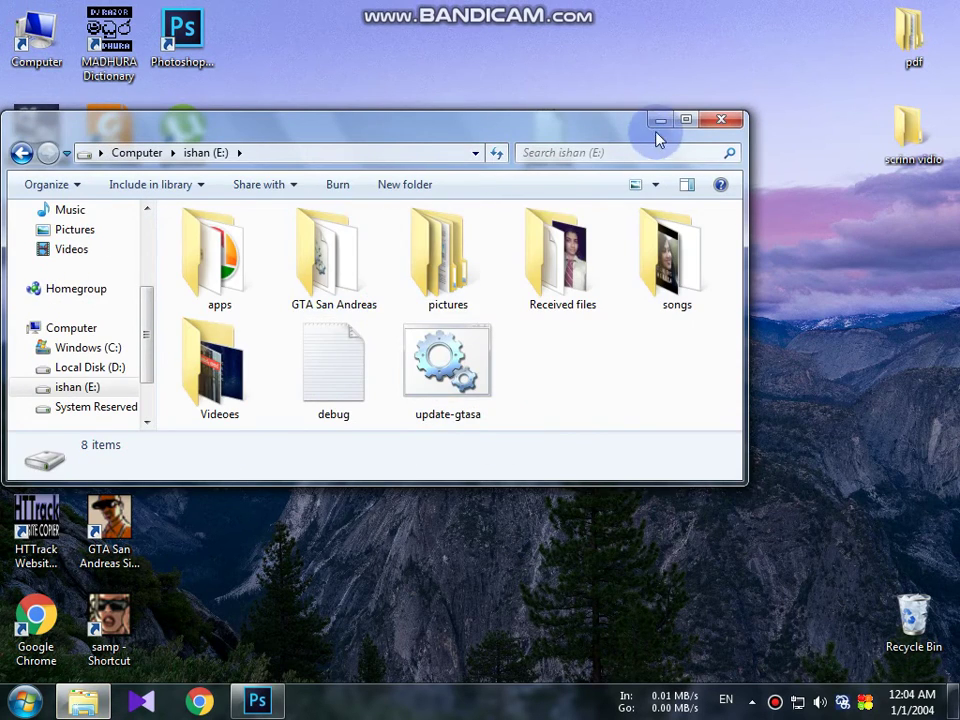
click(660, 120)
double_click(620, 235)
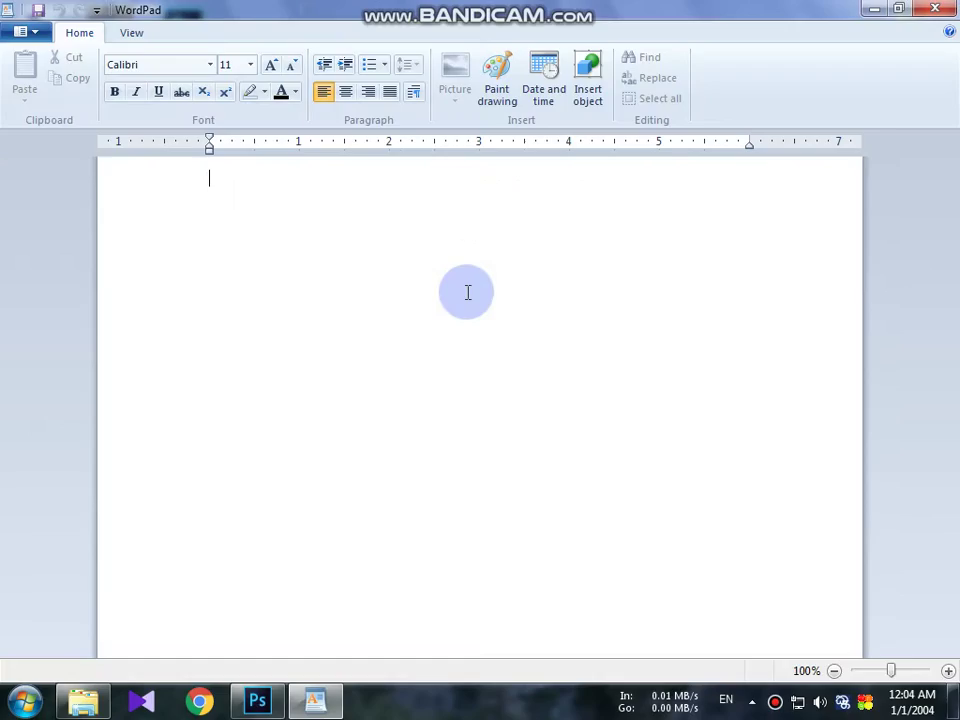
Add step 3 'choos the 2nd image' at 20 pt and save the notes
click(393, 369)
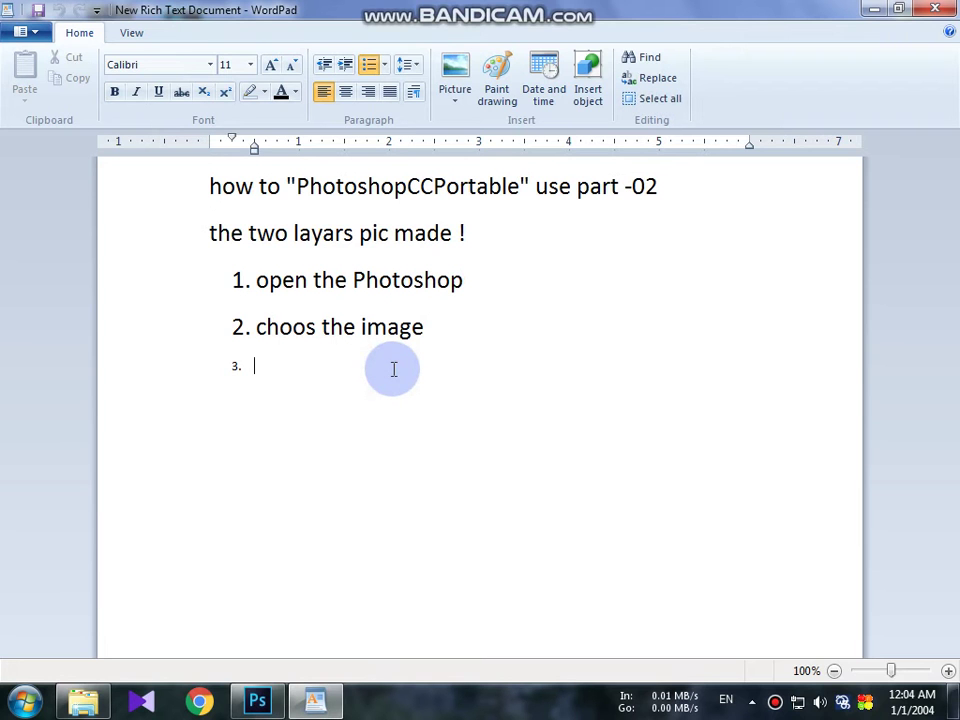
text(choos the 2nd image)
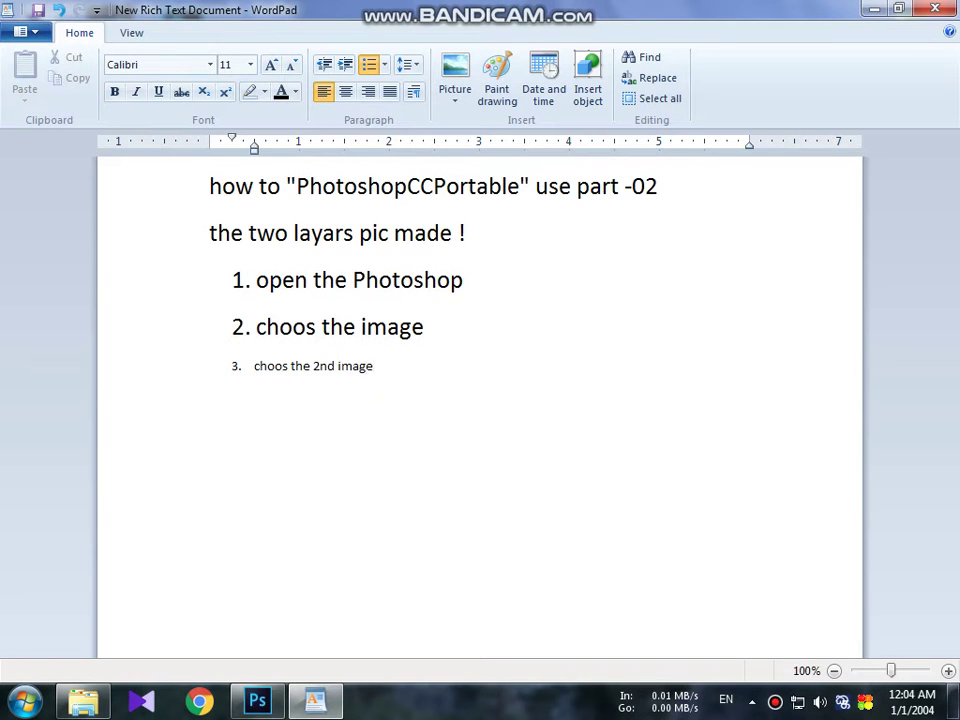
drag(392, 370, 248, 370)
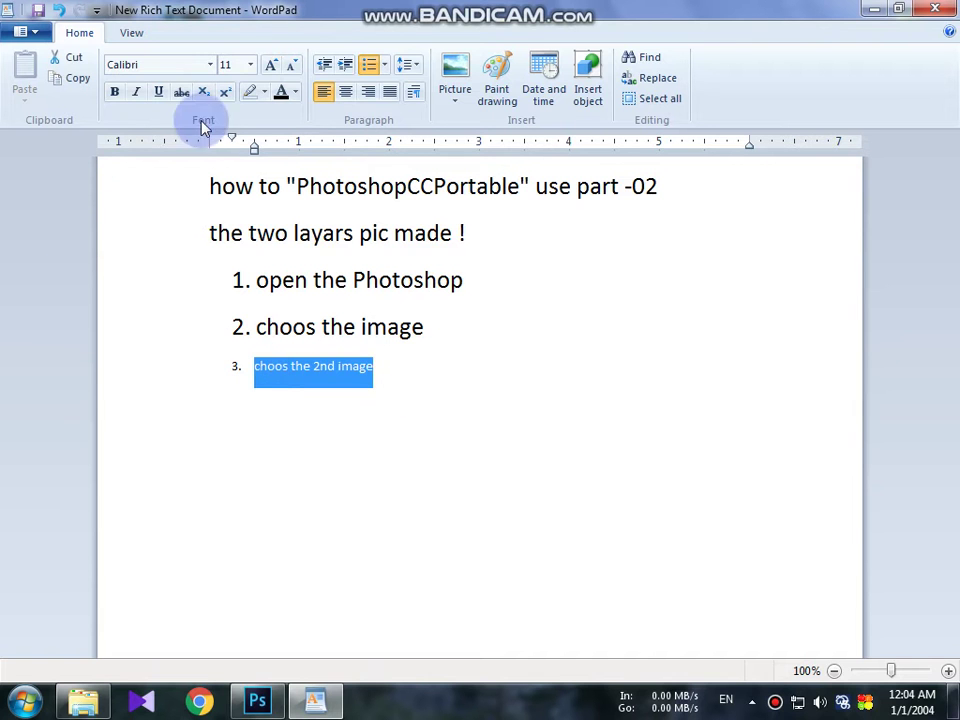
click(270, 66)
click(270, 66)
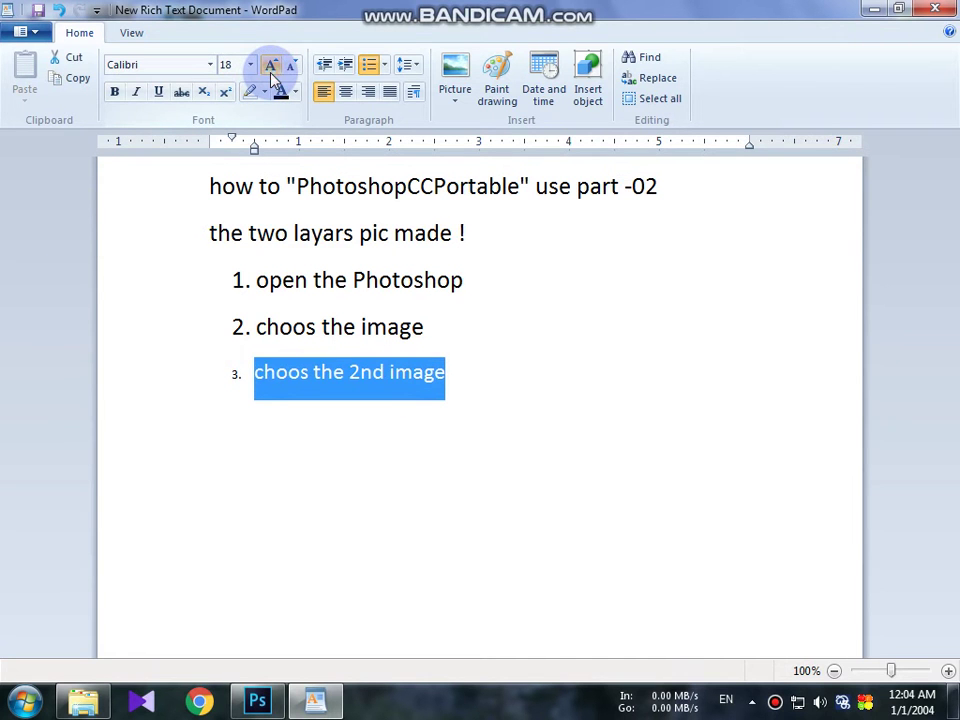
click(634, 366)
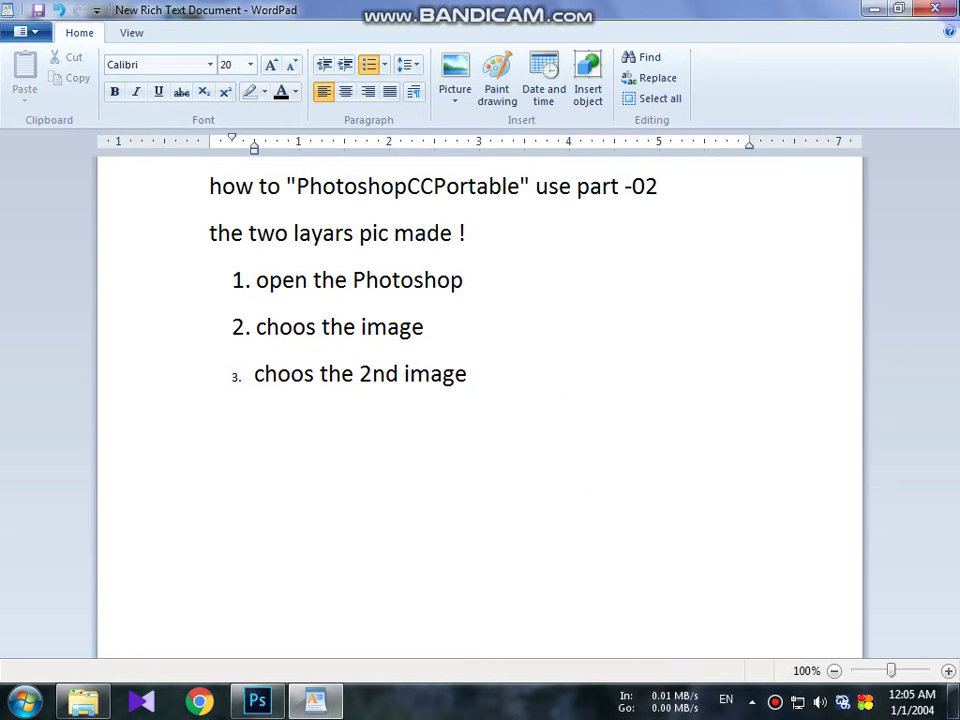
click(935, 9)
click(423, 370)
Maximize Computer and open E: > pictures > Wallpapers & other > my
double_click(20, 30)
click(688, 124)
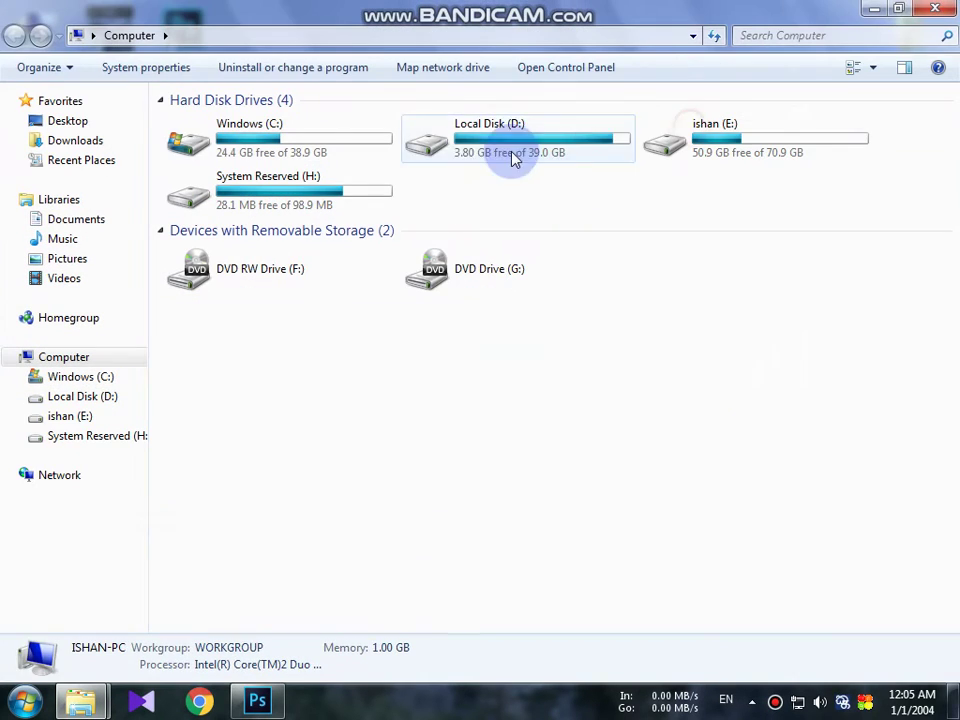
click(624, 146)
double_click(624, 146)
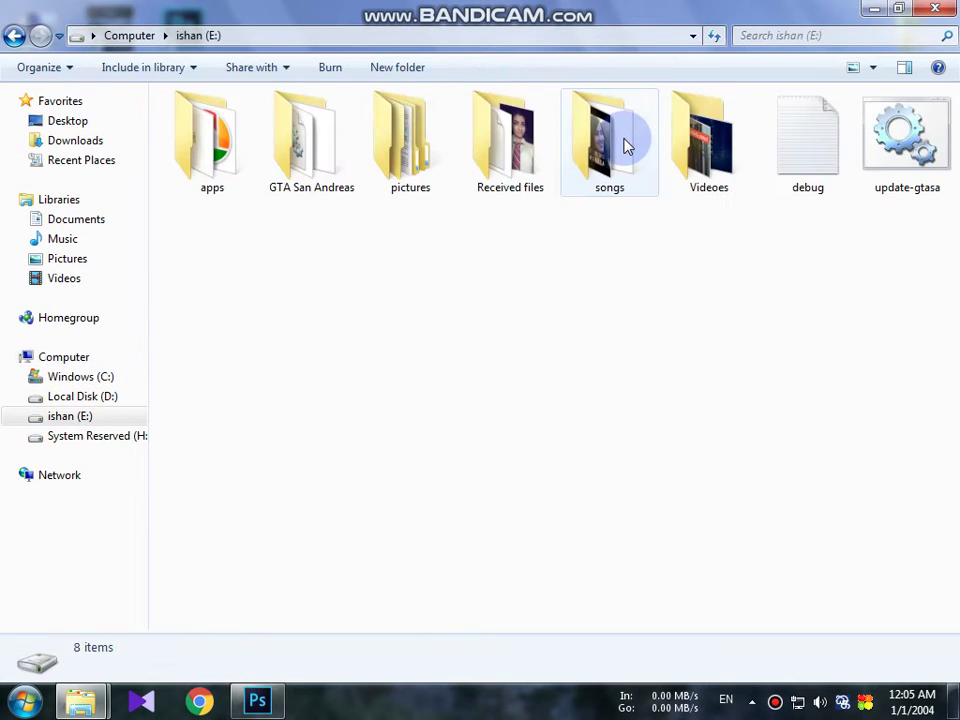
key(g)
key(Right)
key(Right)
key(Left)
key(Return)
key(Down)
key(Down)
key(Down)
key(Down)
key(Return)
key(Down)
key(Down)
key(Down)
key(Down)
key(Return)
Browse the 'my' wallpaper images looking for a forest background
key(Down)
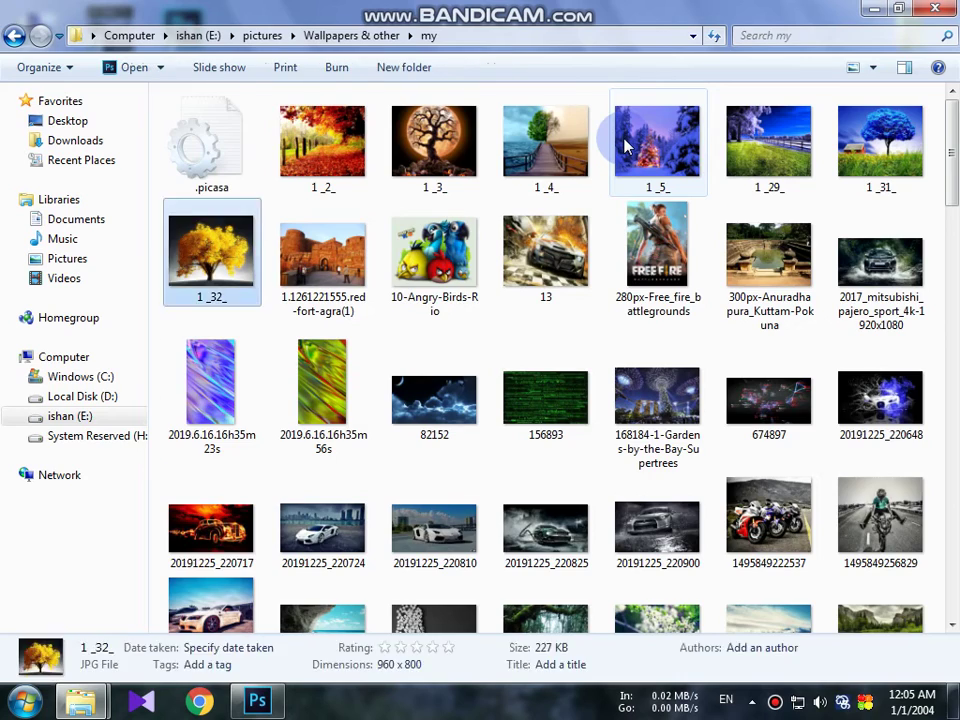
key(Down)
key(Down)
key(Down)
key(Down)
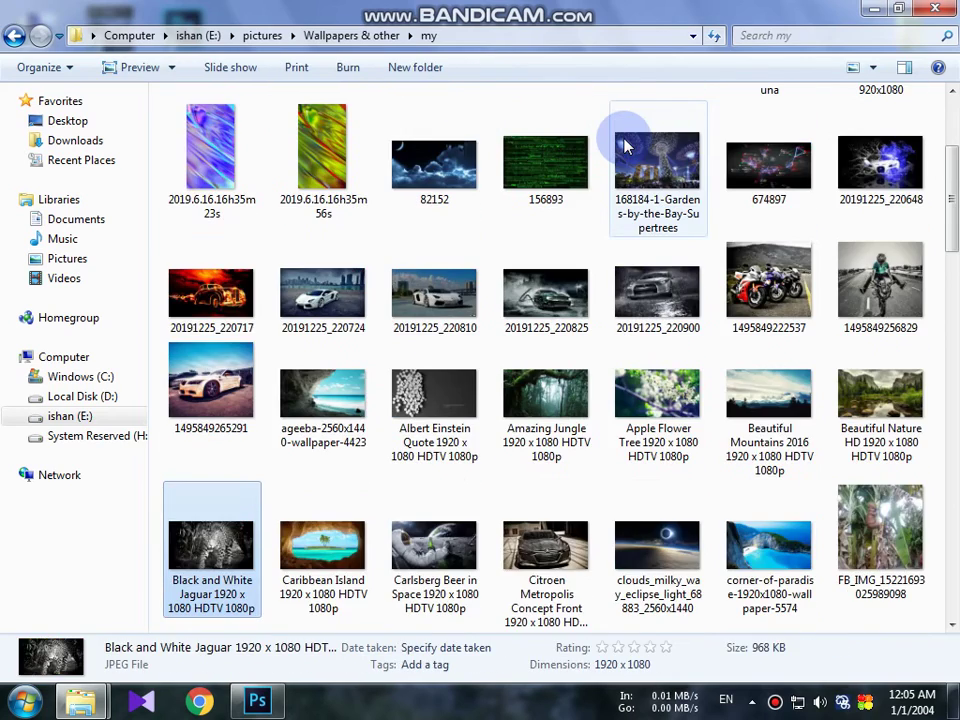
key(Down)
key(Right)
key(Right)
key(Down)
key(Down)
key(Down)
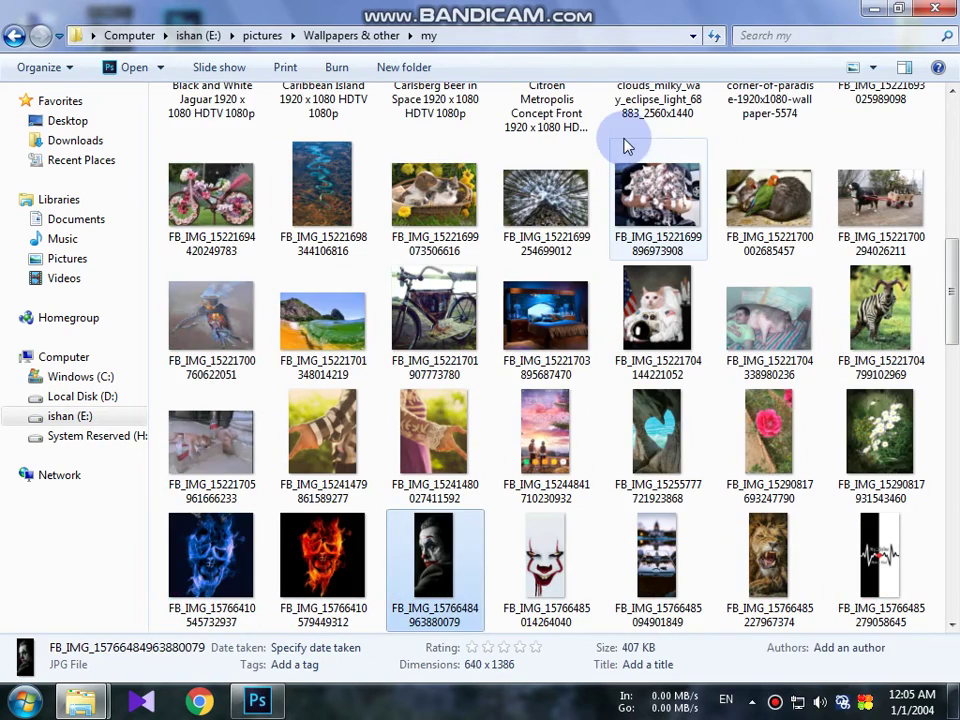
key(Down)
key(Down)
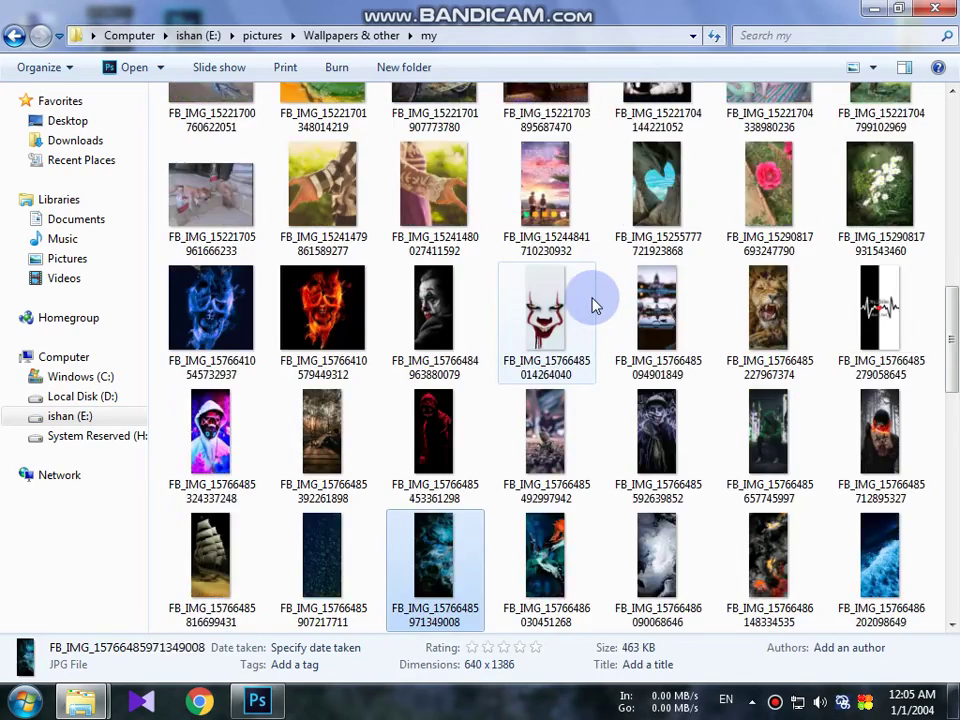
key(Down)
key(Down)
key(Down)
key(Down)
key(Down)
key(Up)
key(Up)
key(Right)
key(Down)
key(Down)
key(Down)
key(Down)
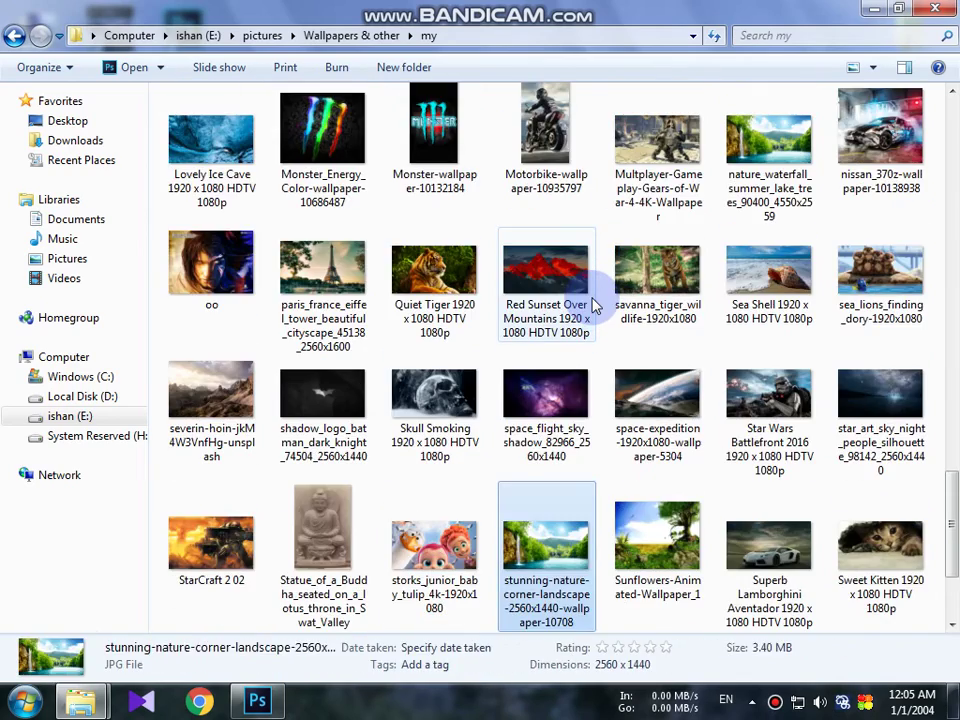
key(Up)
key(Down)
key(Down)
key(Down)
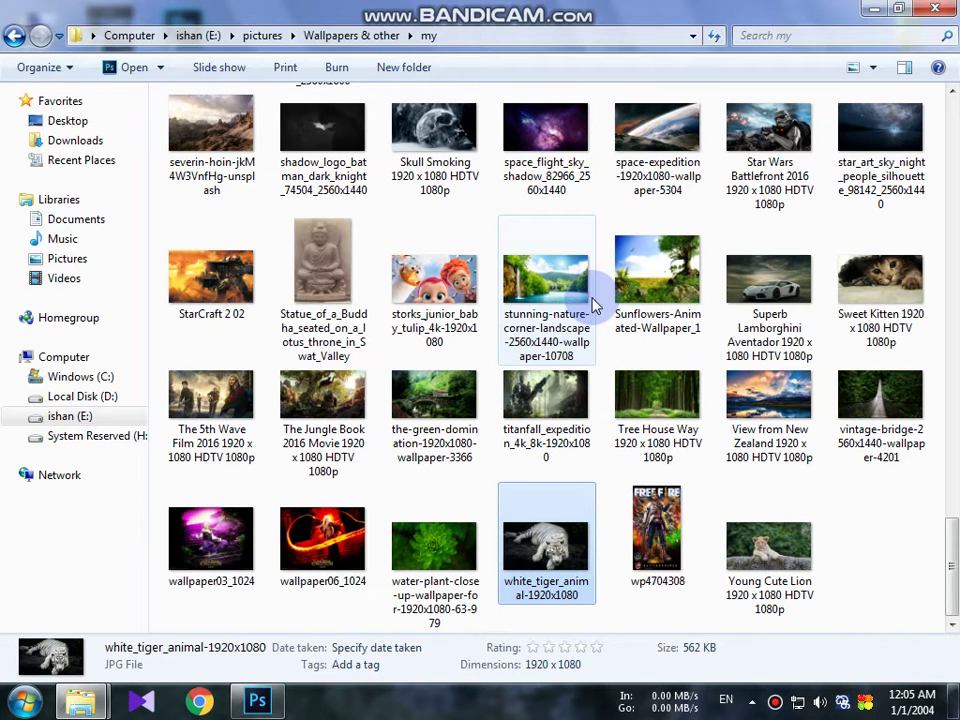
key(Up)
key(Right)
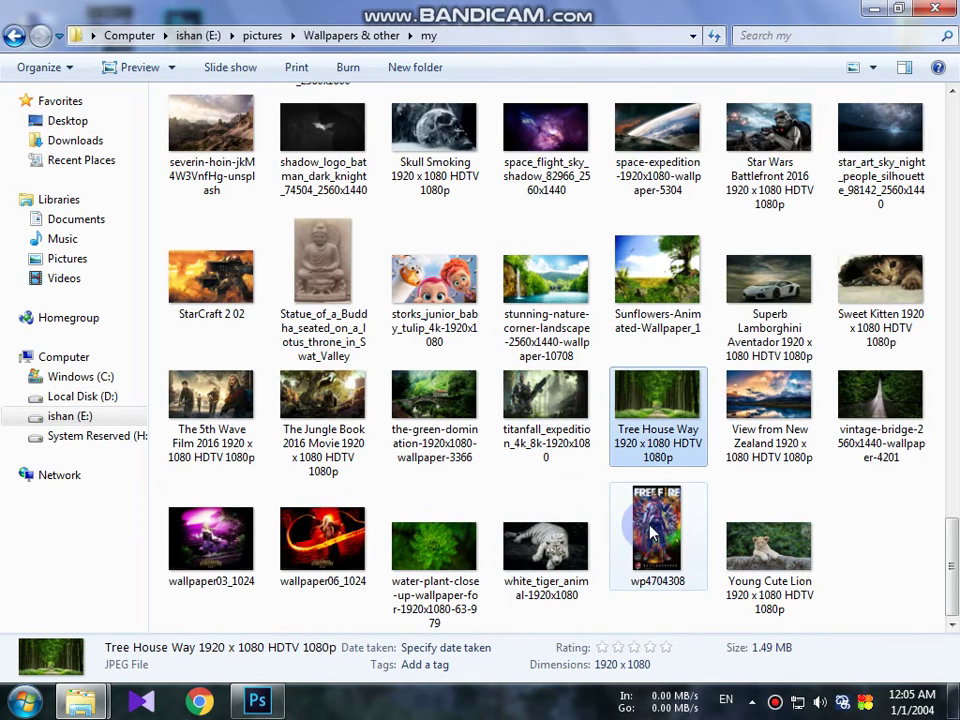
Select the Green Nature Corner photo and restore the folder window to smaller size
scroll(636, 535, up, 3)
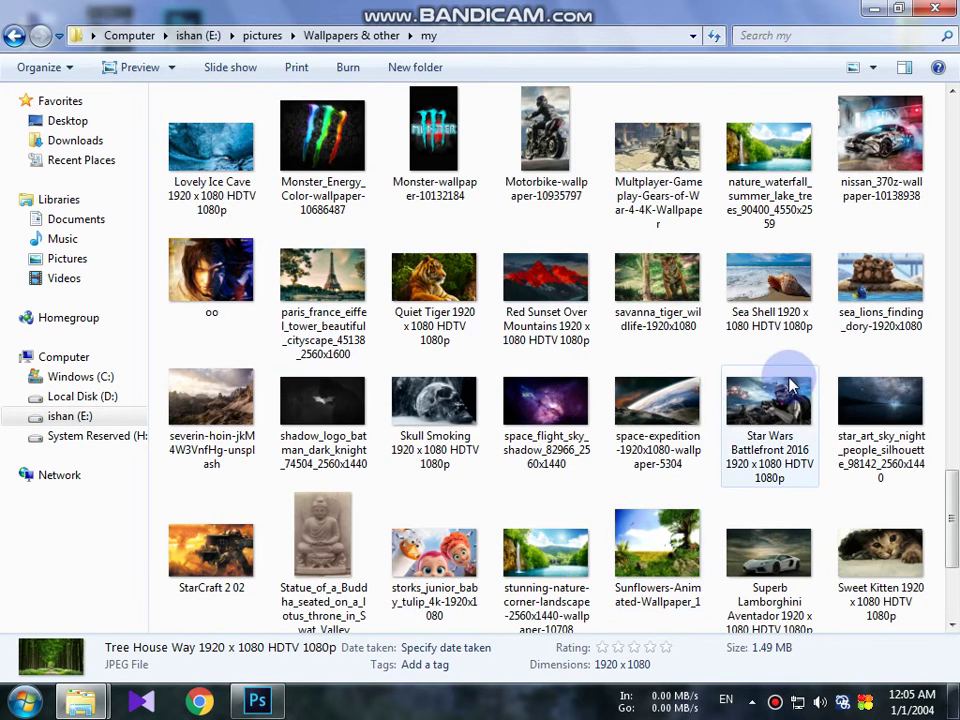
scroll(827, 410, up, 10)
scroll(814, 411, up, 5)
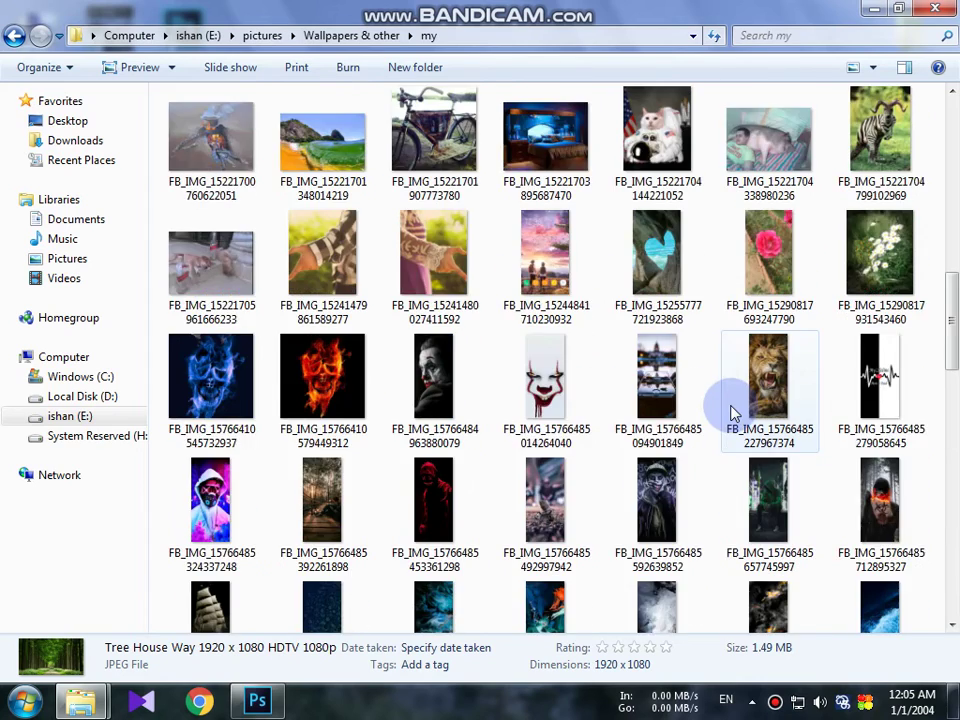
scroll(731, 414, down, 4)
scroll(700, 418, up, 4)
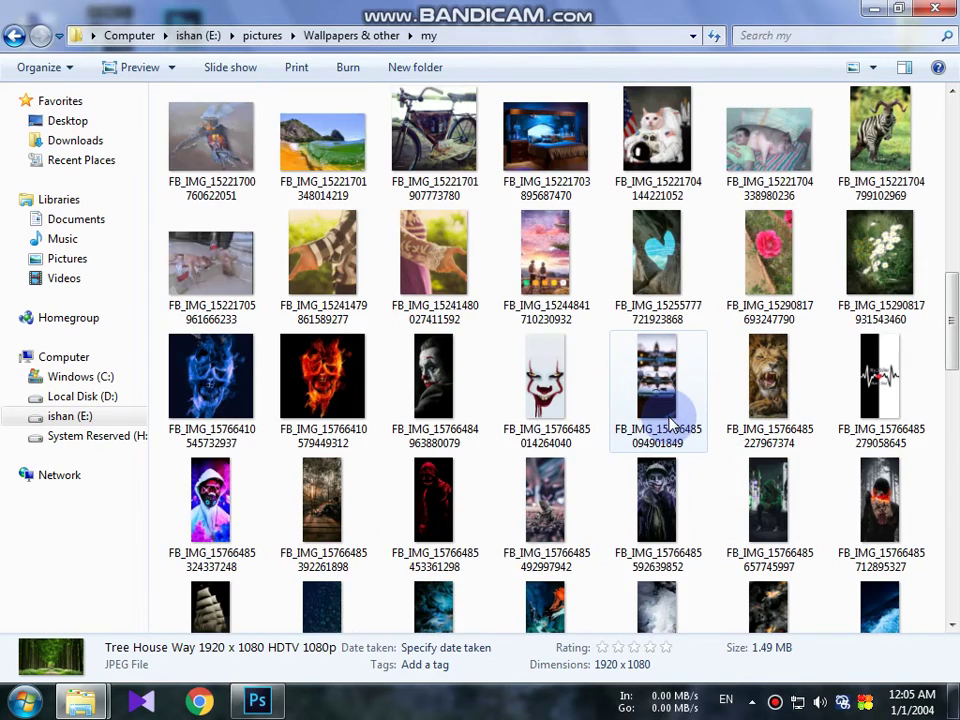
scroll(672, 425, up, 4)
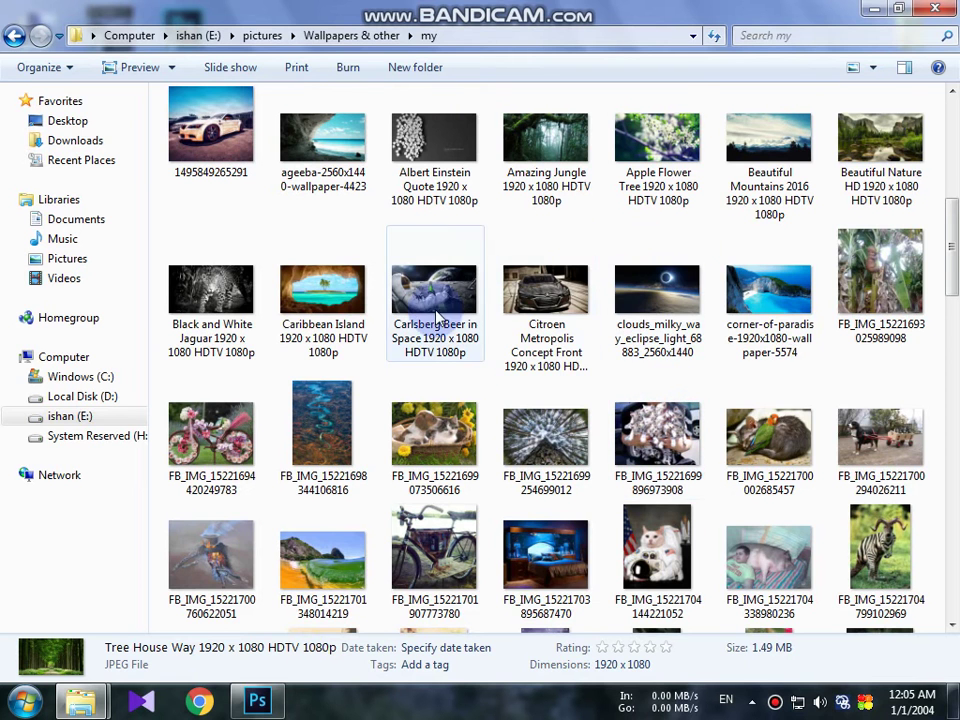
scroll(672, 320, up, 3)
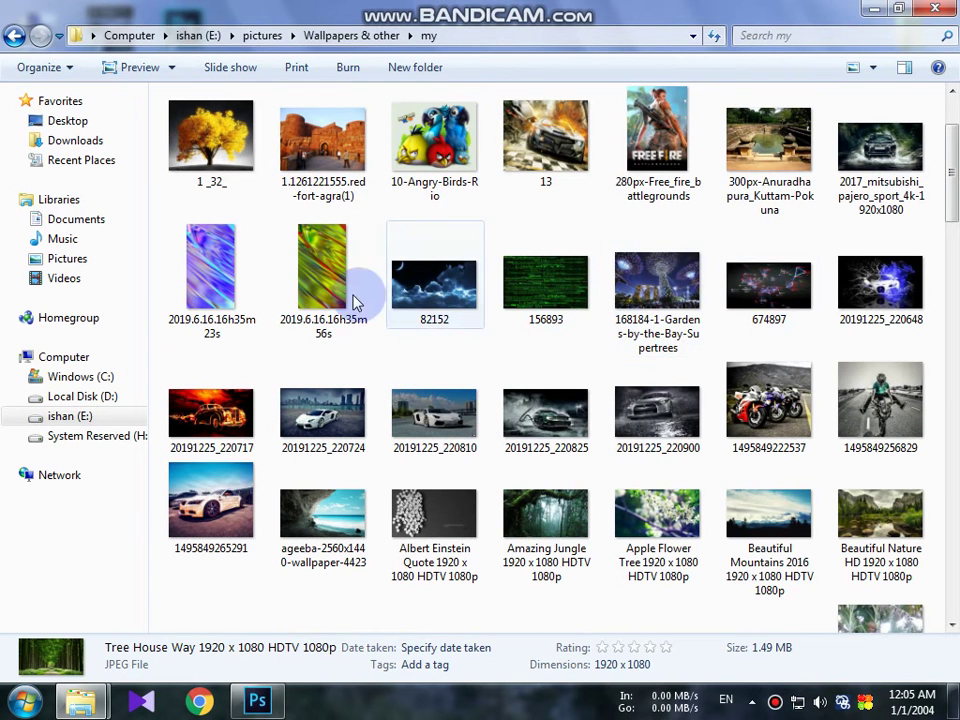
scroll(390, 300, up, 1)
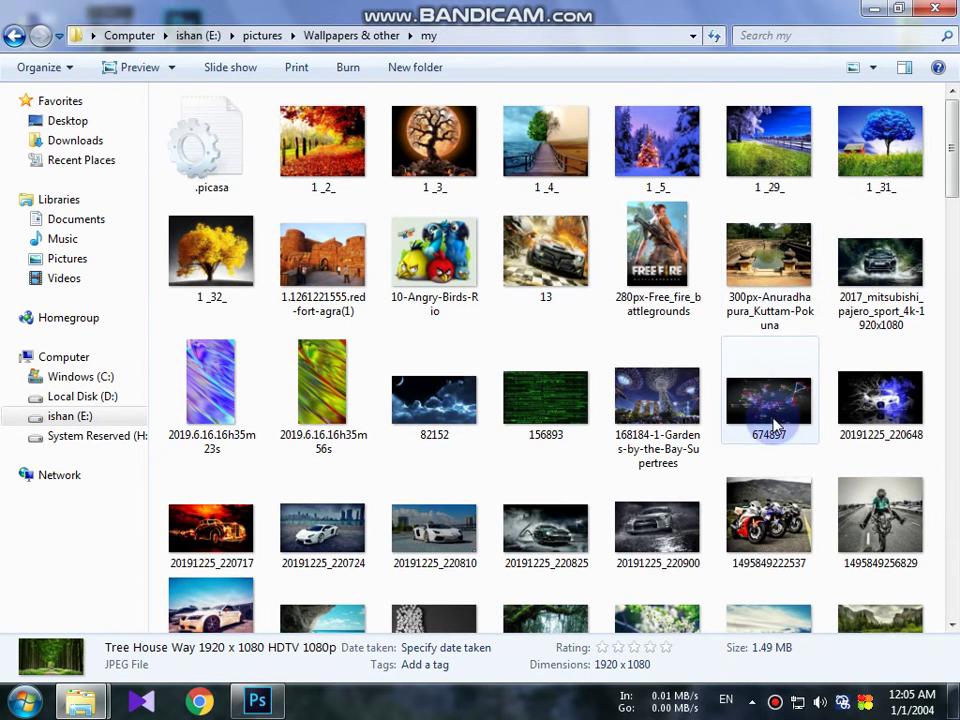
scroll(905, 428, down, 3)
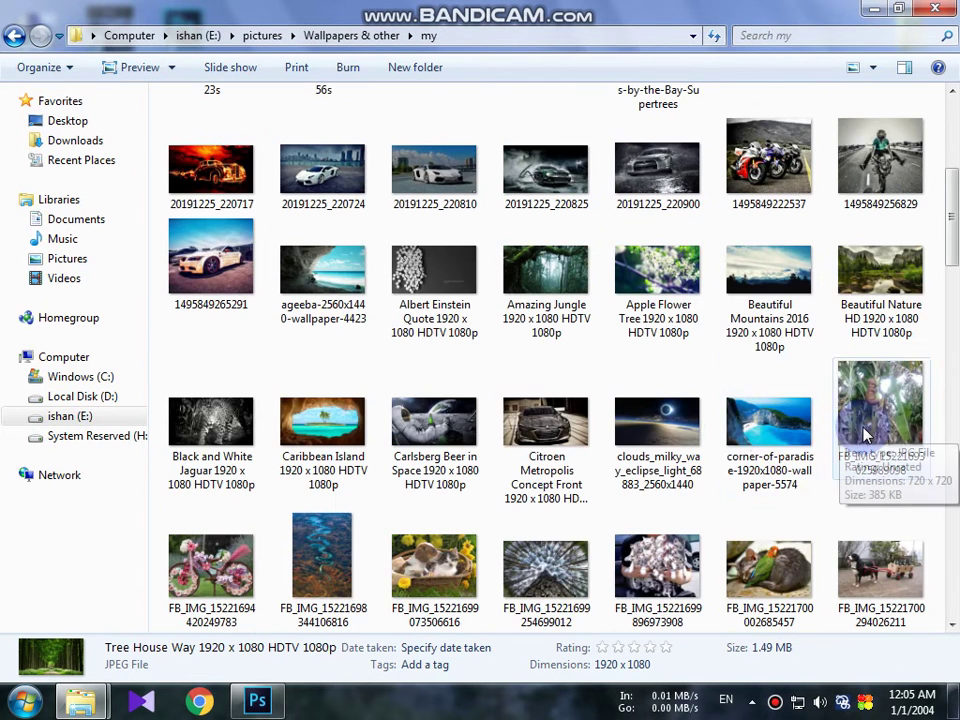
click(725, 428)
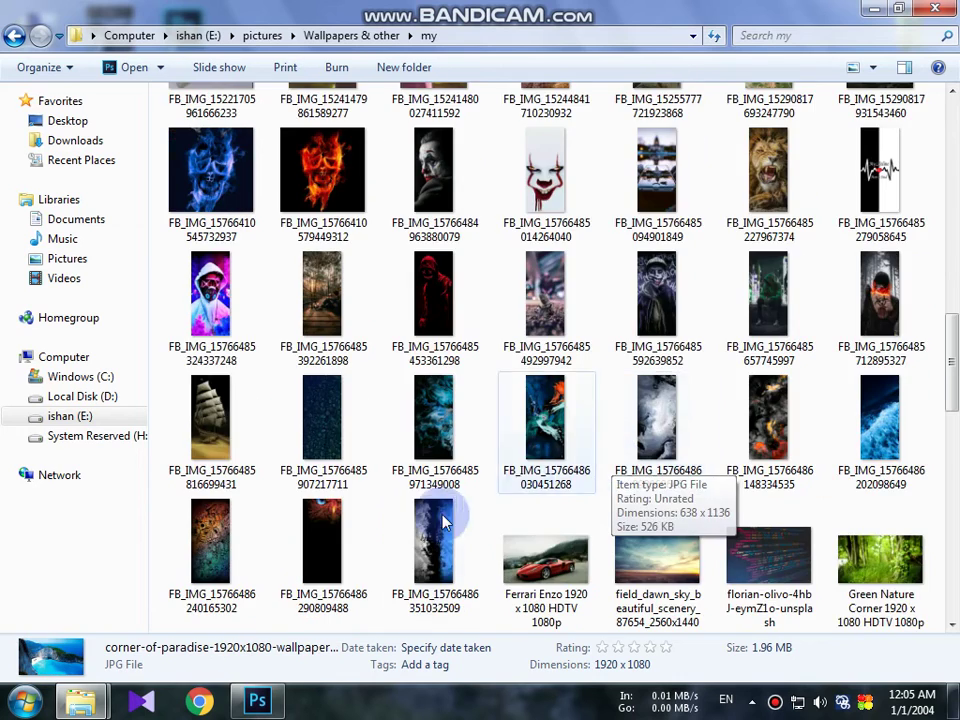
scroll(613, 465, down, 3)
click(633, 287)
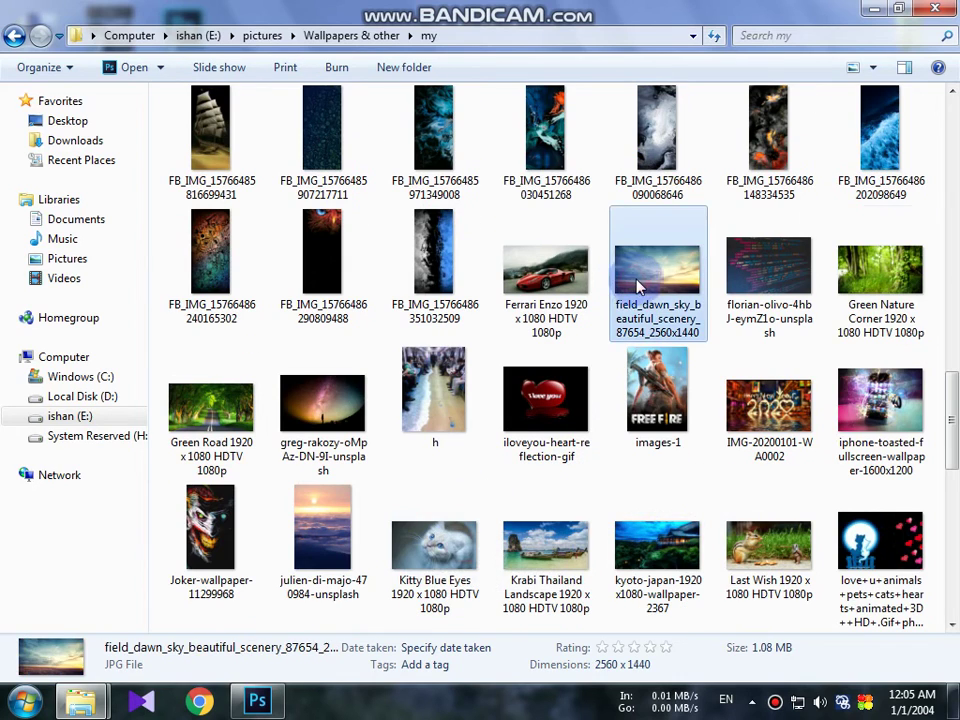
click(846, 279)
double_click(560, 8)
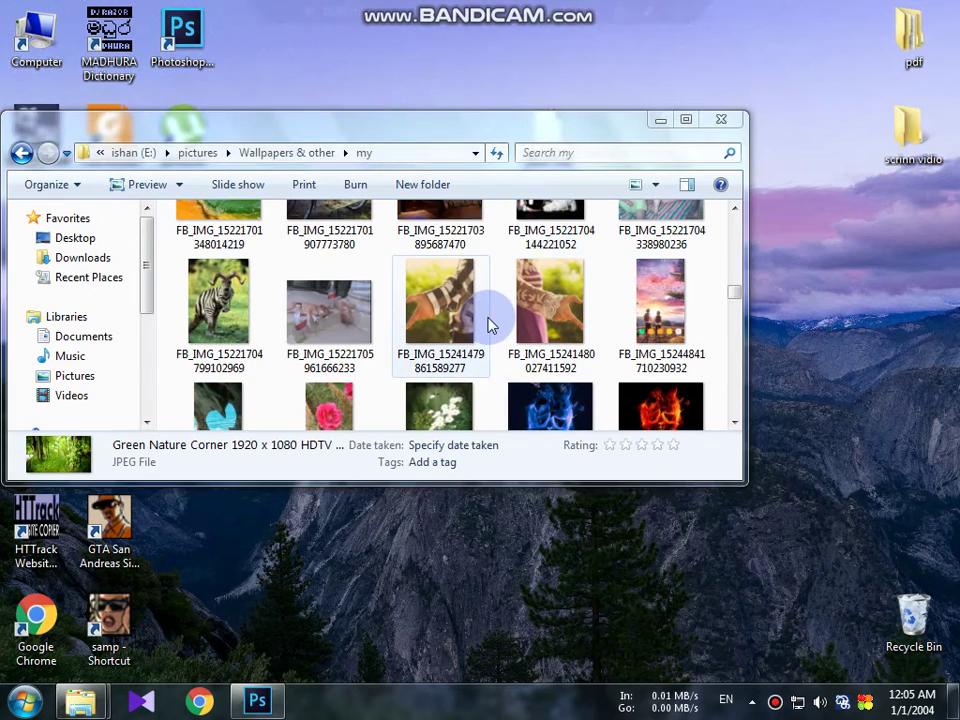
Bring Photoshop forward and try dragging the forest photo into it
scroll(489, 319, down, 2)
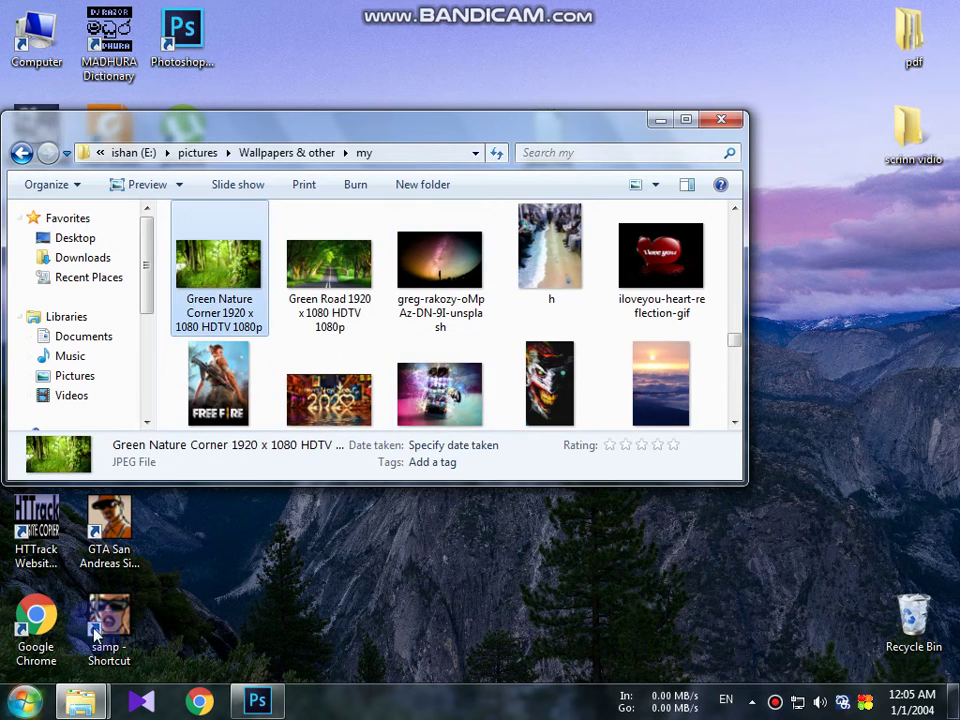
click(257, 700)
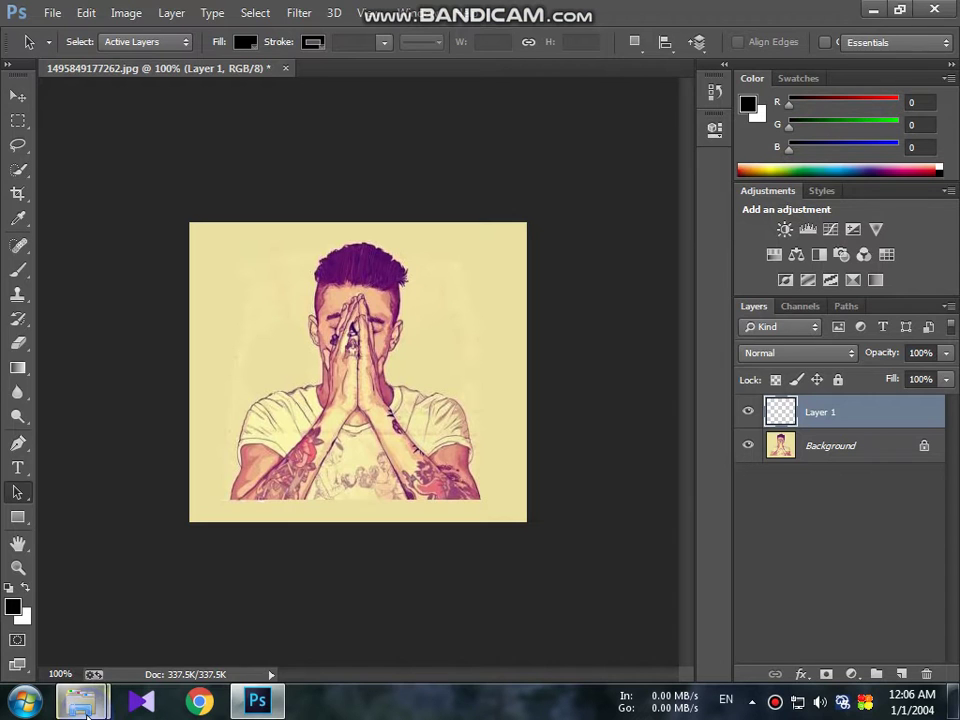
mouse_move(81, 701)
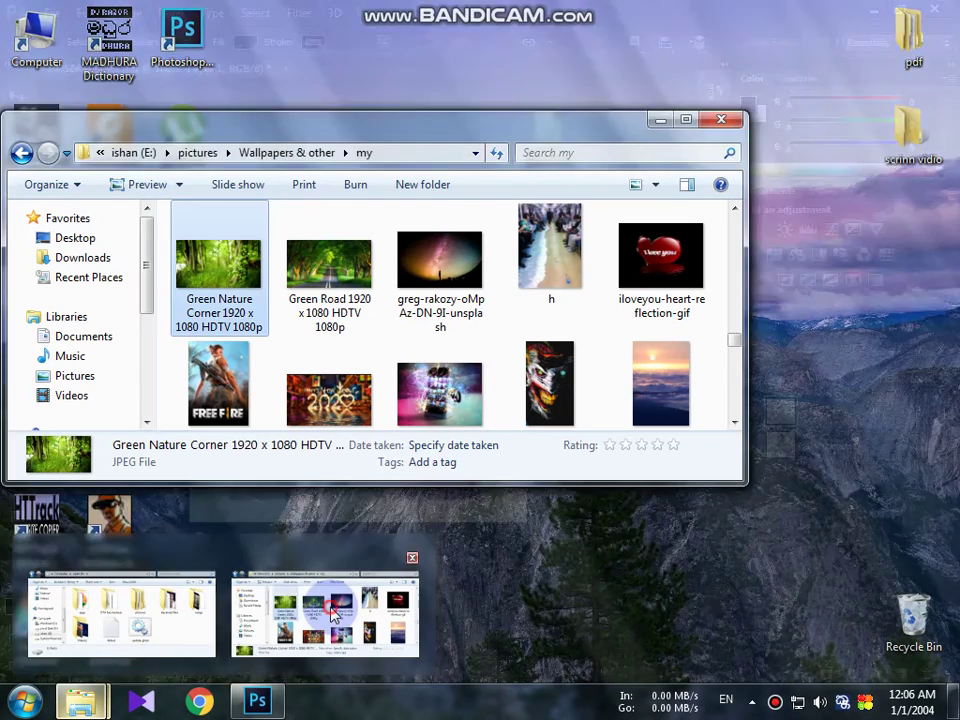
click(335, 612)
drag(236, 300, 228, 275)
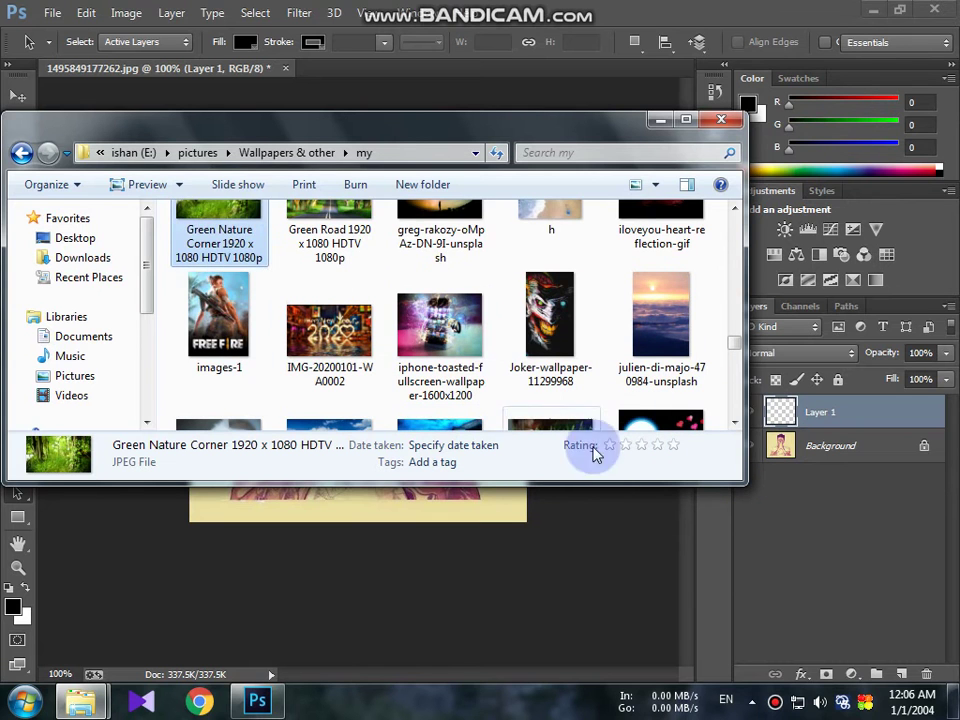
drag(228, 275, 725, 443)
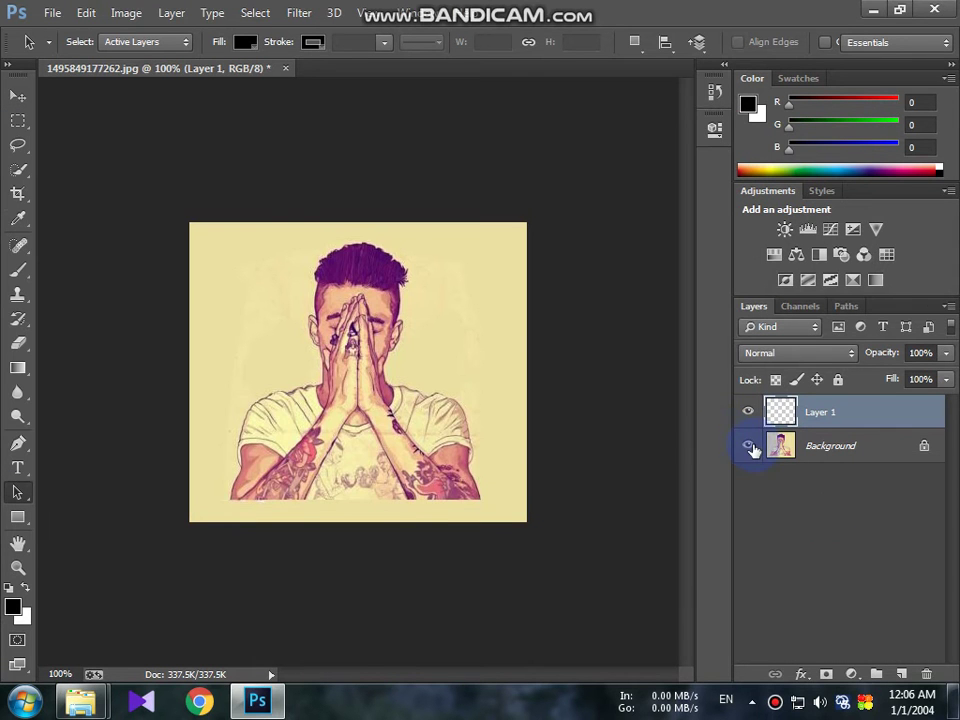
Hide the portrait's Background layer and drop Green Nature Corner onto the canvas
click(751, 447)
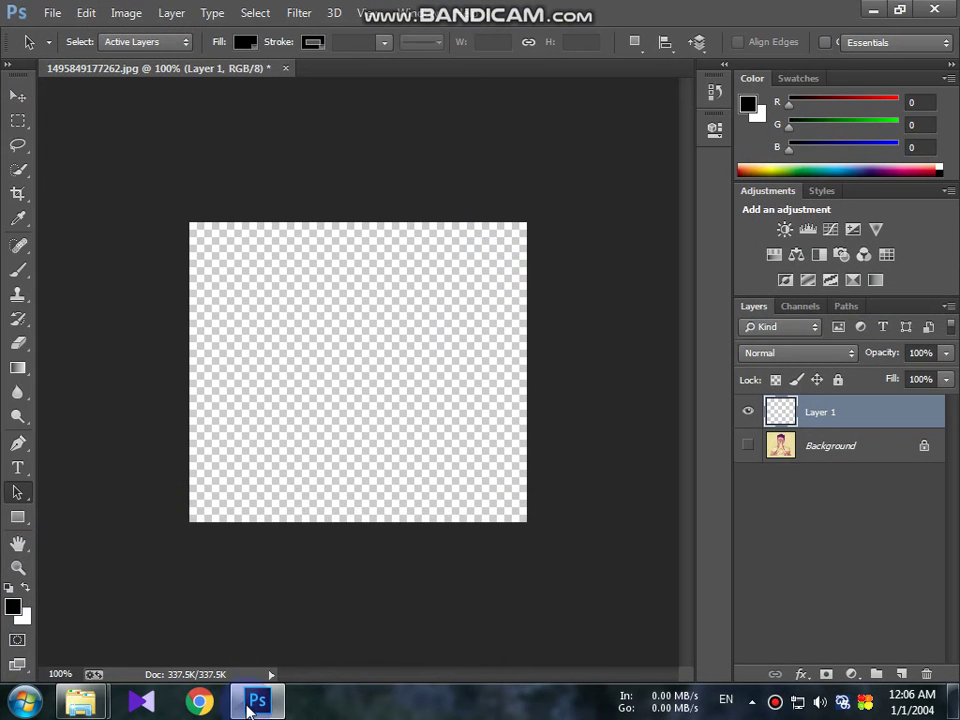
mouse_move(81, 701)
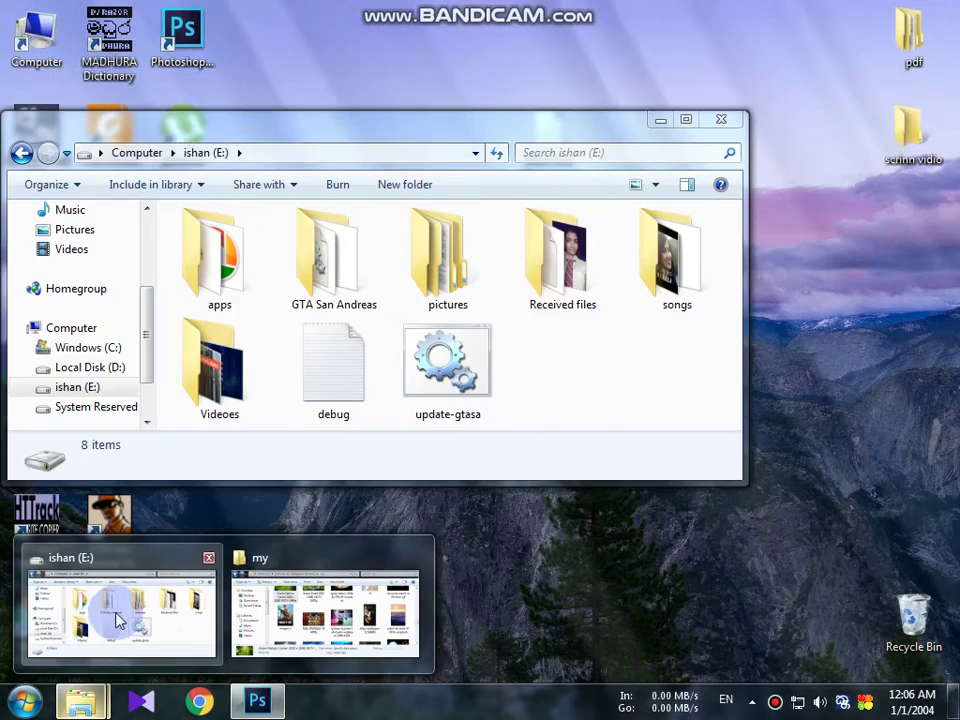
click(335, 620)
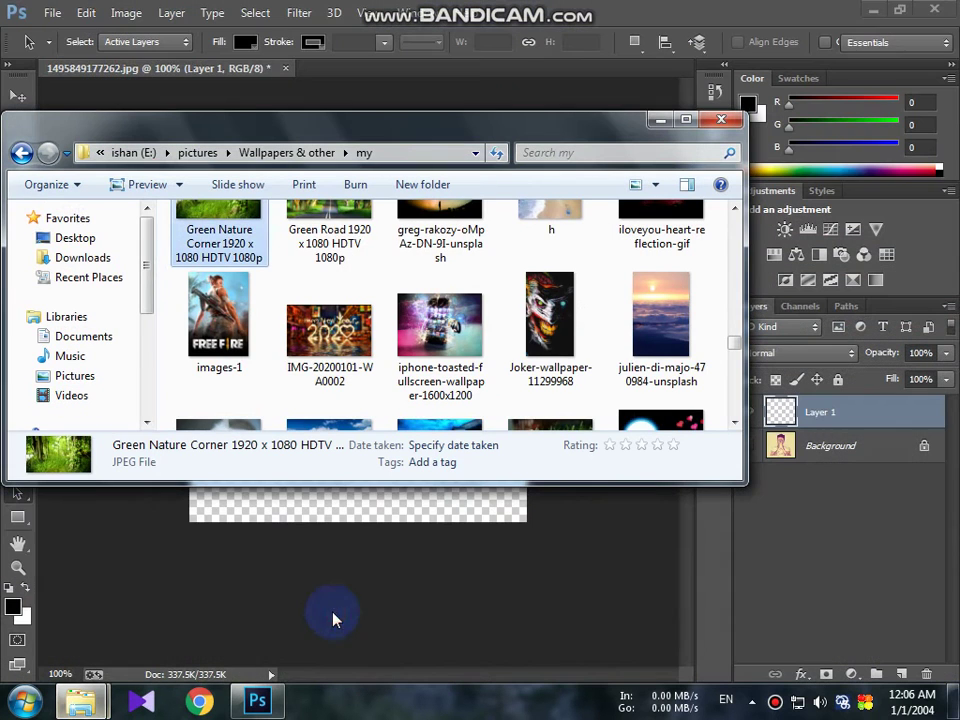
drag(255, 234, 447, 513)
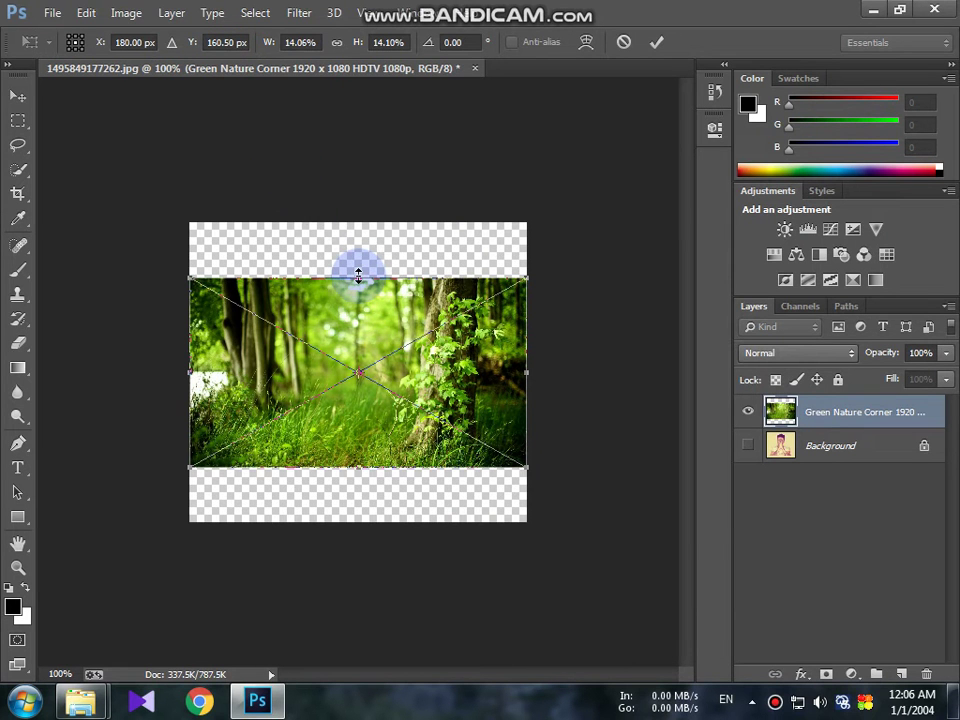
Stretch the forest photo to all four canvas edges and commit the placement
drag(358, 276, 358, 222)
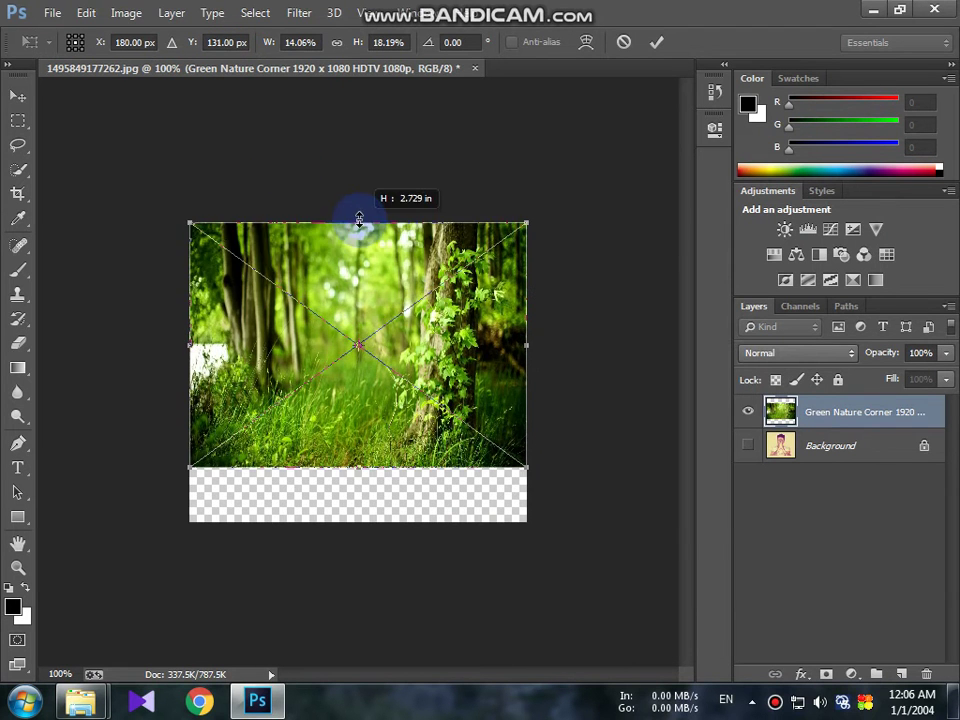
drag(522, 347, 678, 346)
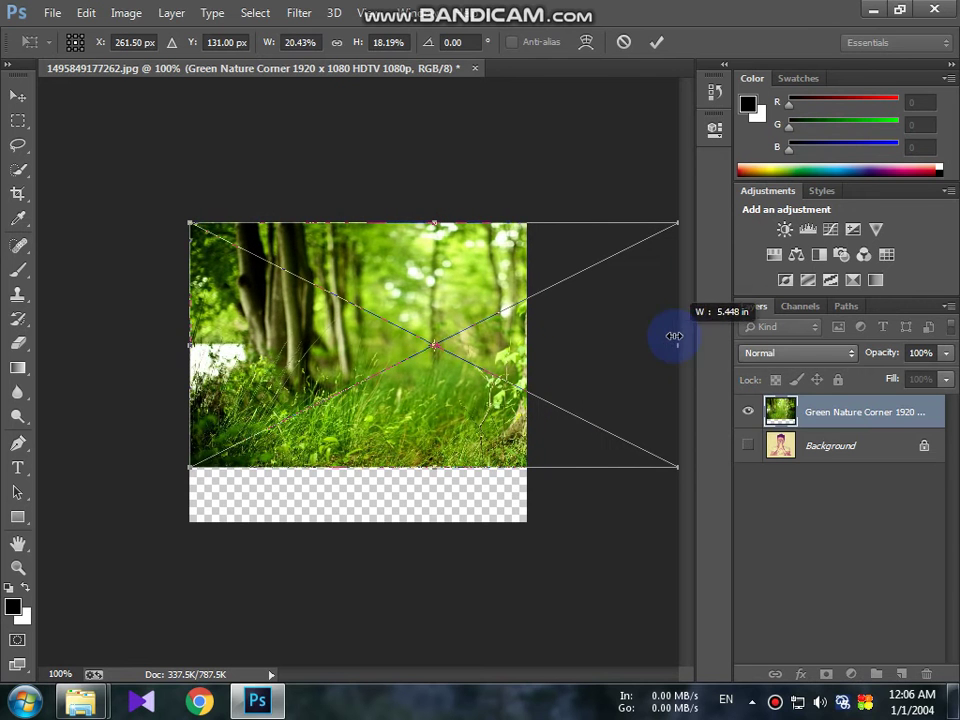
drag(188, 346, 97, 346)
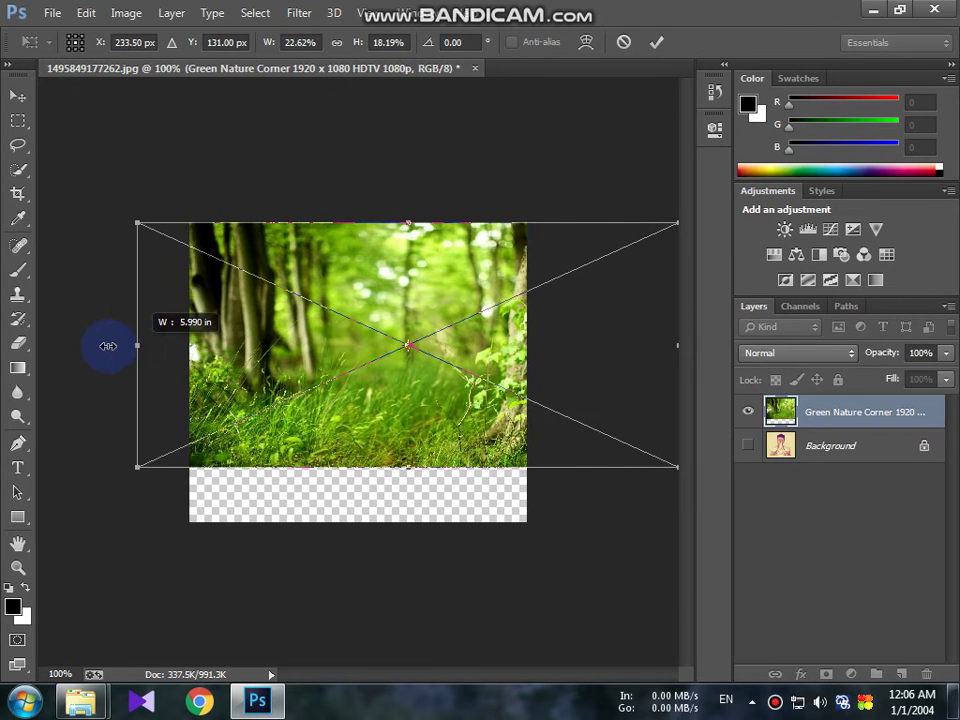
drag(390, 467, 388, 521)
mouse_move(399, 369)
mouse_down()
mouse_move(370, 368)
mouse_move(392, 370)
mouse_up()
right_click(450, 398)
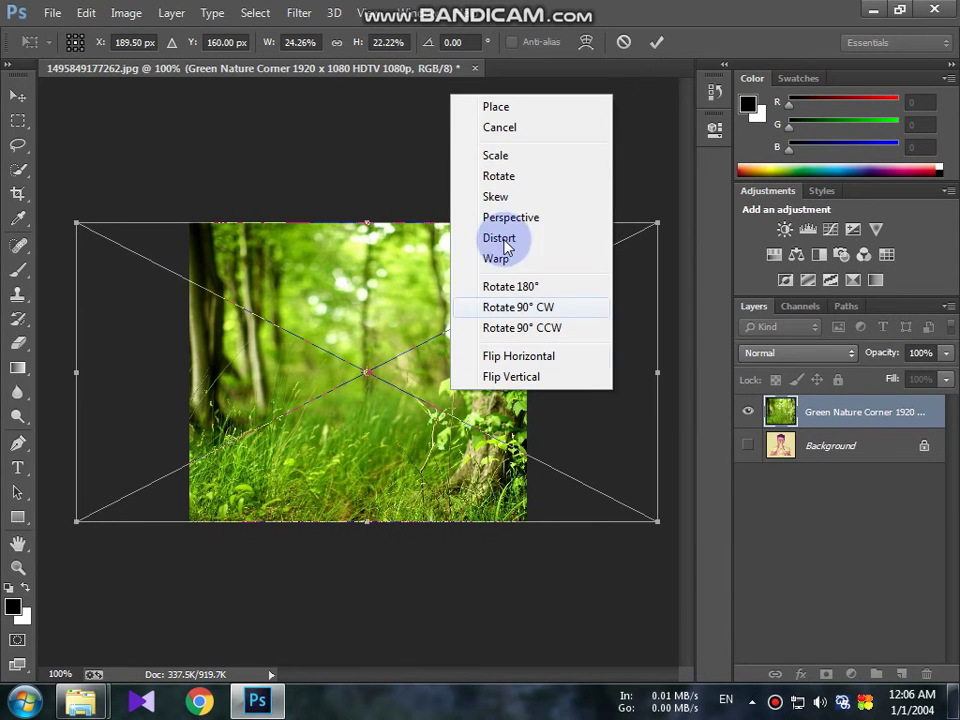
click(538, 108)
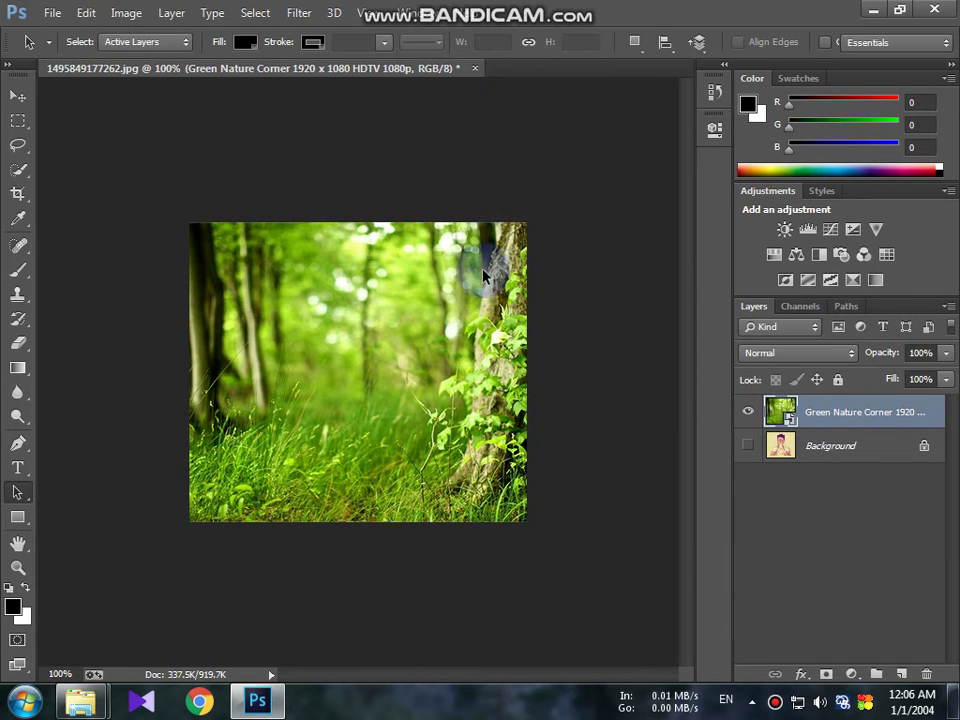
Unlock Background into Layer 0 and move it above the Green Nature forest layer
click(790, 453)
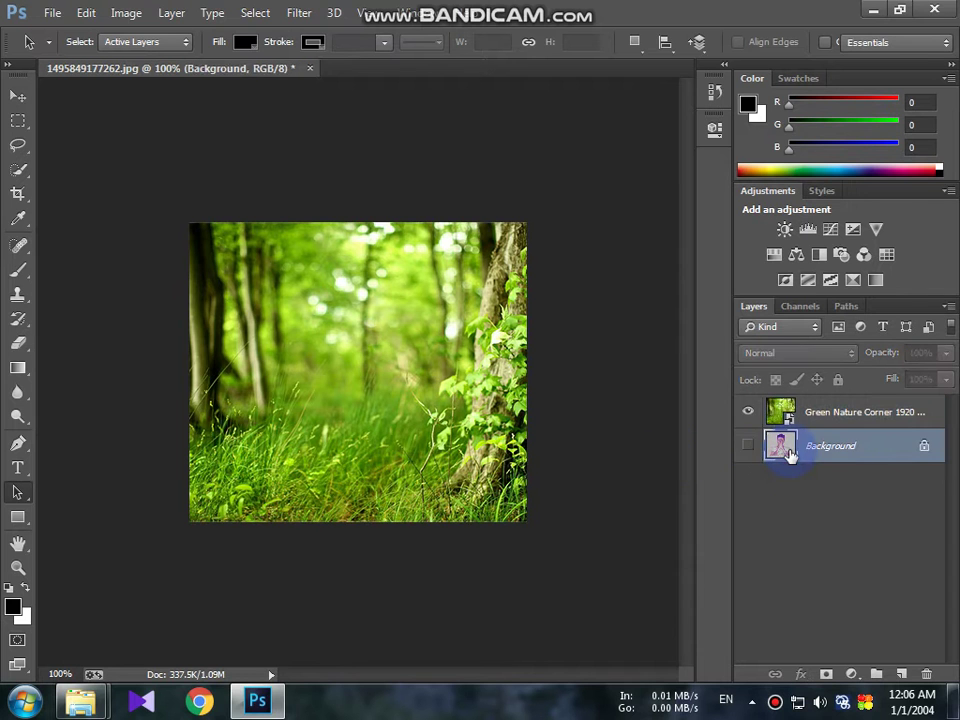
right_click(790, 453)
click(923, 447)
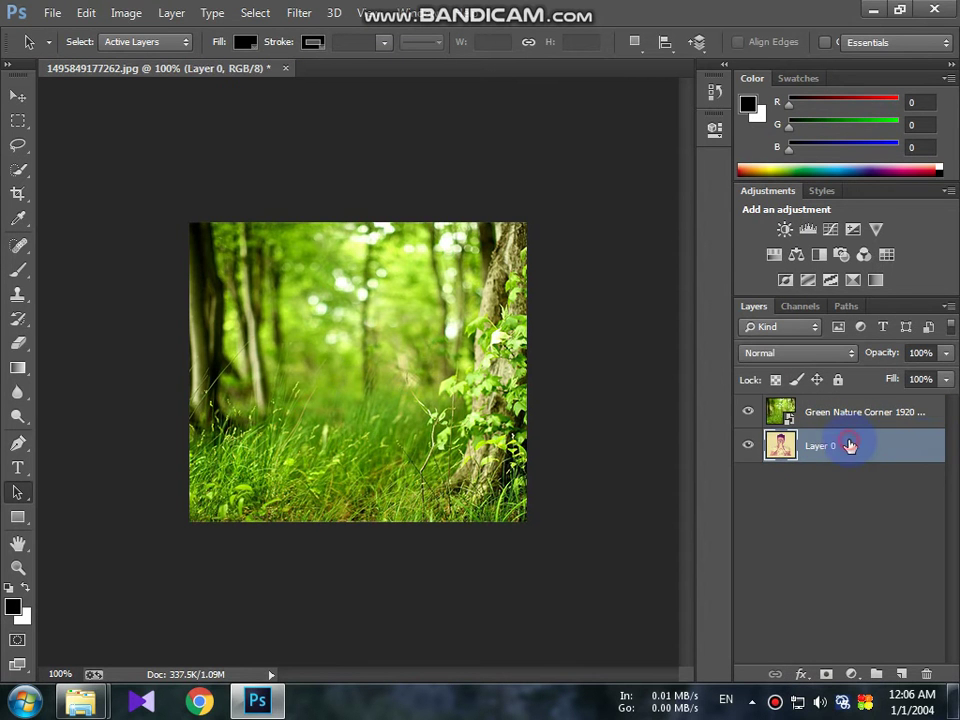
drag(849, 446, 855, 405)
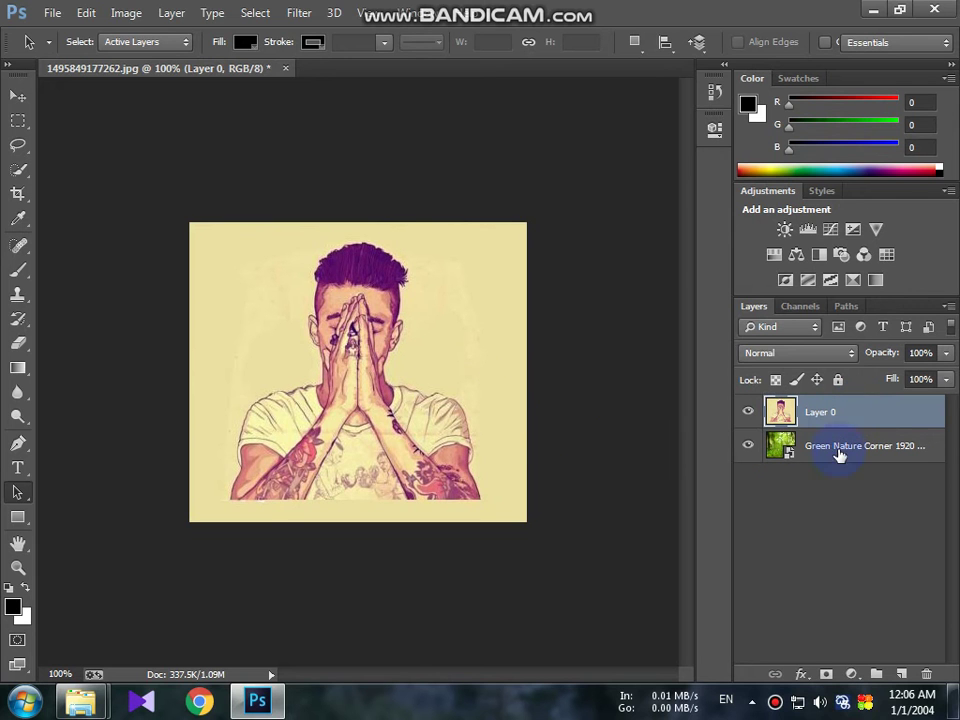
click(18, 145)
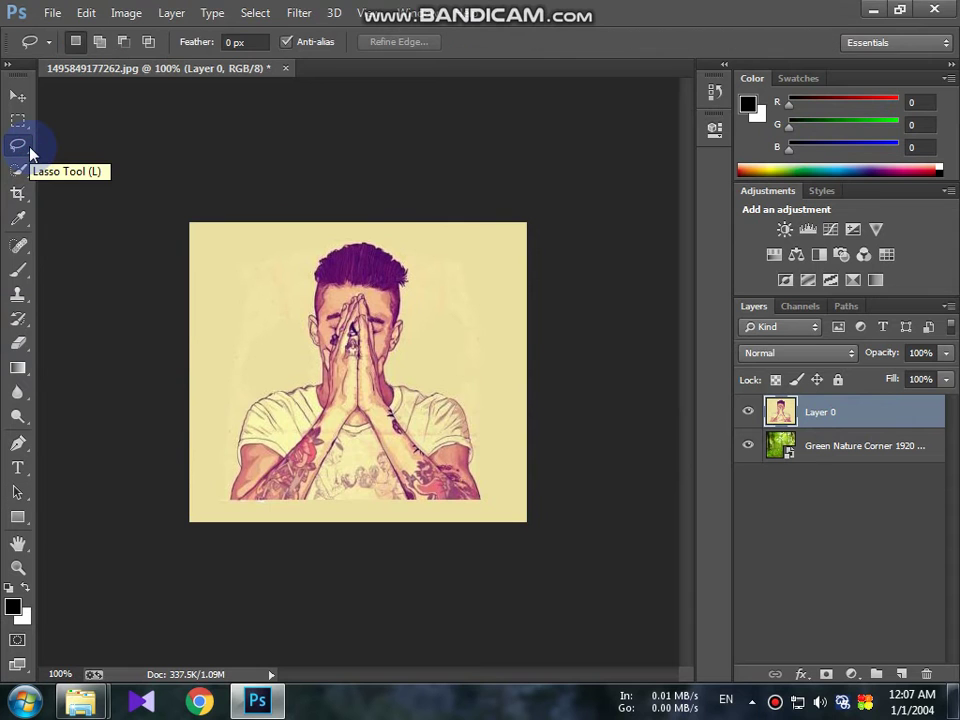
Set the Lasso to Add to selection and trace a loose outline around the man
click(99, 43)
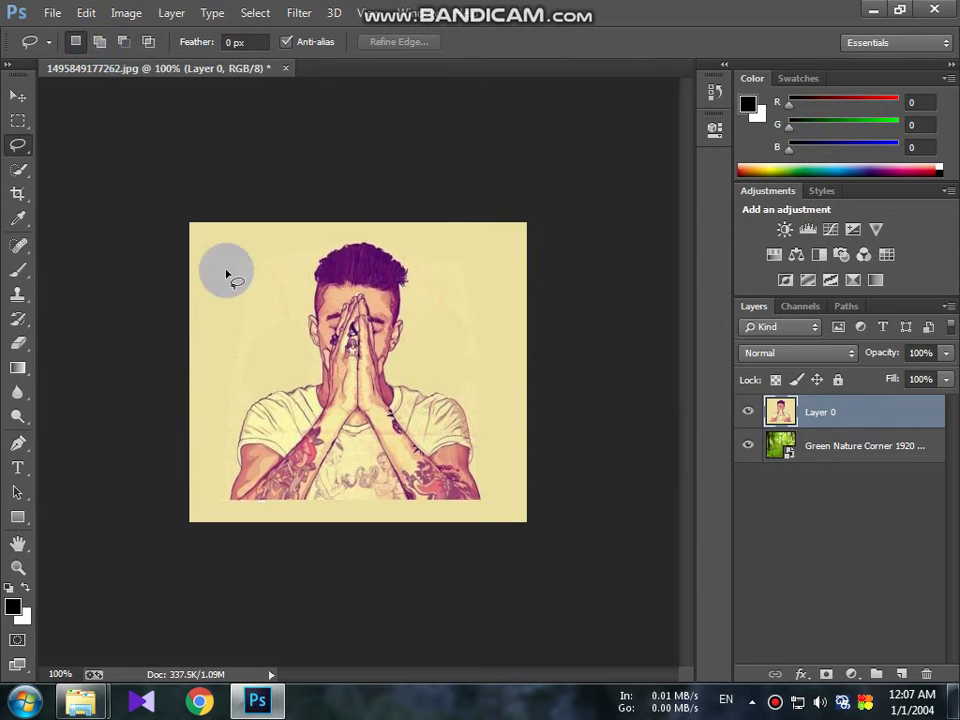
mouse_move(267, 302)
mouse_down()
mouse_move(216, 470)
mouse_move(225, 508)
mouse_move(349, 527)
mouse_move(479, 524)
mouse_move(499, 461)
mouse_move(476, 375)
mouse_move(422, 261)
mouse_move(383, 243)
mouse_move(326, 238)
mouse_move(268, 317)
mouse_move(265, 337)
mouse_up()
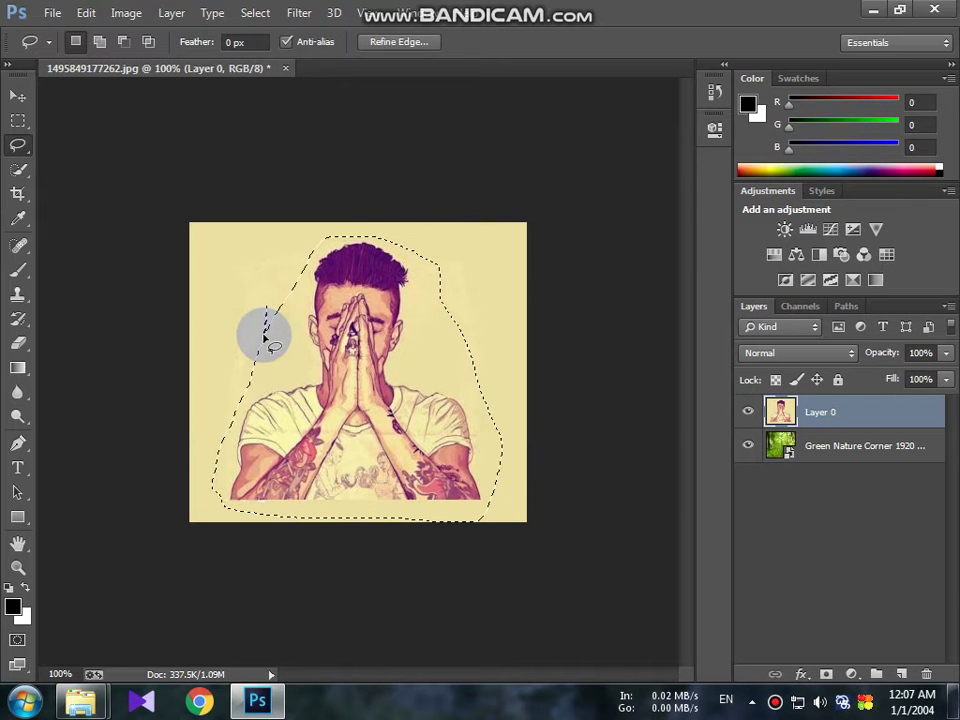
click(16, 175)
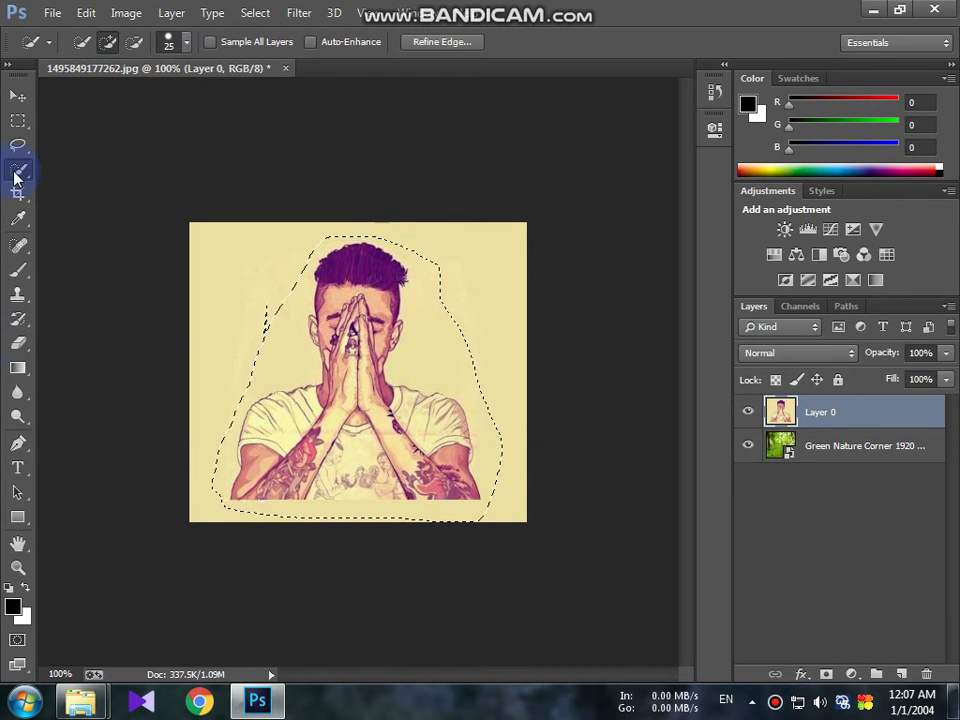
With an 8 px subtract brush, remove background beside the head, lower-left and upper-right
click(134, 42)
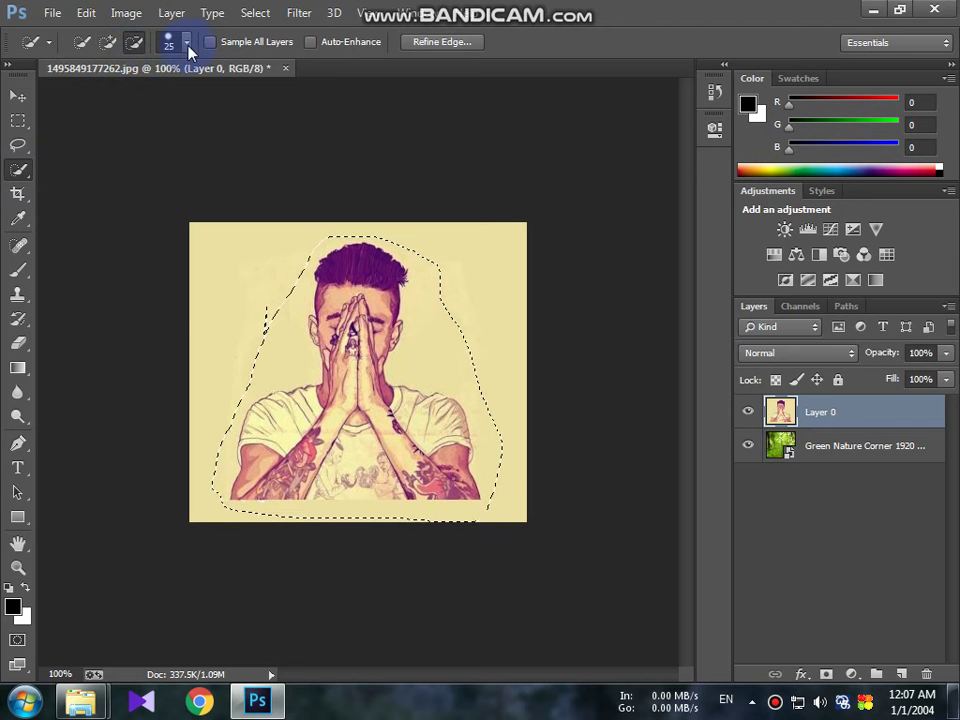
click(185, 44)
drag(120, 92, 89, 99)
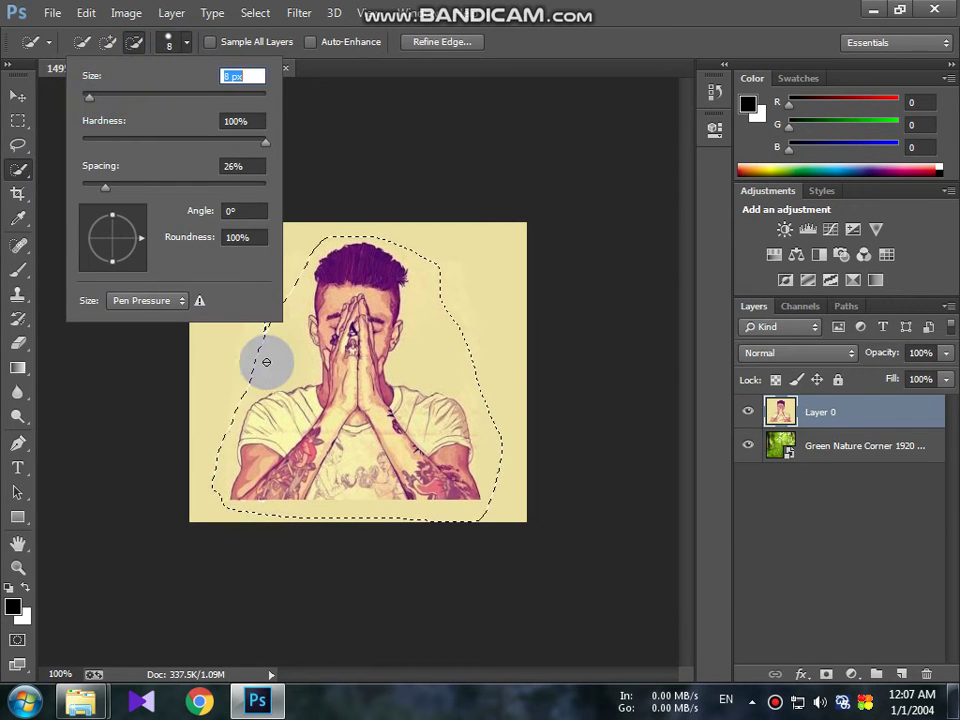
drag(266, 361, 266, 306)
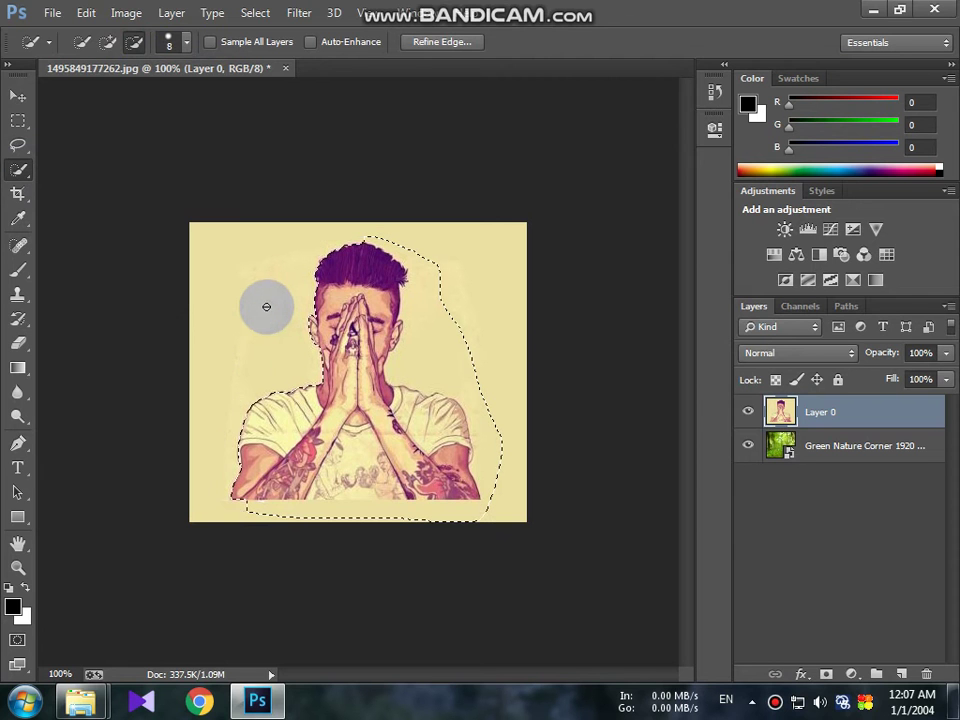
mouse_move(222, 503)
mouse_down()
mouse_move(408, 512)
mouse_move(489, 493)
mouse_up()
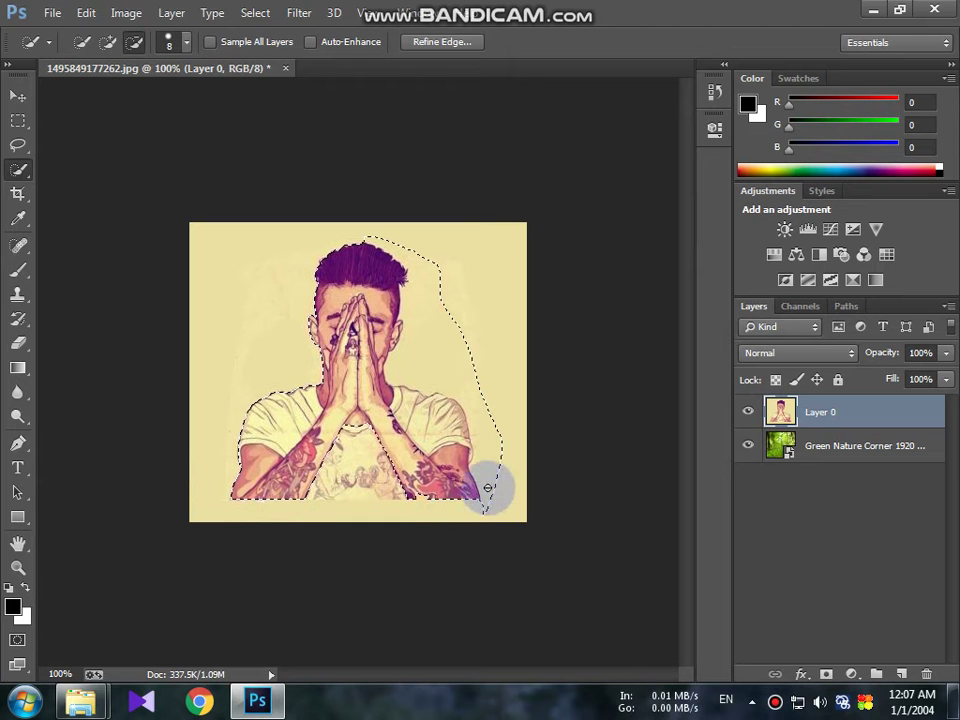
mouse_move(482, 388)
mouse_down()
mouse_move(456, 374)
mouse_move(345, 528)
mouse_move(343, 508)
mouse_up()
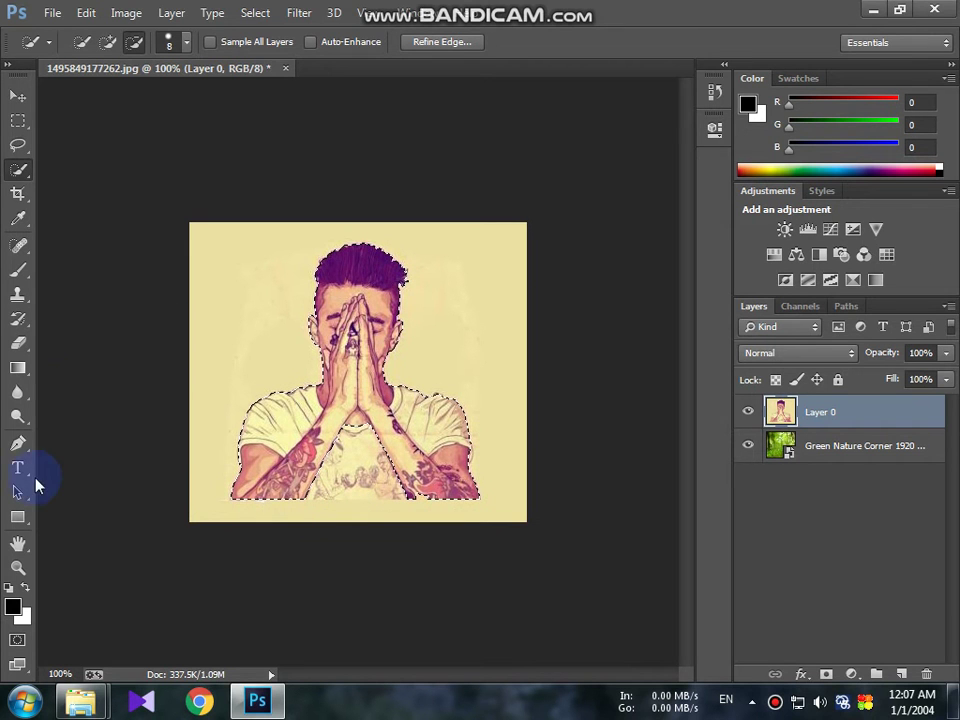
Refine the selection over the face, then switch to the Move and Hand tools
click(114, 147)
drag(300, 311, 367, 311)
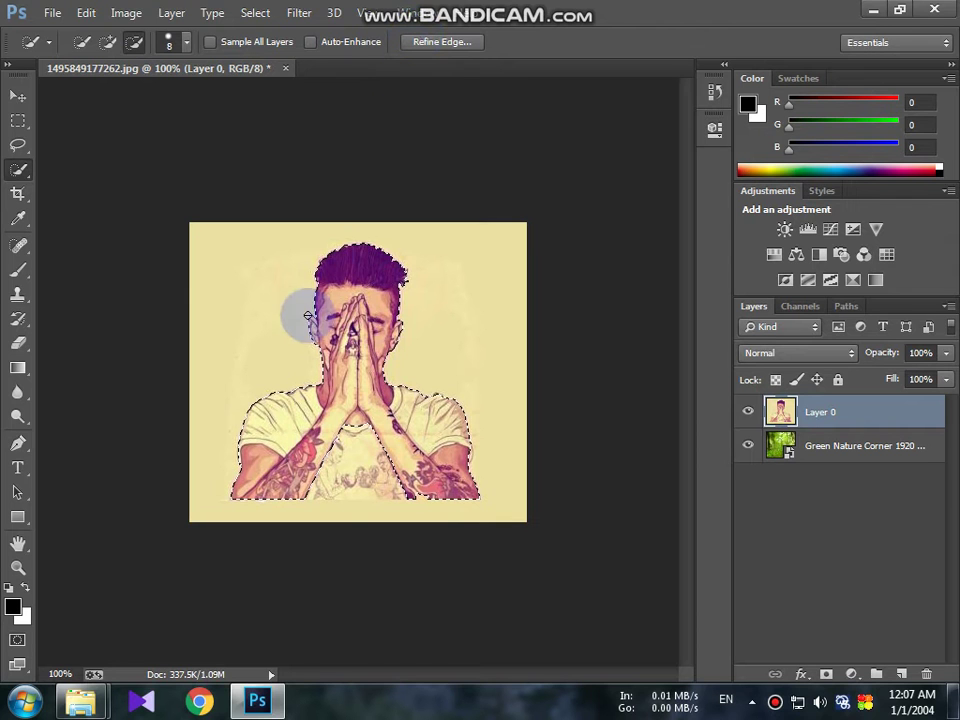
click(18, 97)
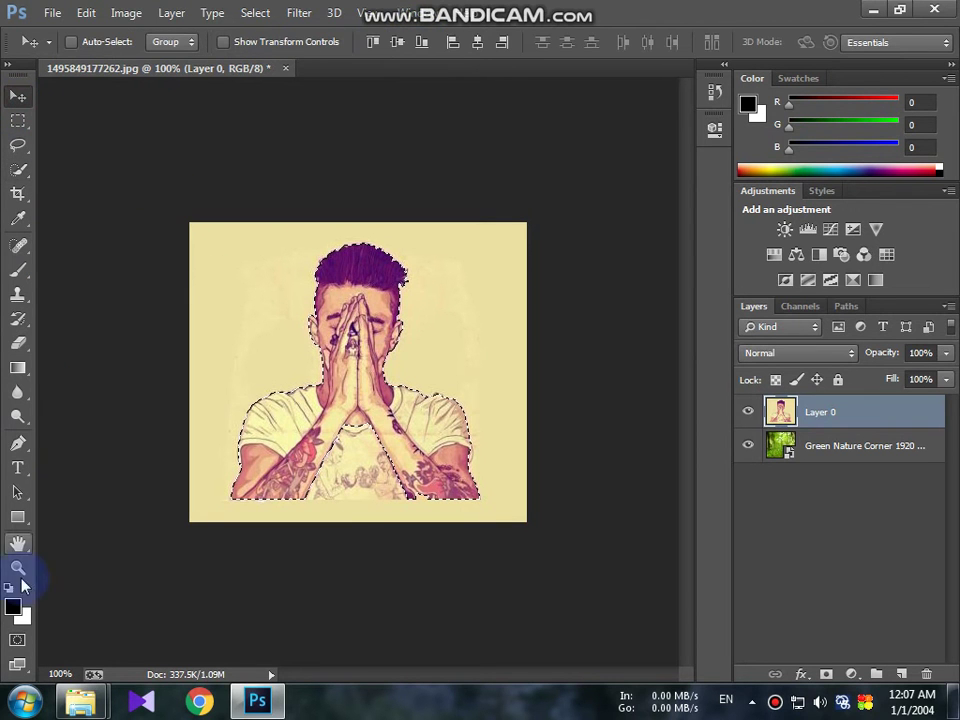
click(18, 543)
Fit the whole photo on screen with the Hand tool, then return to Quick Selection
click(299, 460)
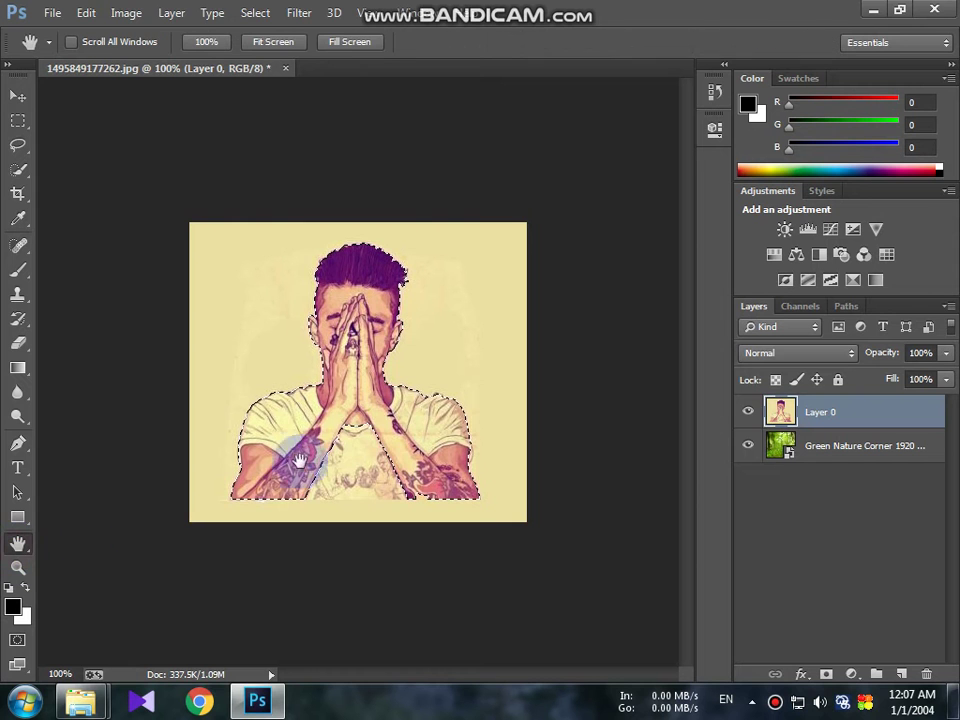
right_click(365, 415)
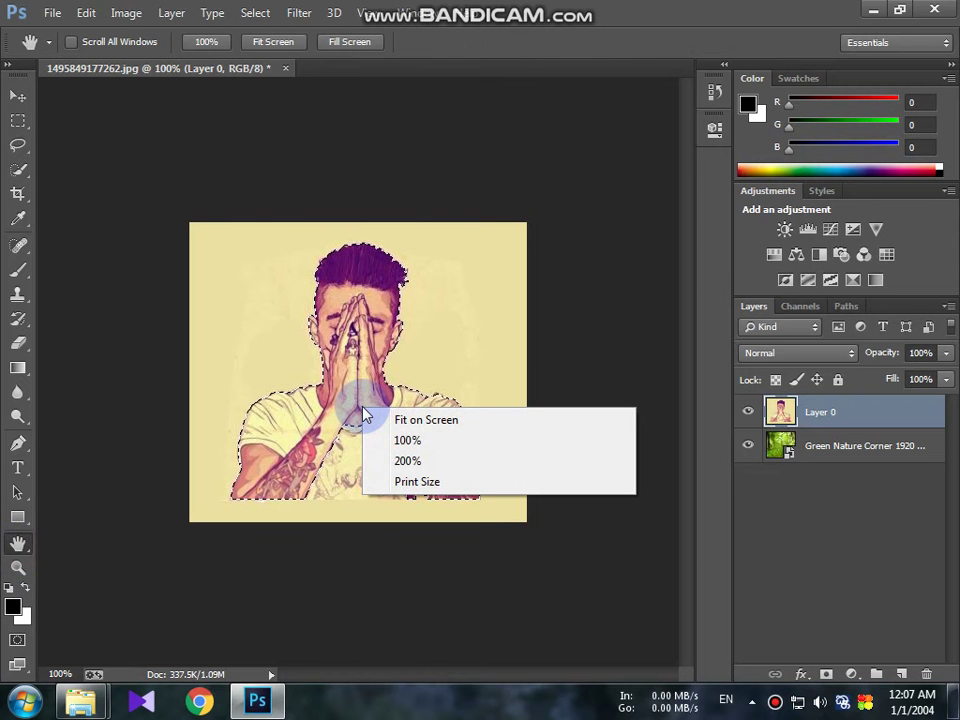
click(392, 419)
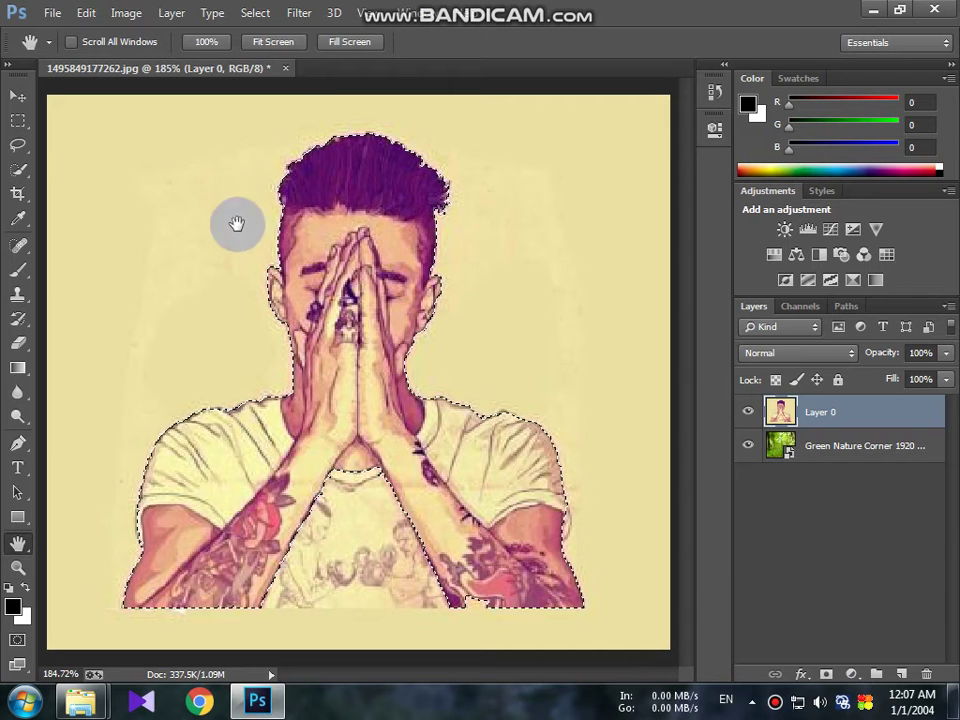
right_click(331, 274)
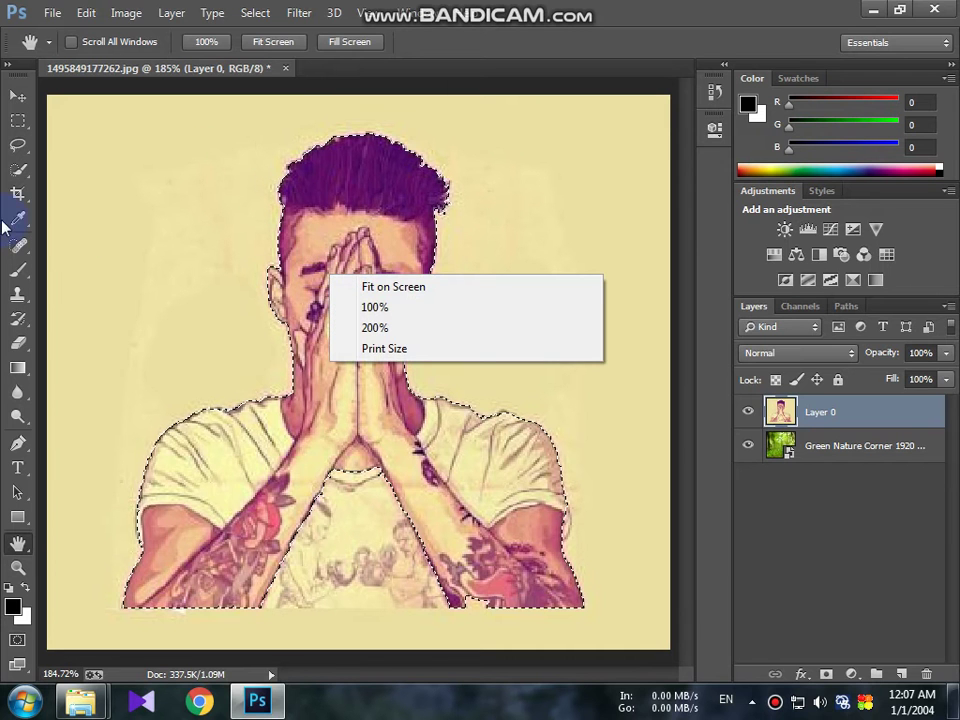
click(16, 172)
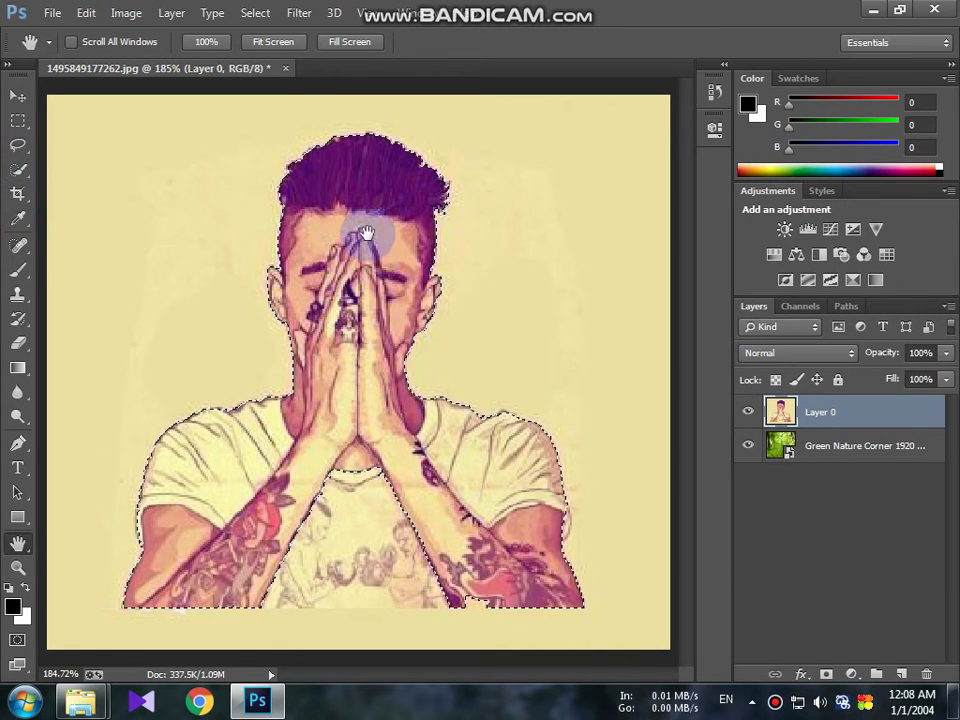
click(17, 171)
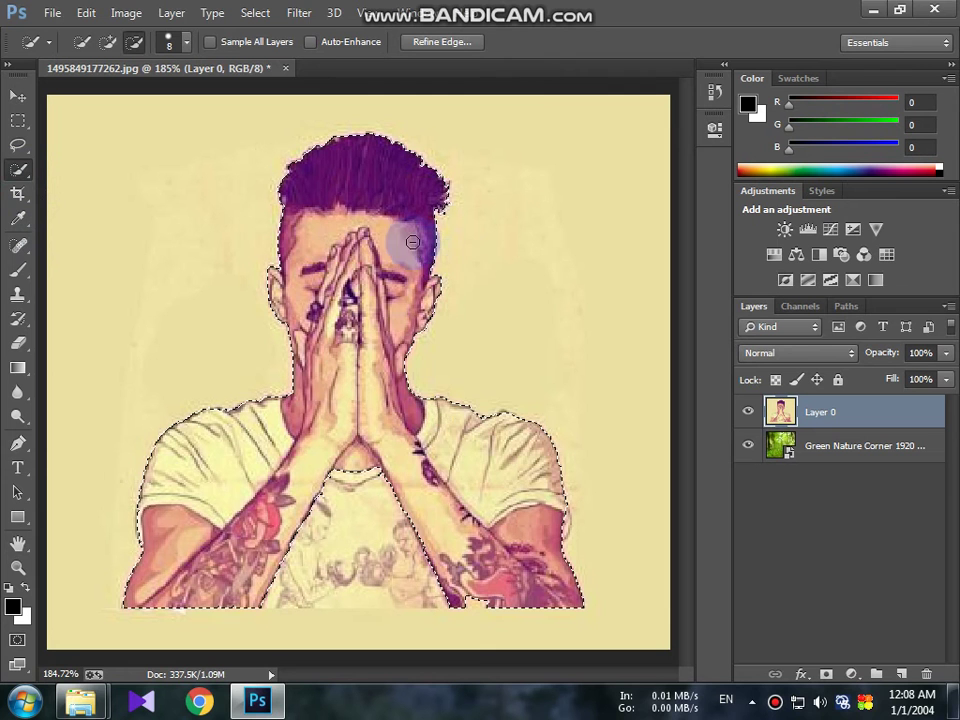
Dismiss the color-scheme prompt and use Select Inverse to select the beige background
right_click(391, 246)
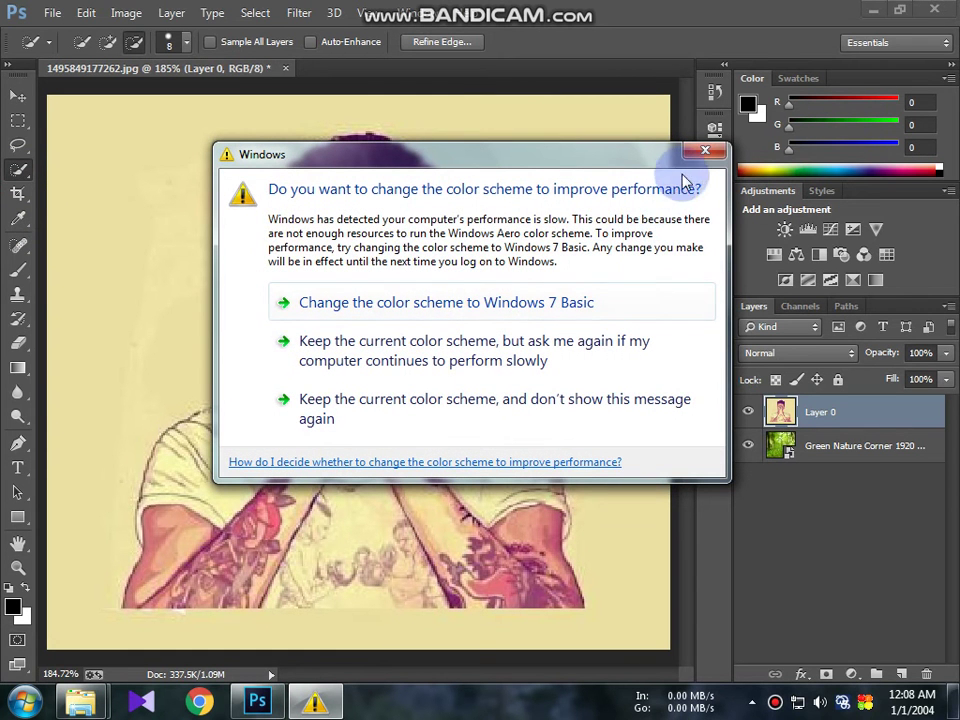
click(705, 151)
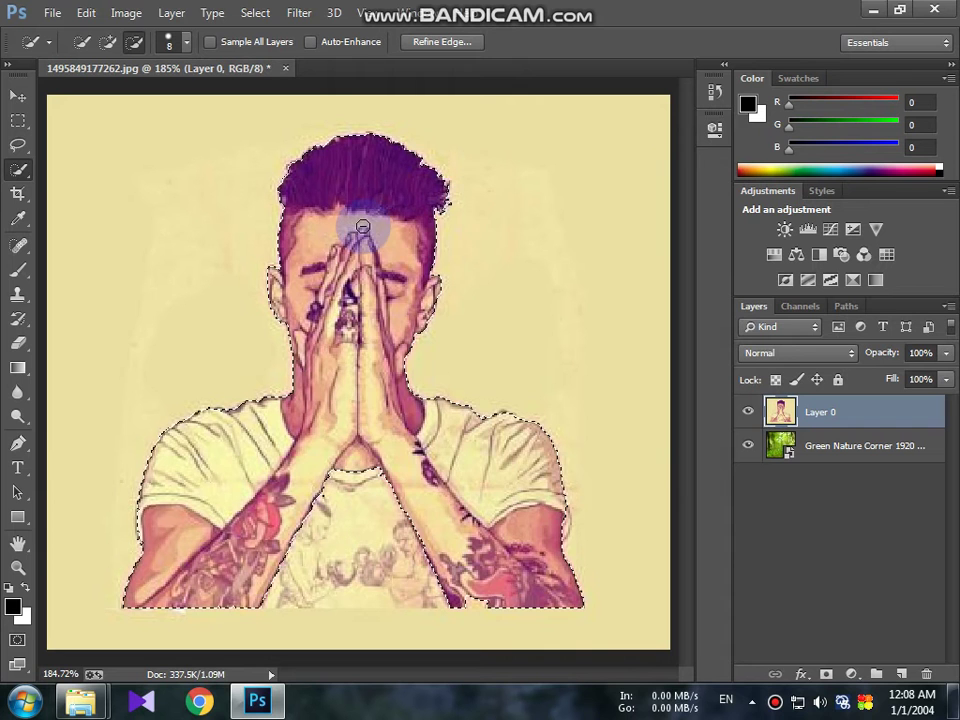
right_click(362, 228)
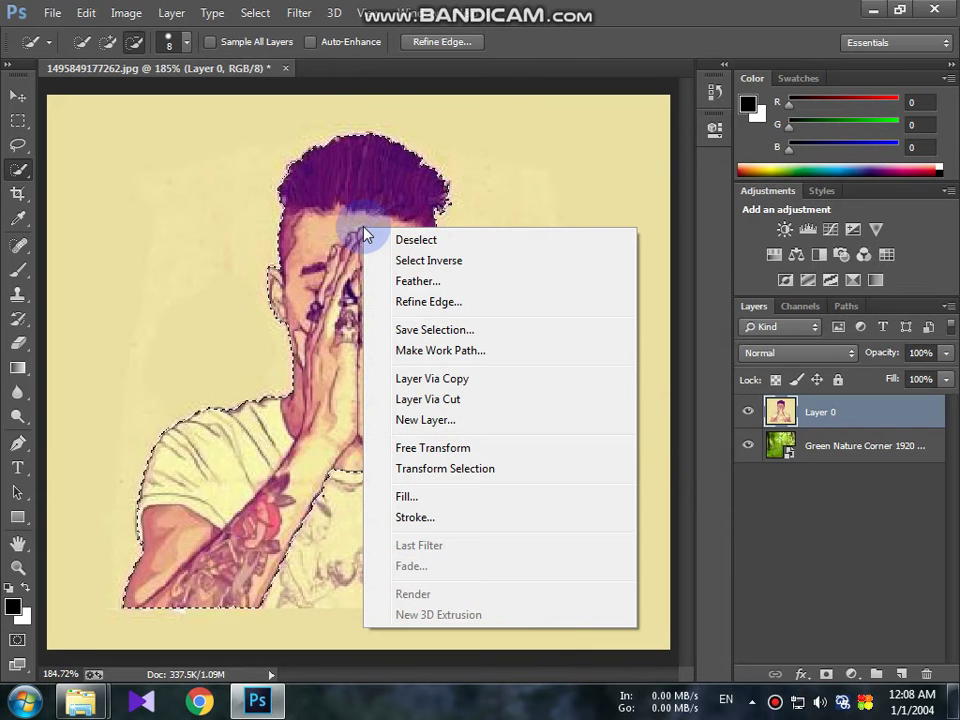
click(424, 260)
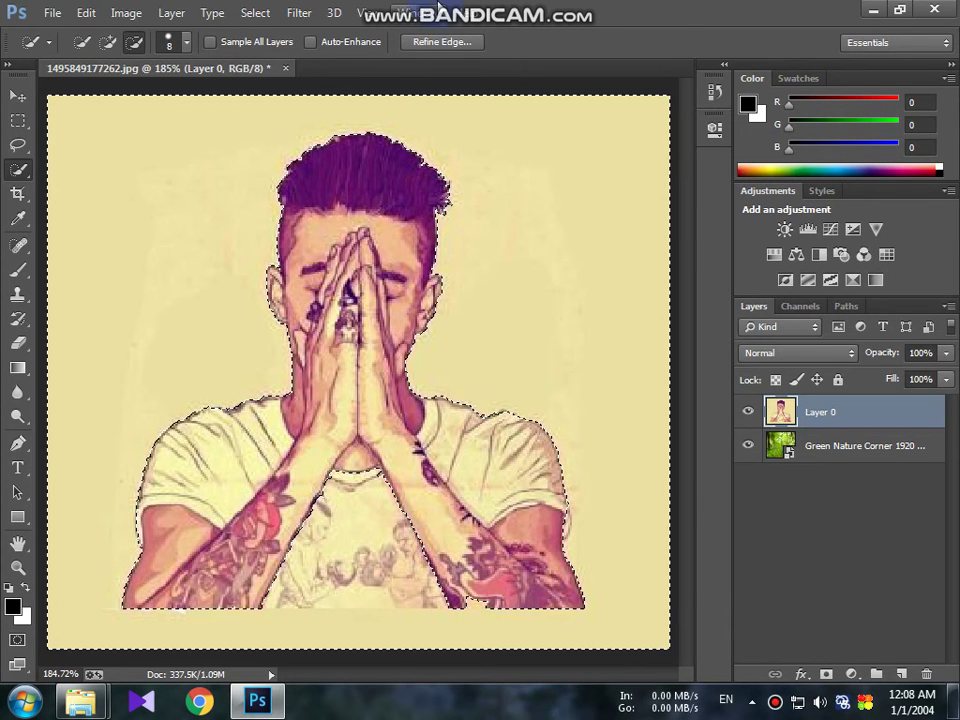
key(ctrl+d)
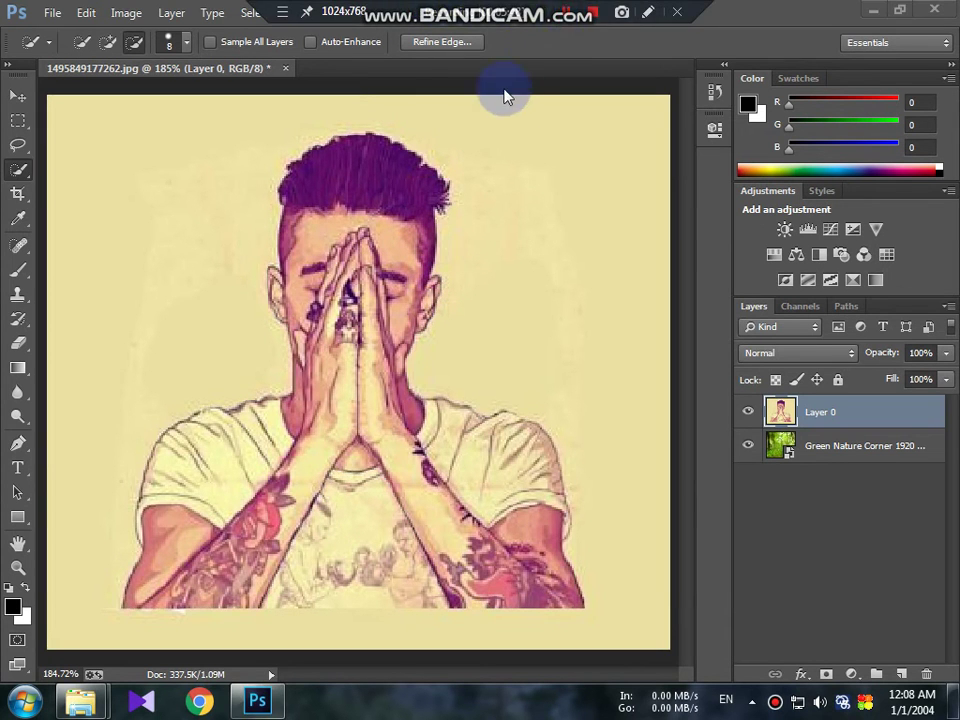
Minimize Photoshop and open New Text Document in Notepad
click(869, 11)
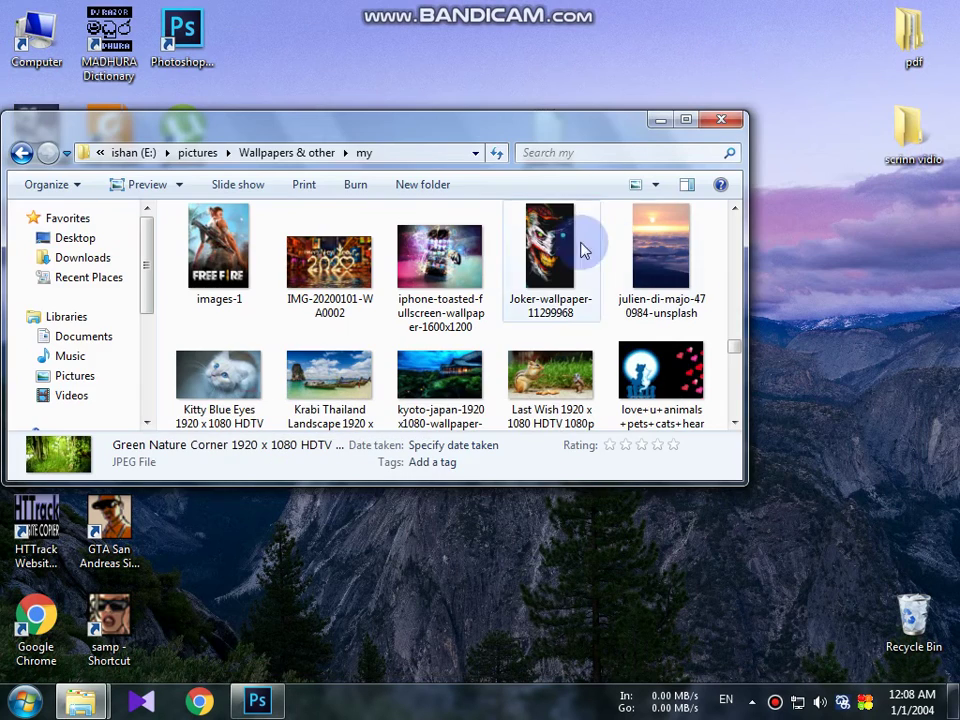
click(724, 122)
right_click(561, 165)
key(Escape)
double_click(561, 165)
Type the note 'press the delete', close Notepad without saving, and return to Photoshop
click(298, 259)
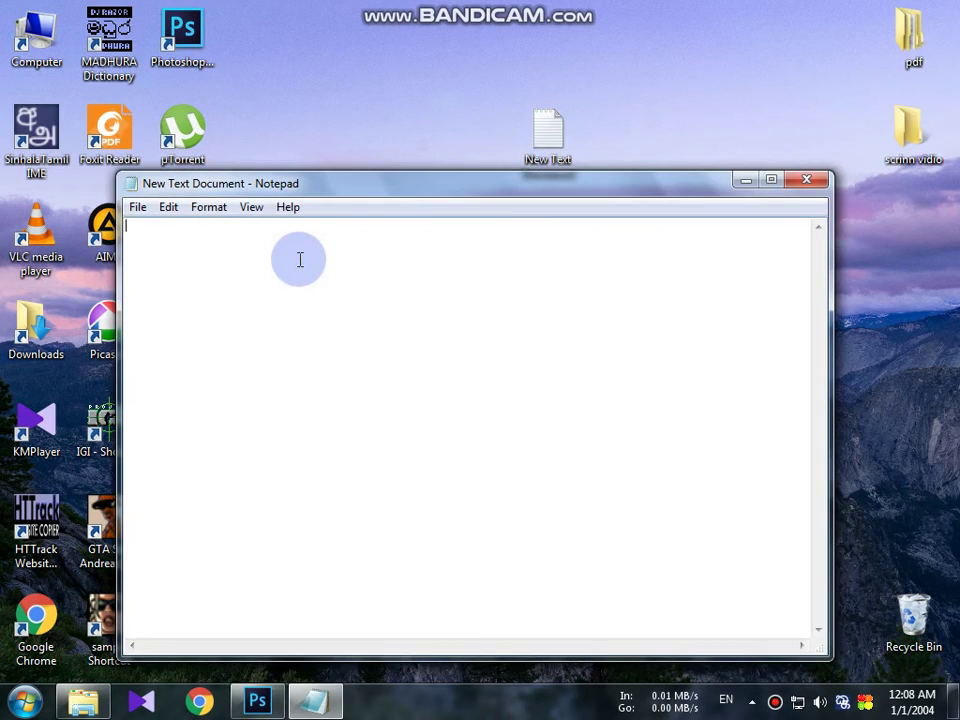
text(press the delete)
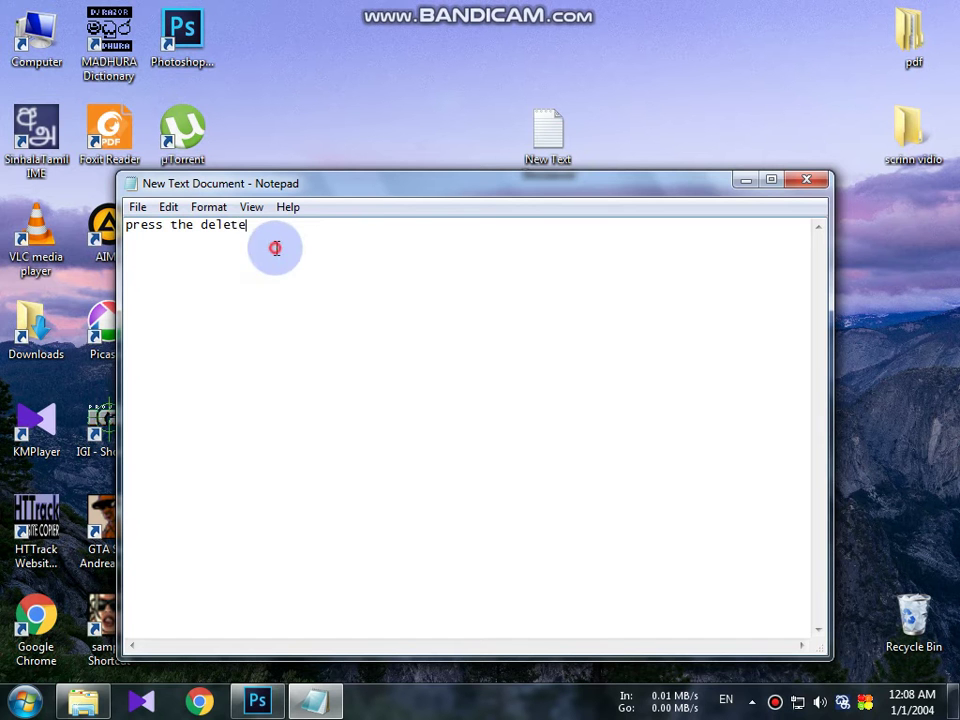
key(ctrl+a)
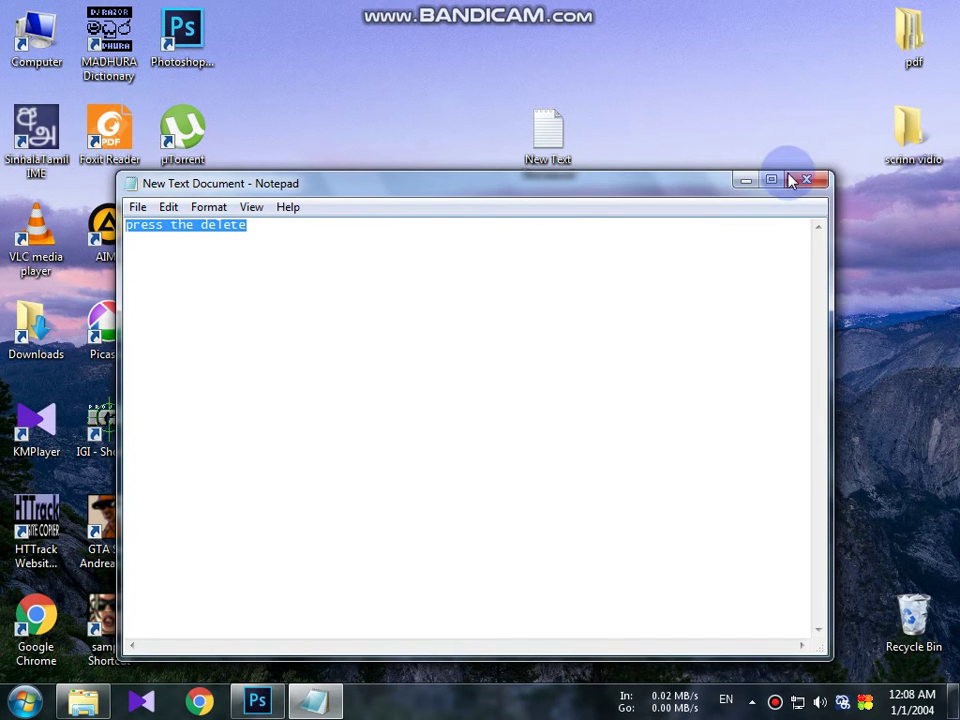
click(806, 180)
click(512, 376)
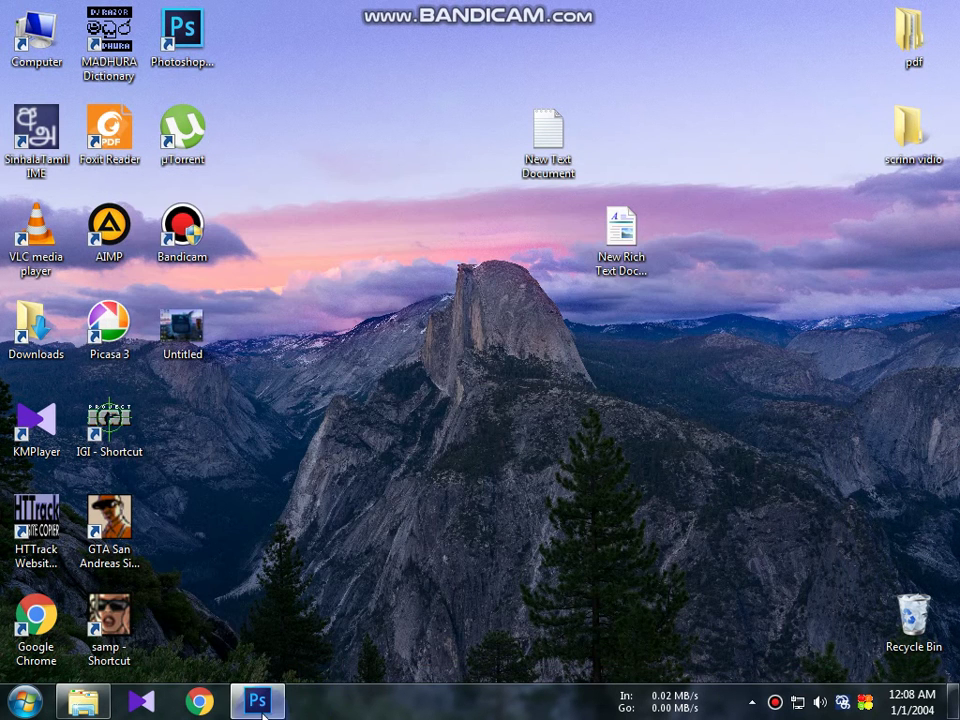
key(alt+Tab)
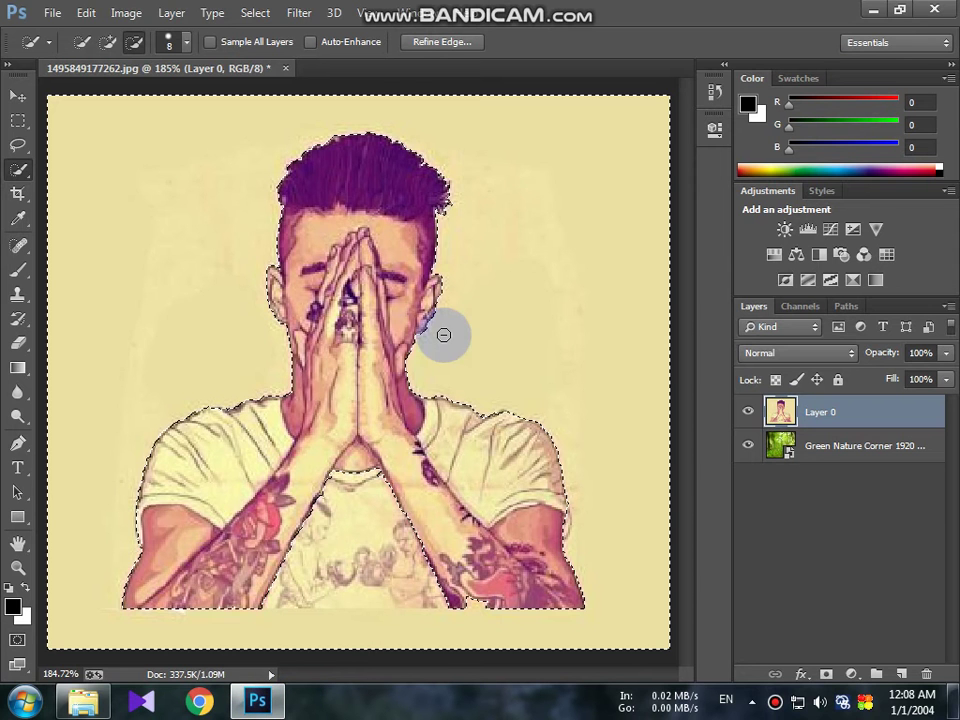
Delete the beige background, deselect, and toggle layer visibility to check the forest composite
key(Delete)
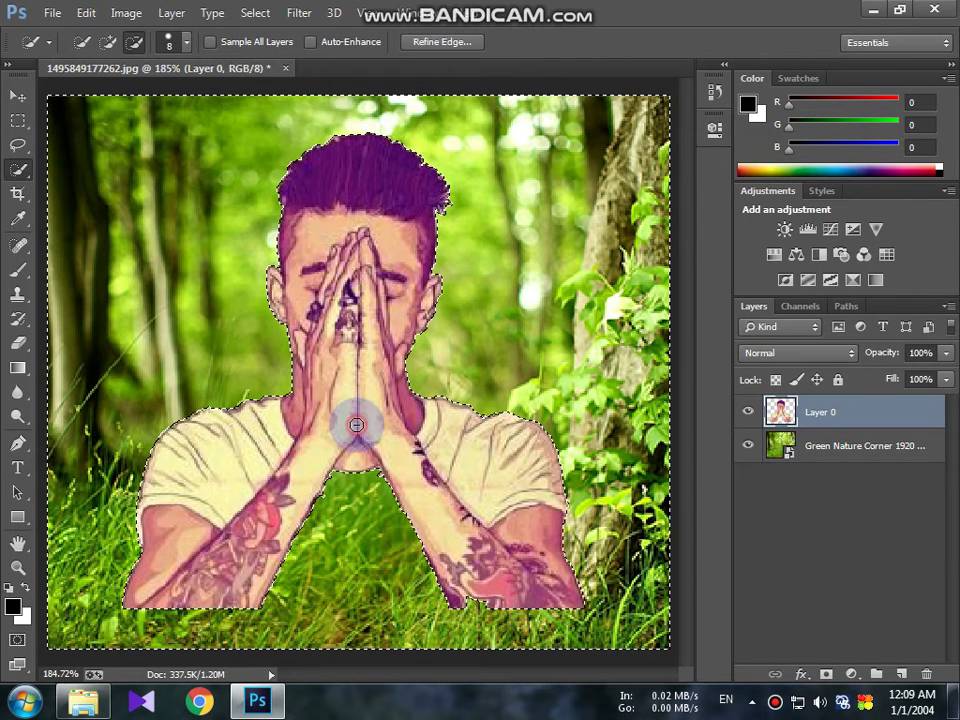
key(ctrl+d)
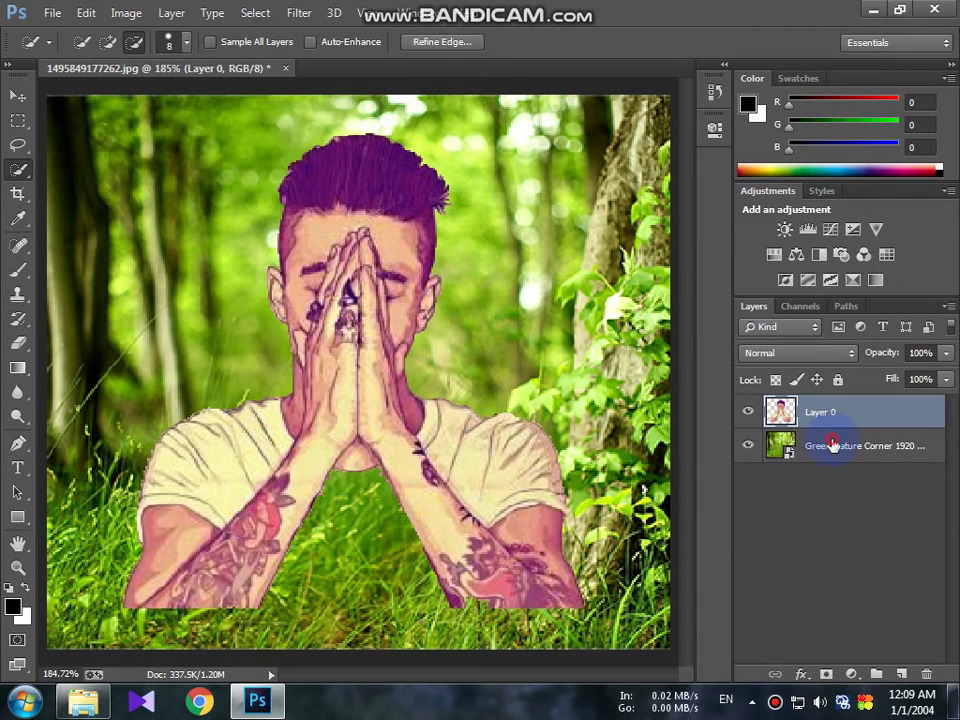
click(764, 443)
click(749, 444)
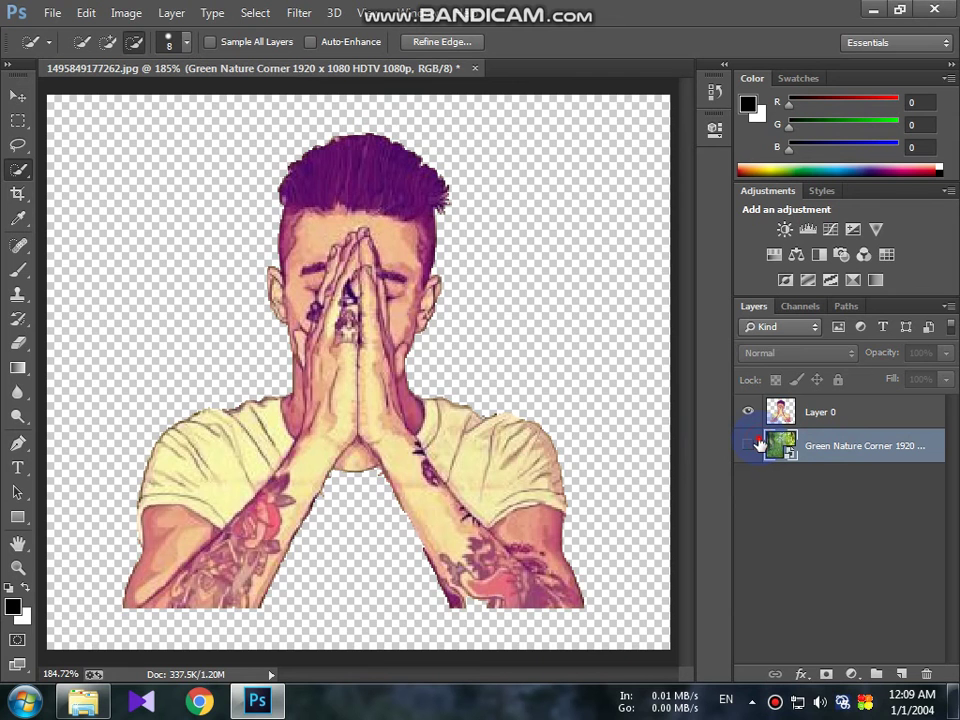
click(754, 443)
click(752, 411)
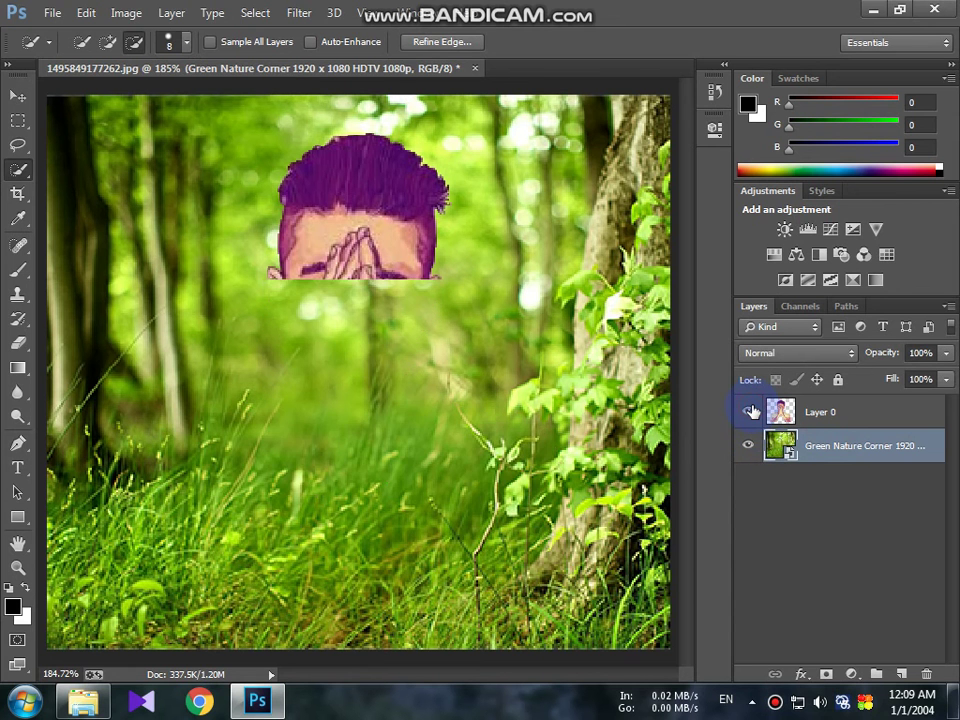
click(830, 569)
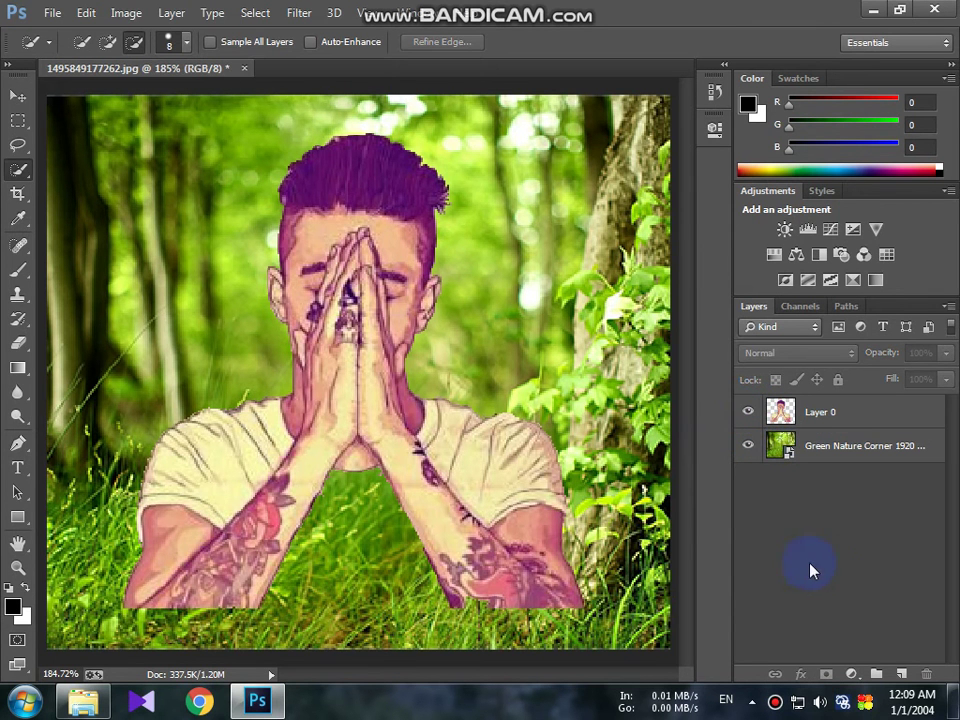
click(866, 14)
Add a fourth list item to the WordPad notes, close WordPad, and restore Photoshop
double_click(636, 203)
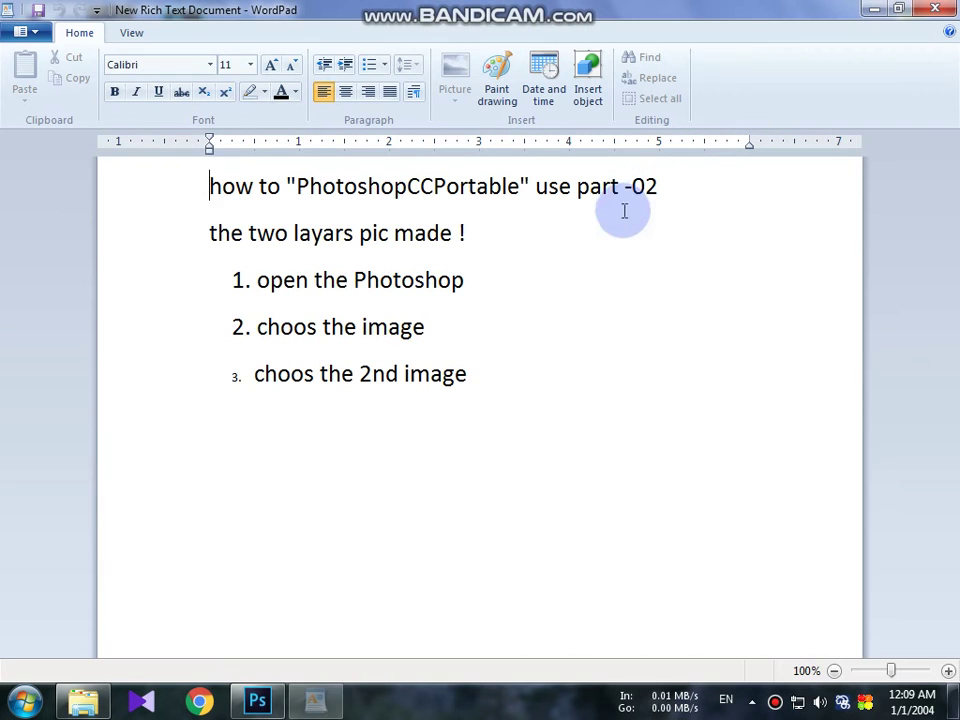
click(543, 381)
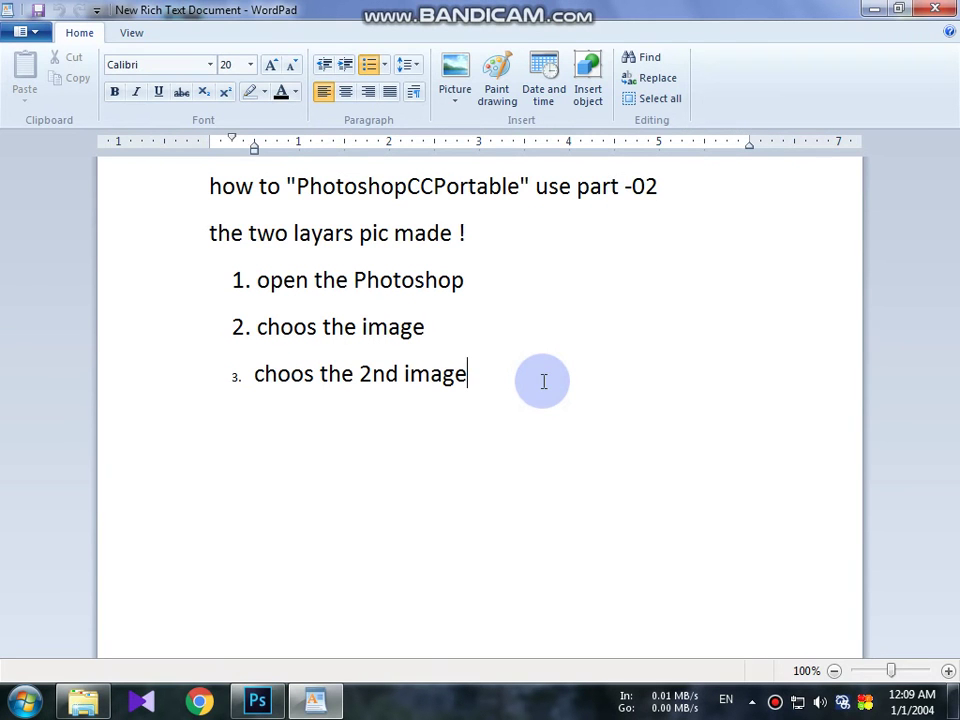
key(Return)
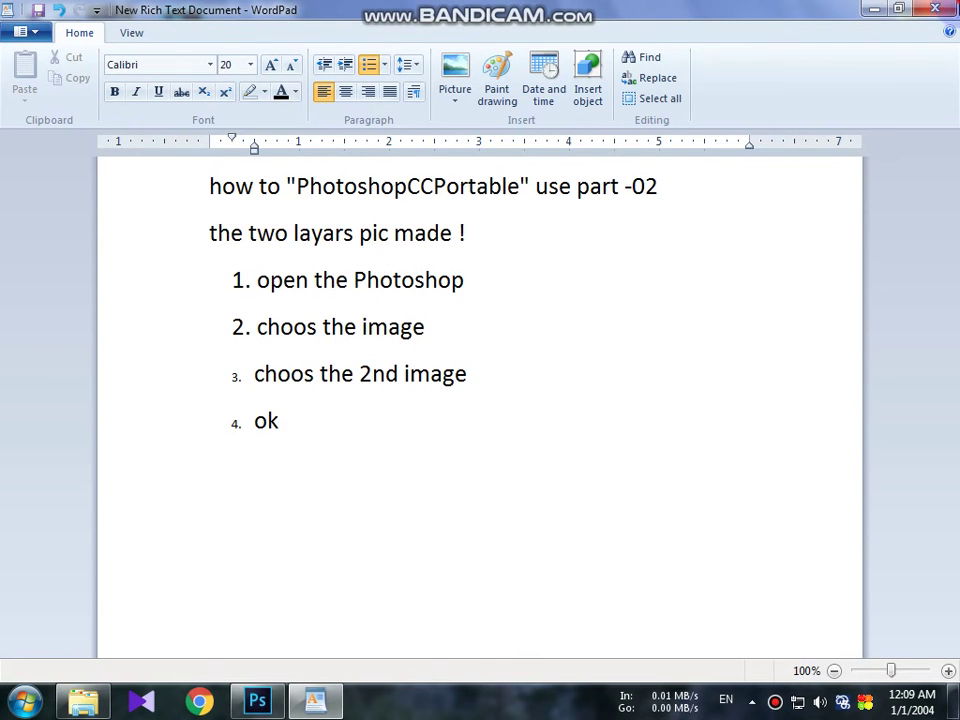
click(935, 8)
click(420, 371)
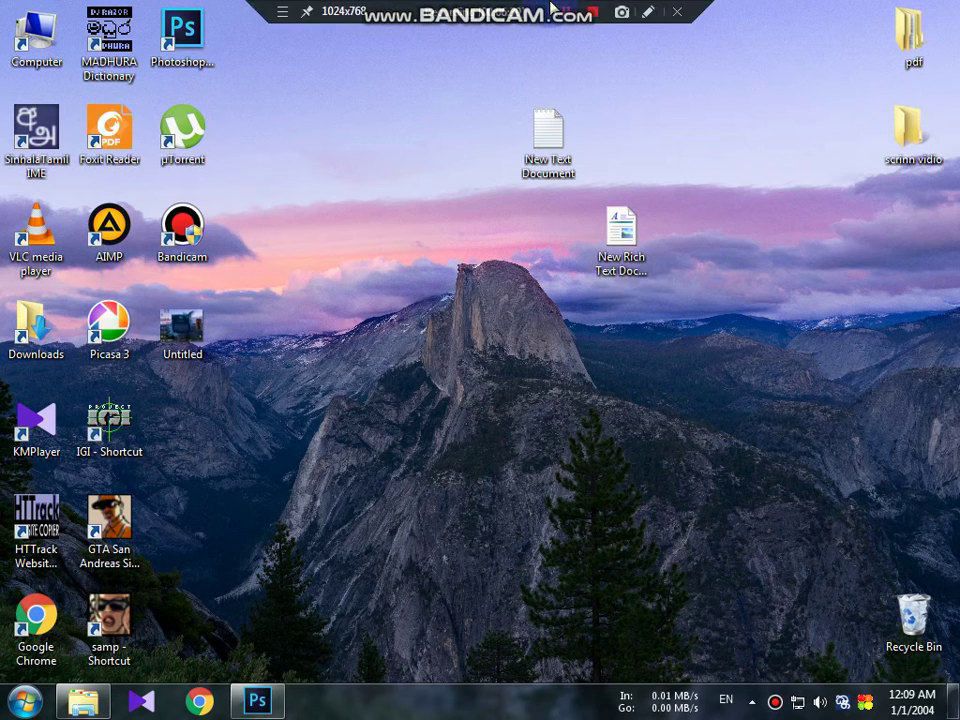
click(622, 9)
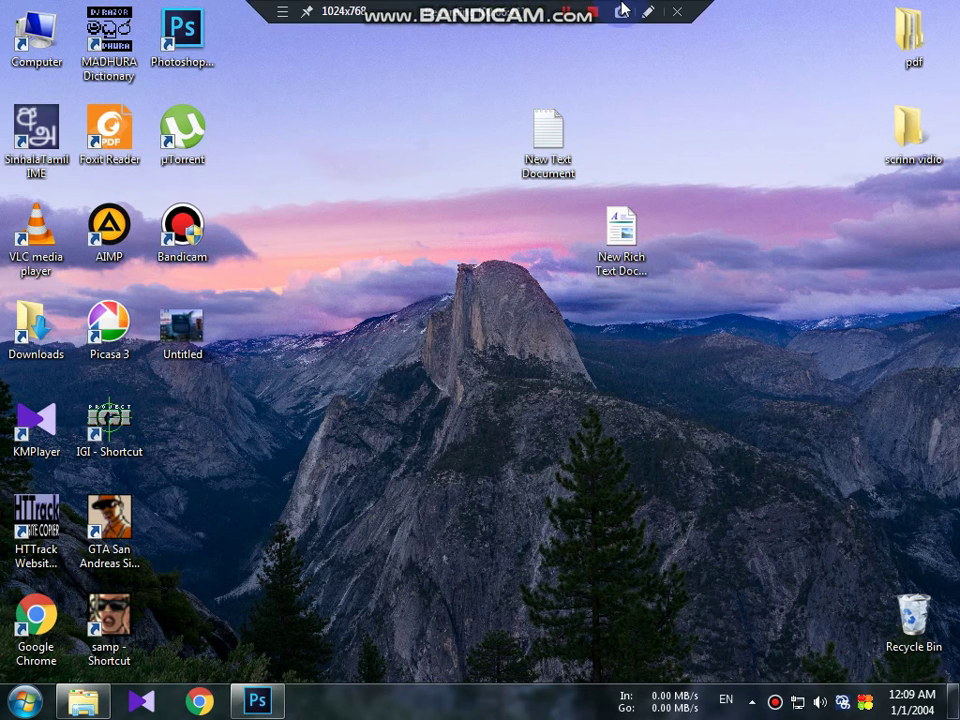
click(262, 700)
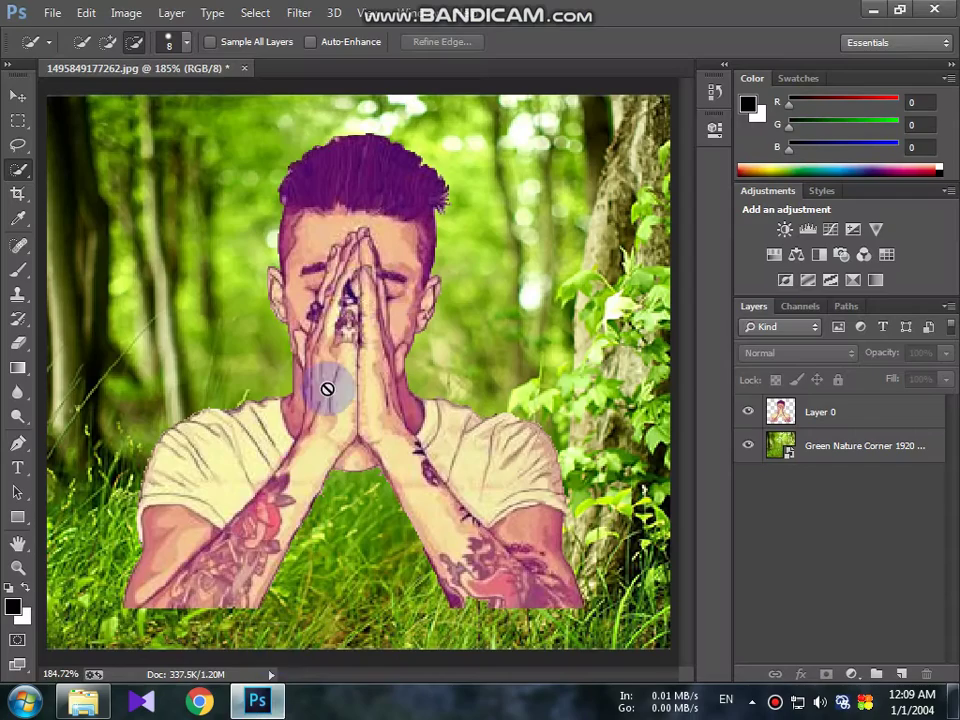
Replace 'ok' in step 4 of the notes with 'save to image' and save on close
click(886, 9)
double_click(621, 236)
drag(315, 418, 240, 421)
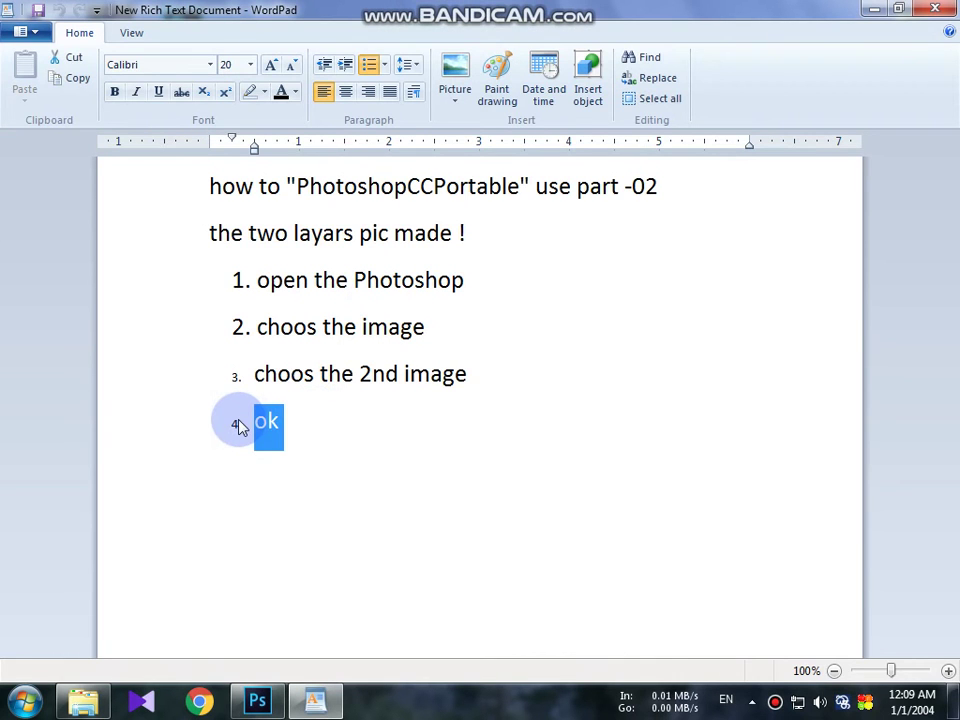
text(save image)
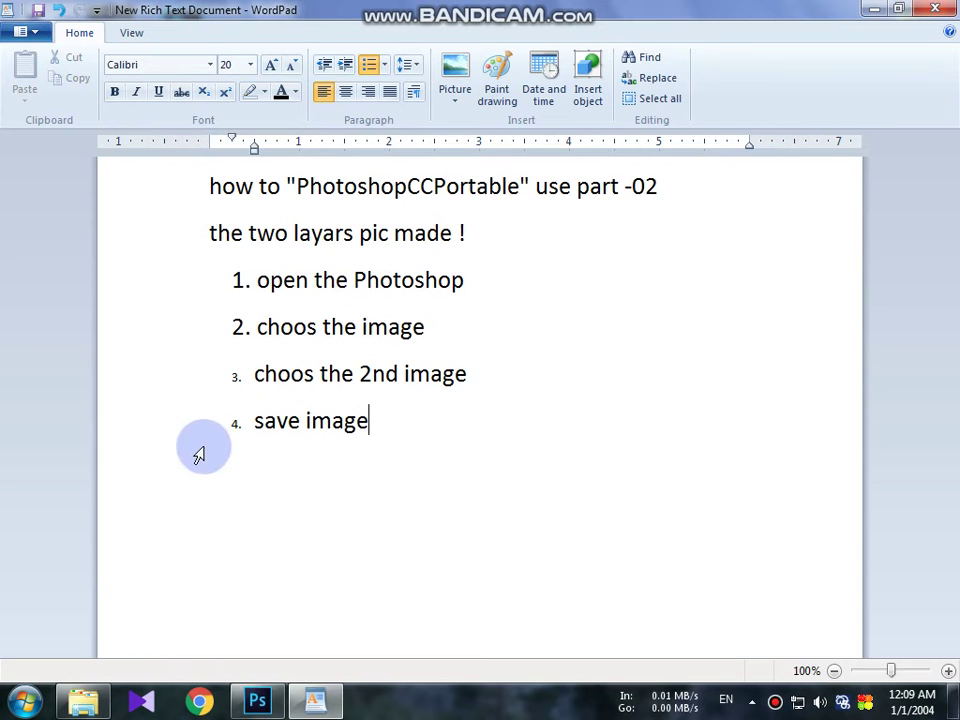
text(to)
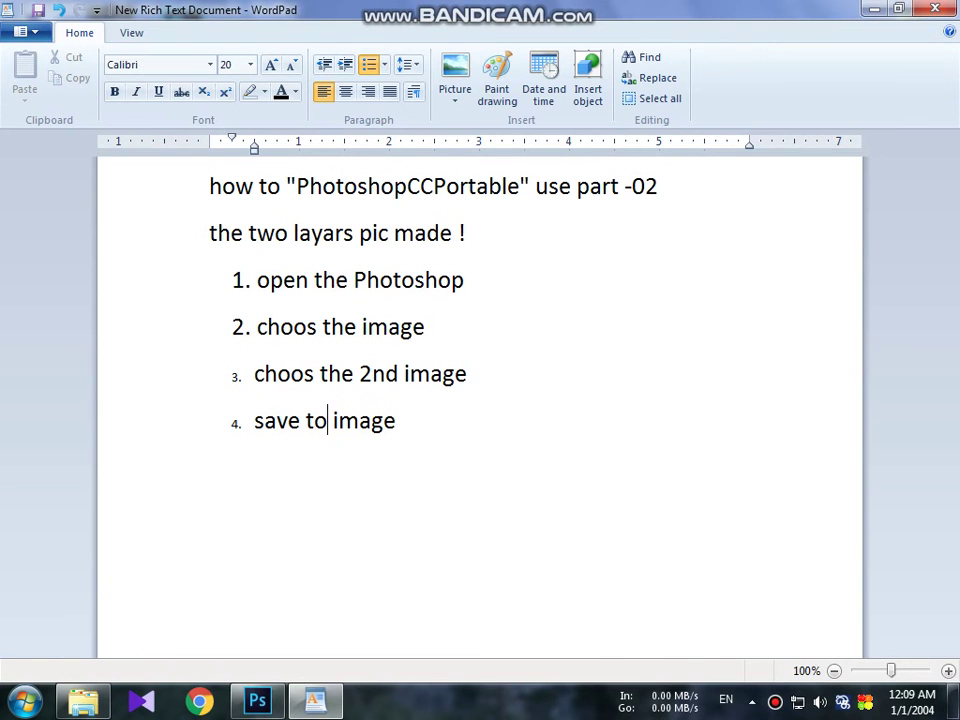
click(935, 9)
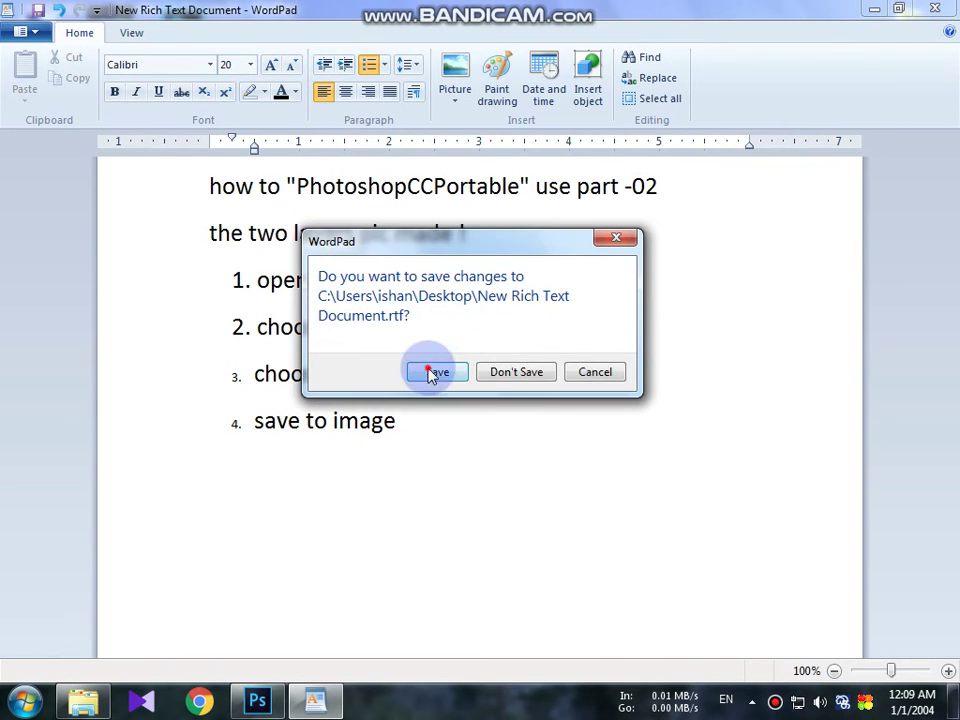
key(Return)
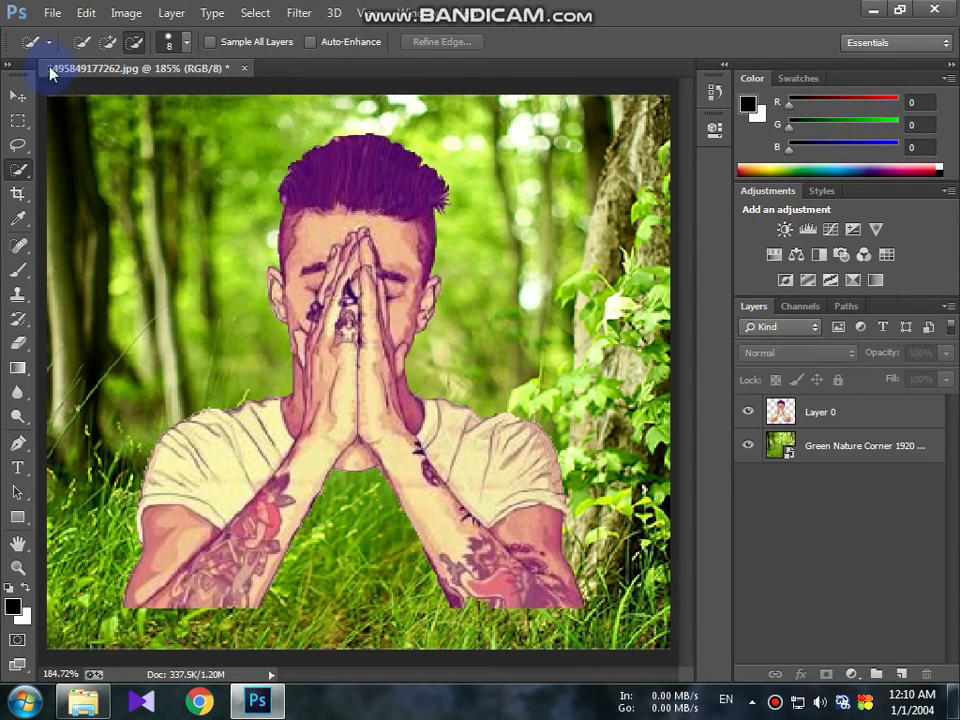
Start File > Save As with the Desktop as the save location
click(51, 14)
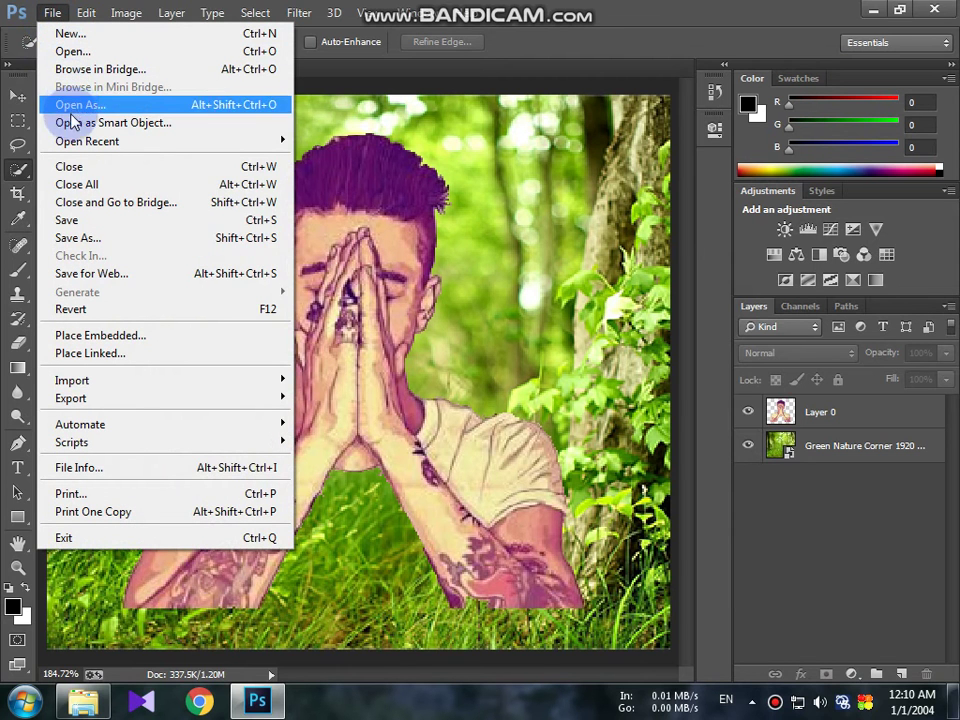
click(91, 225)
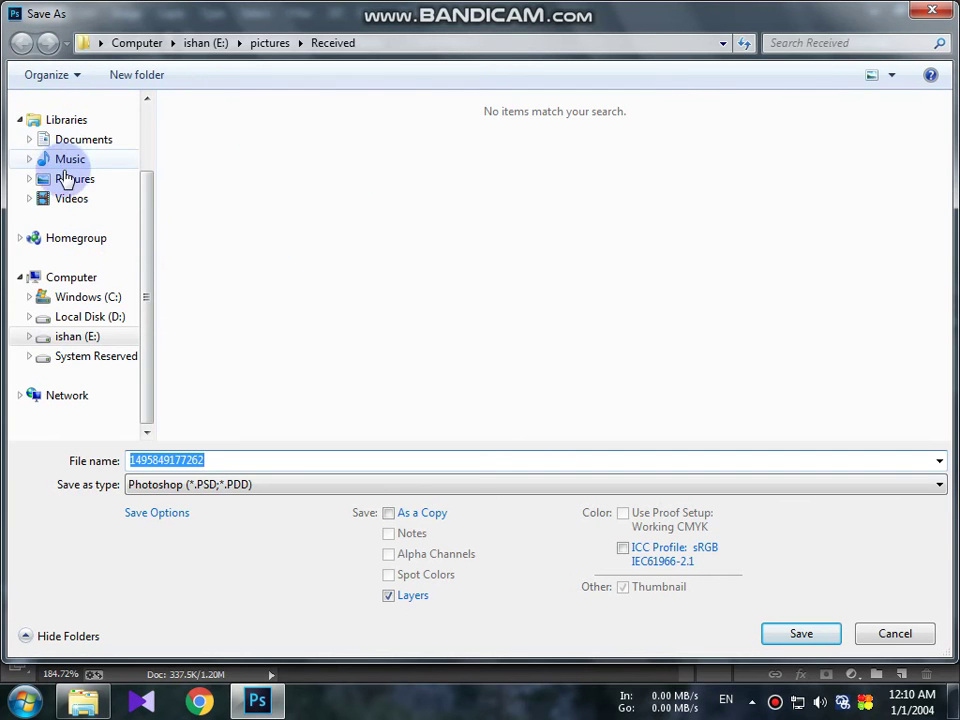
click(75, 103)
click(101, 45)
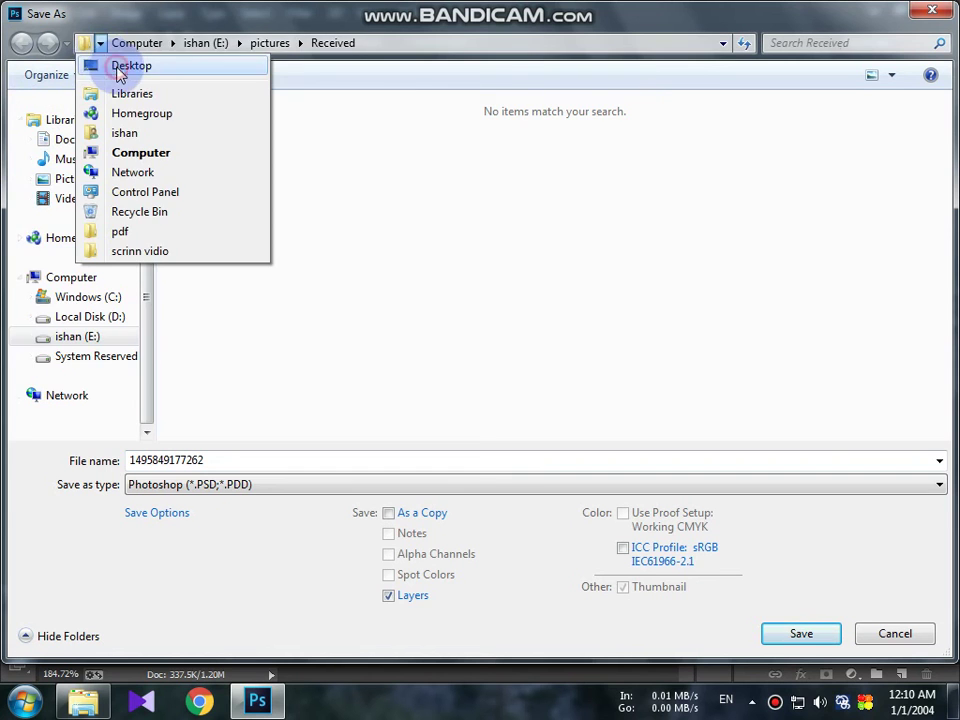
click(118, 66)
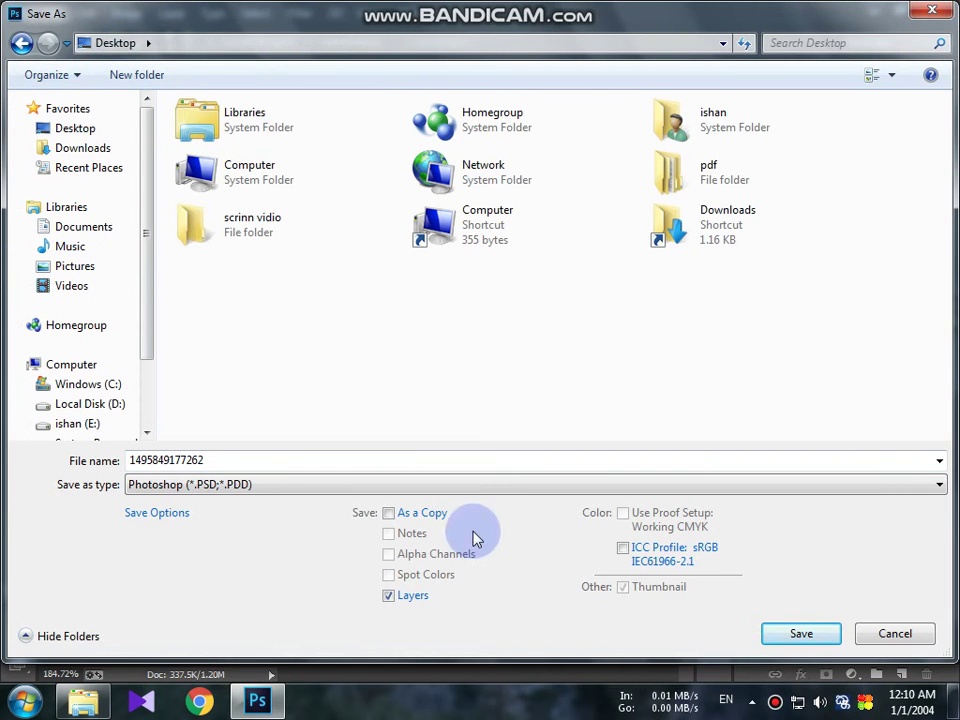
Set Save as type to JPEG, after briefly picking JPEG 2000
click(358, 490)
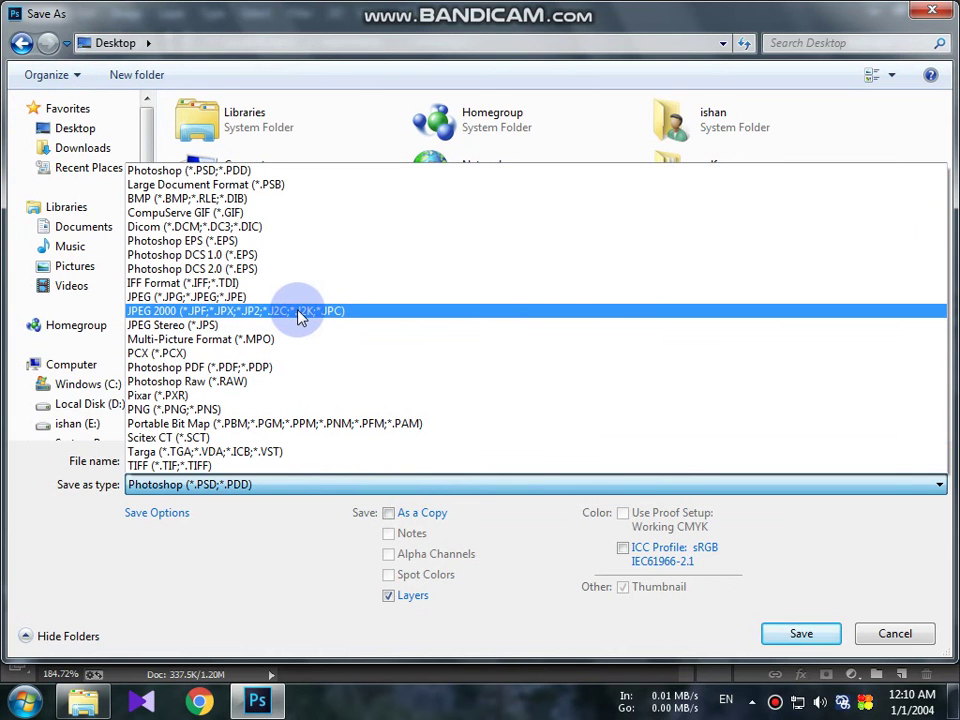
click(614, 9)
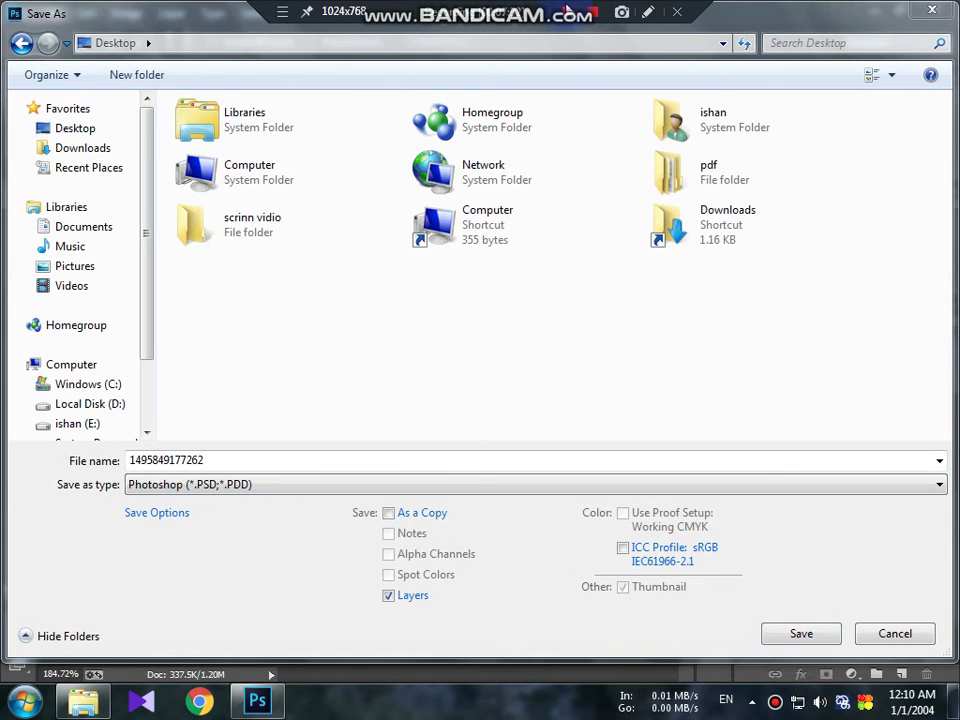
click(648, 12)
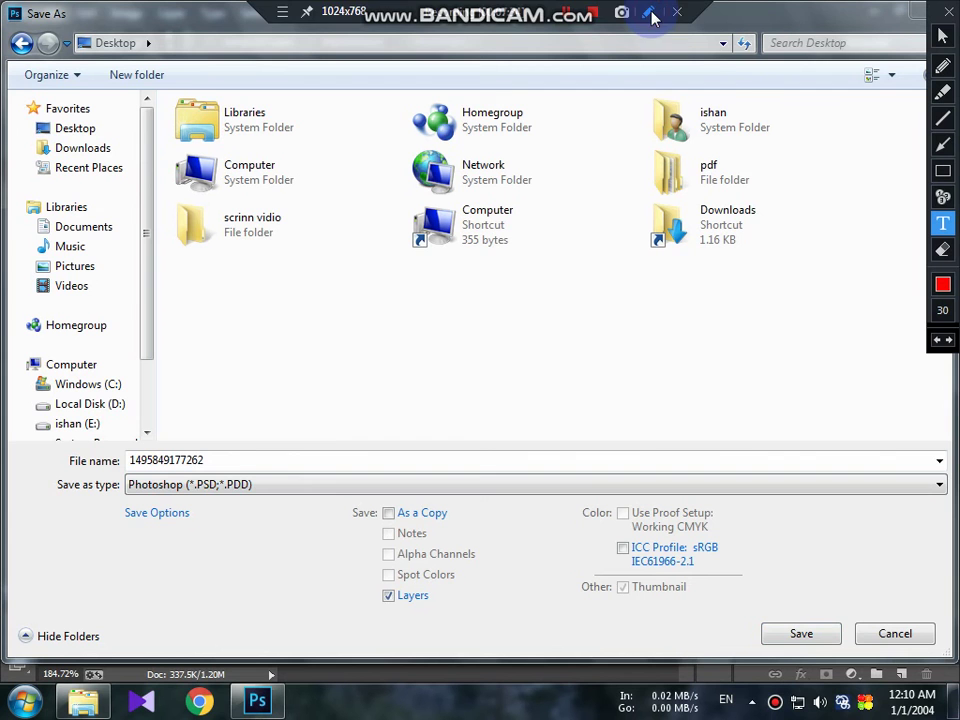
click(215, 481)
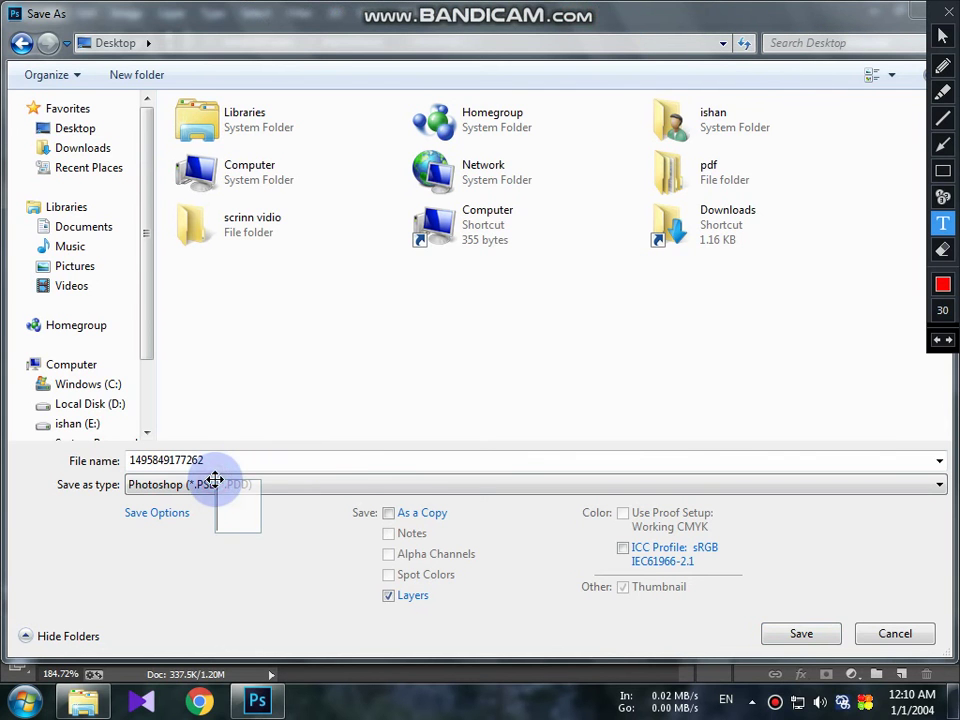
click(942, 36)
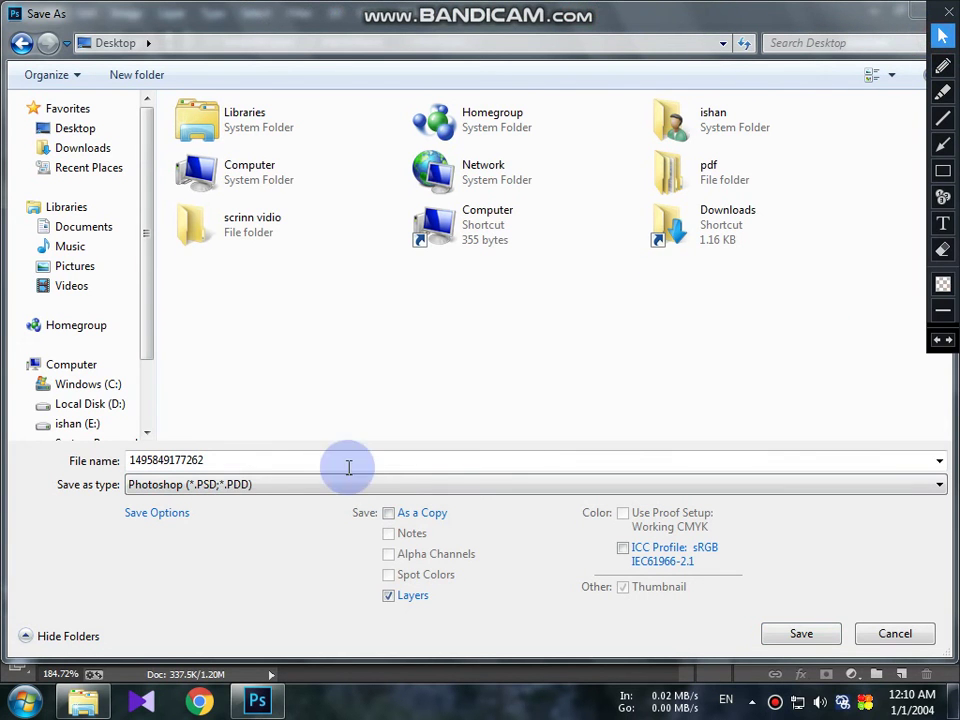
click(243, 488)
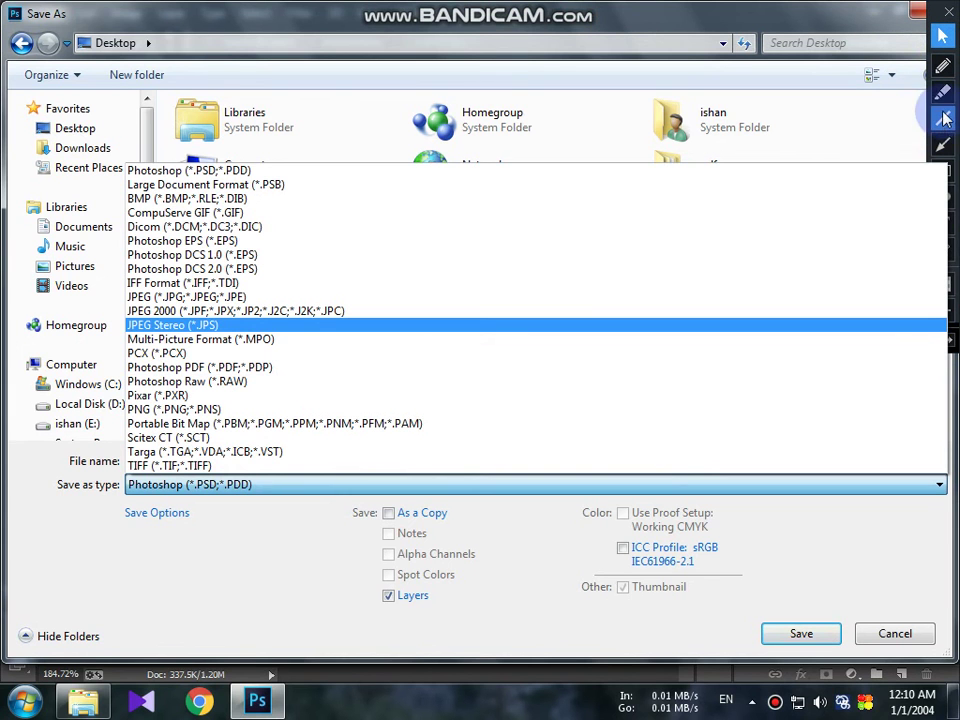
click(950, 220)
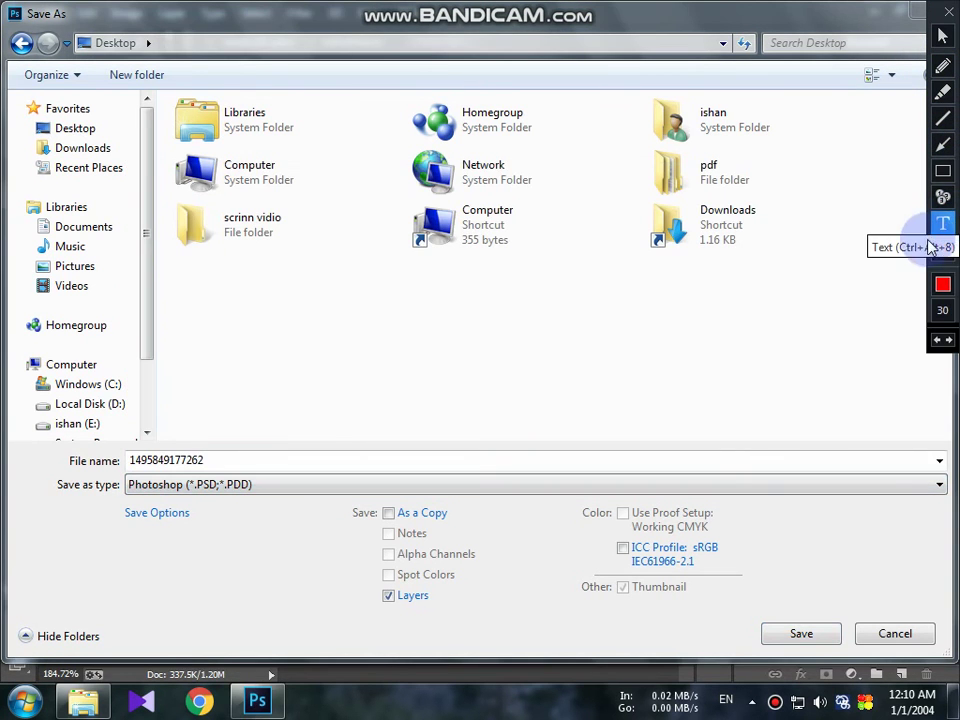
click(942, 144)
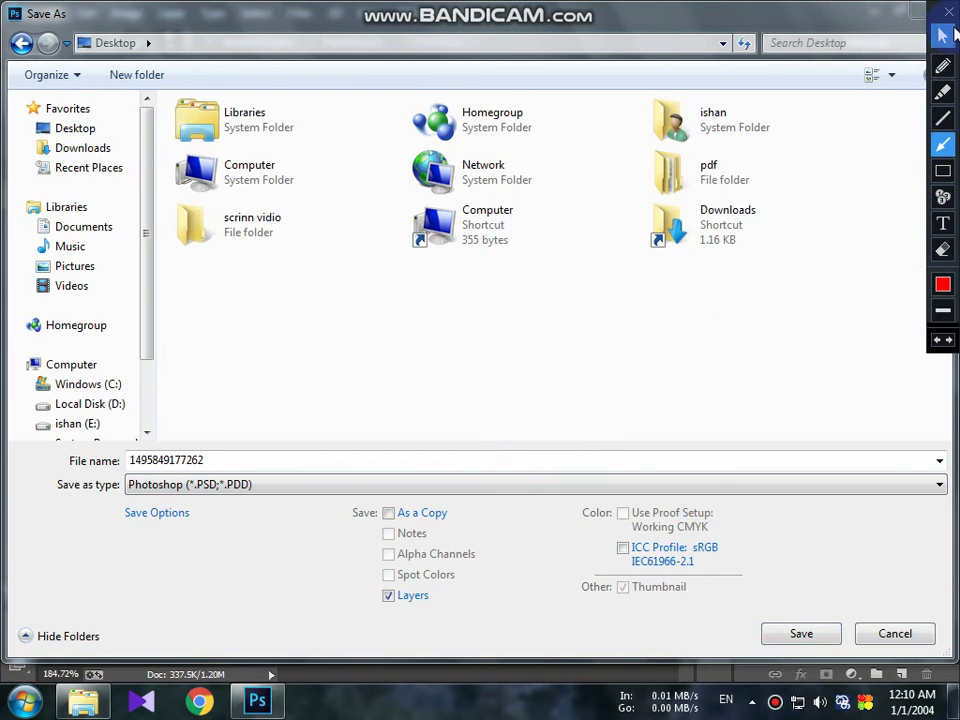
click(225, 484)
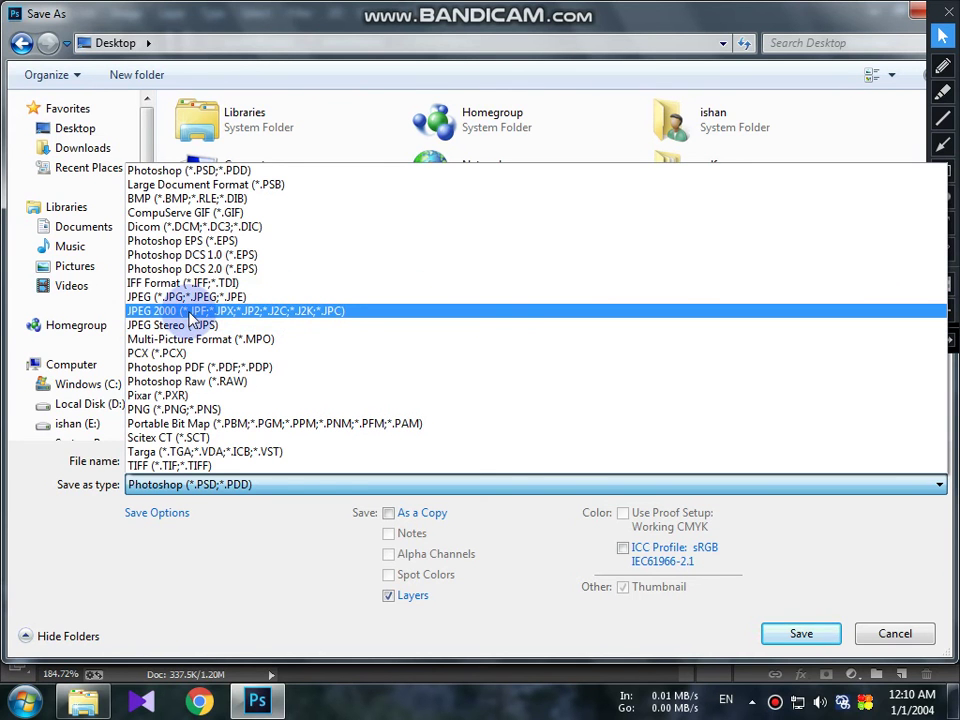
click(190, 318)
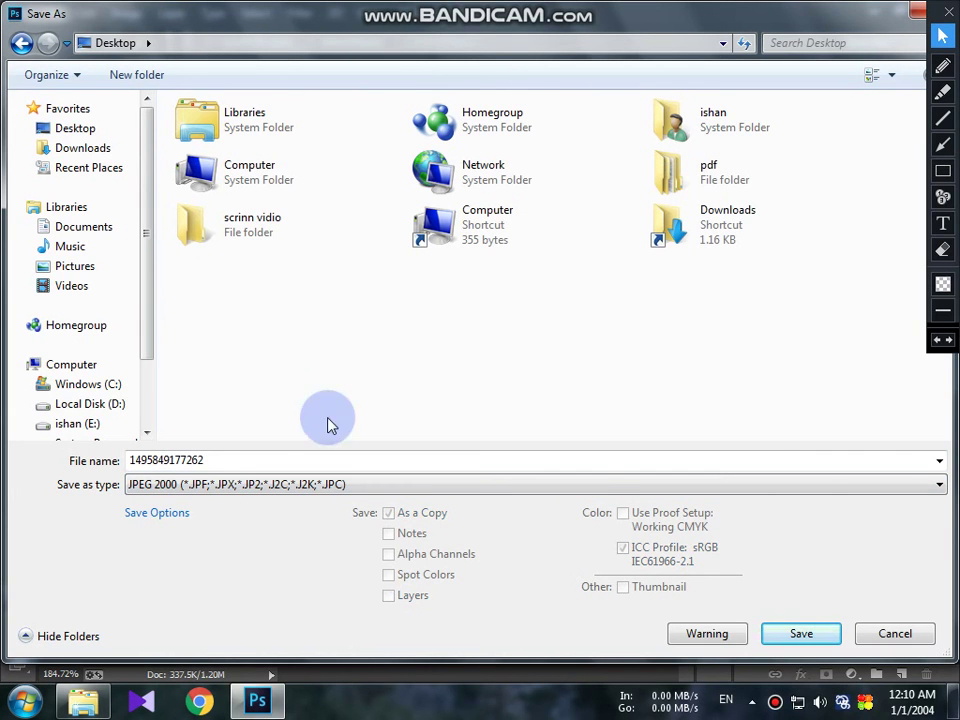
click(332, 485)
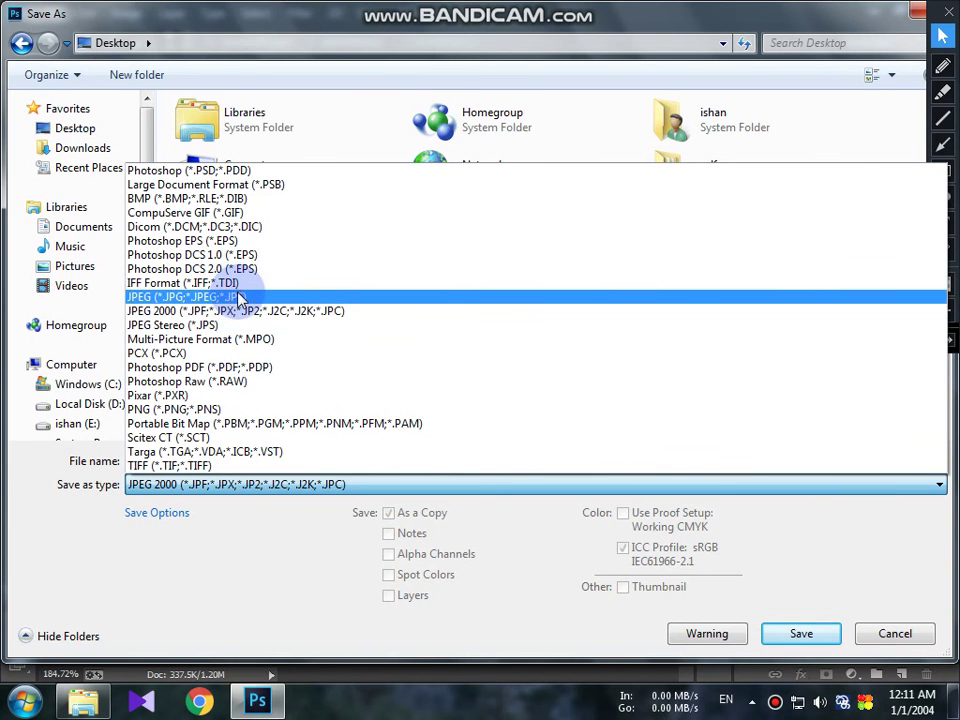
click(238, 297)
Save as JPEG and lower the JPEG Options quality to 4 (Low), about 53.7K
click(792, 636)
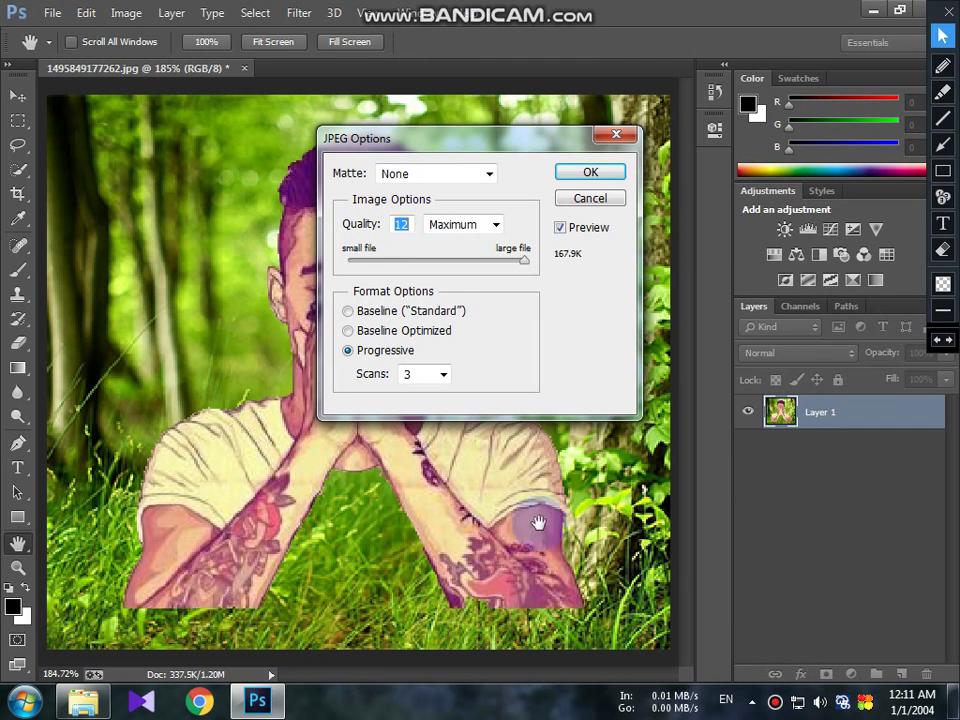
mouse_move(458, 263)
mouse_down()
mouse_move(414, 270)
mouse_move(409, 262)
mouse_up()
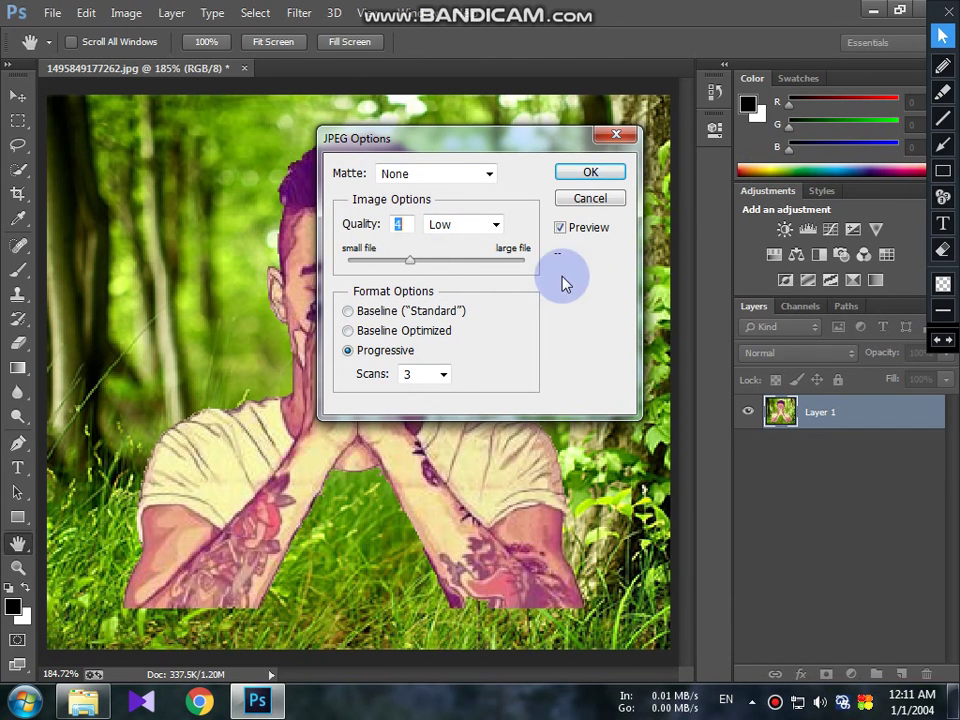
click(942, 170)
drag(594, 265, 566, 250)
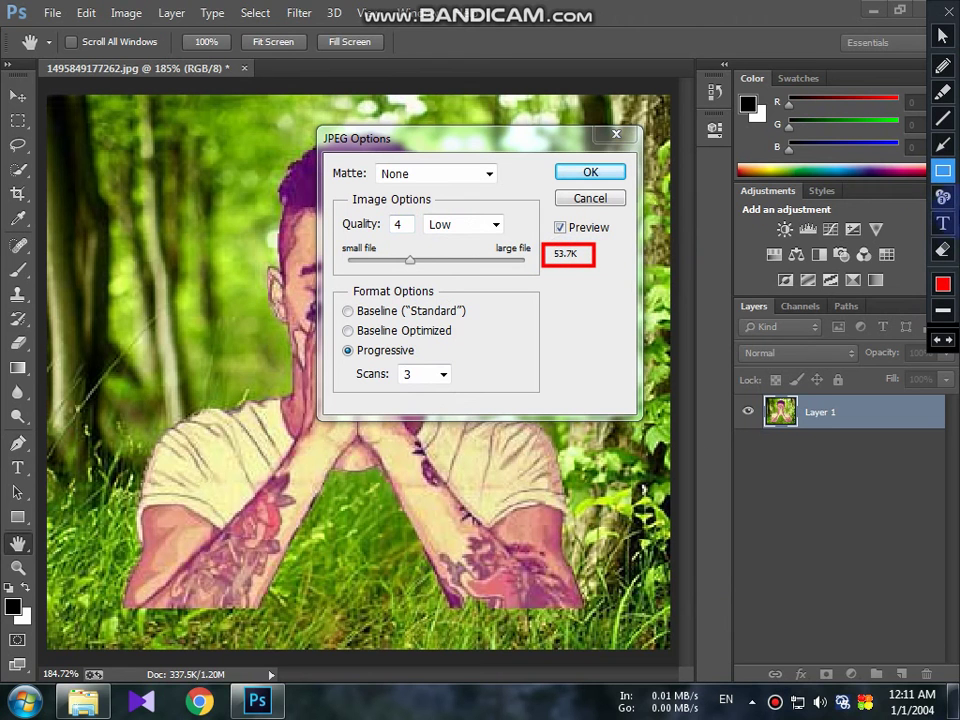
Switch to another window and type 'image quality'
click(942, 146)
drag(790, 531, 612, 288)
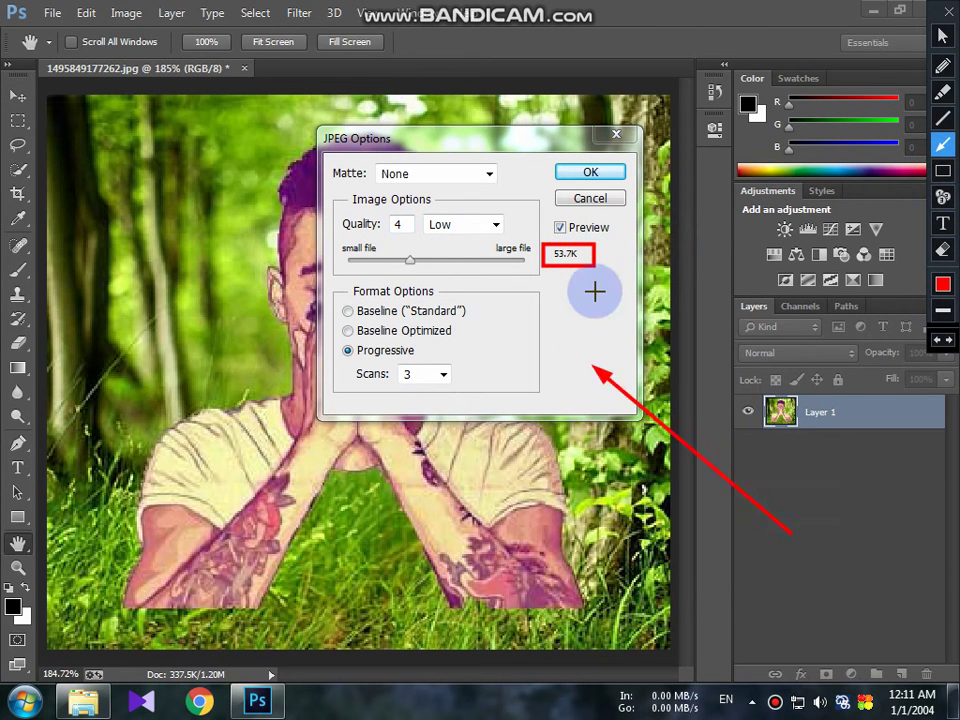
click(942, 224)
click(580, 397)
click(487, 493)
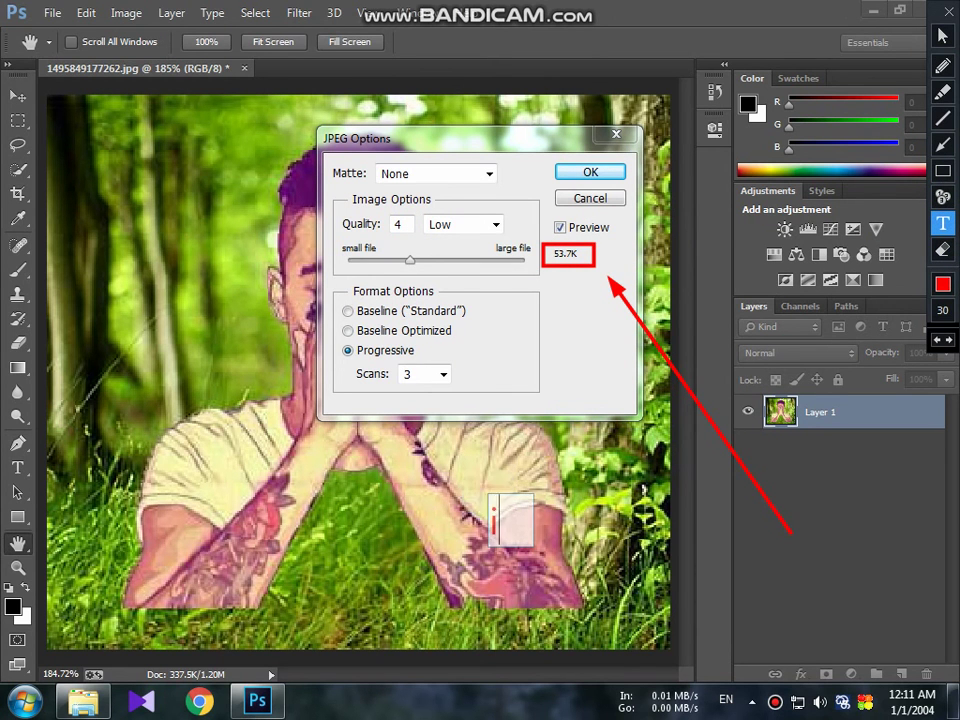
text(image )
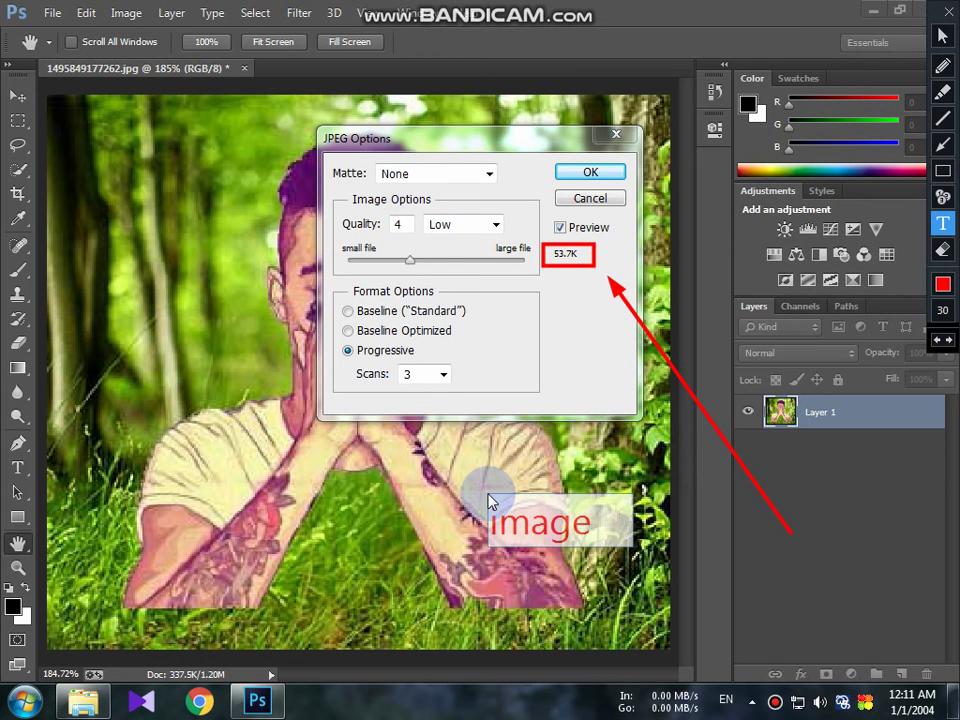
text(q)
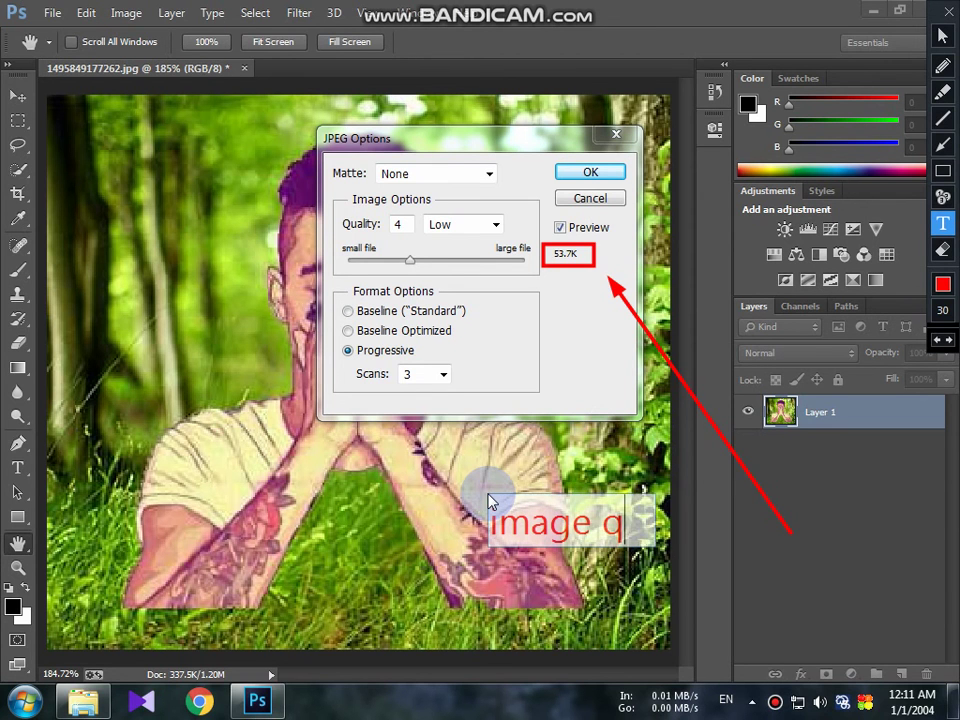
text(uali)
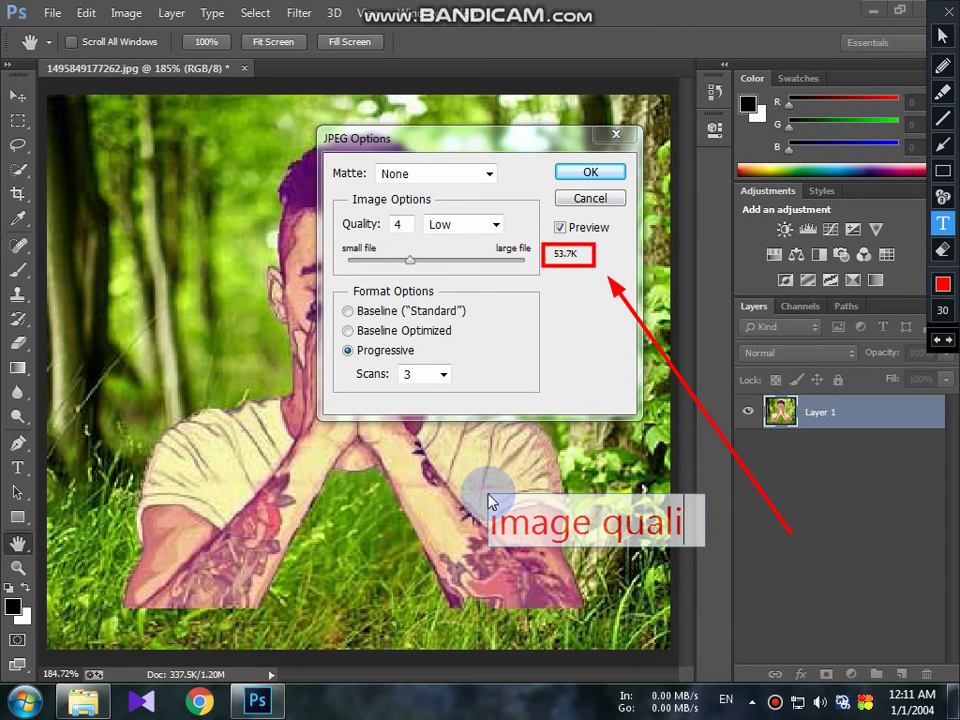
text(ty)
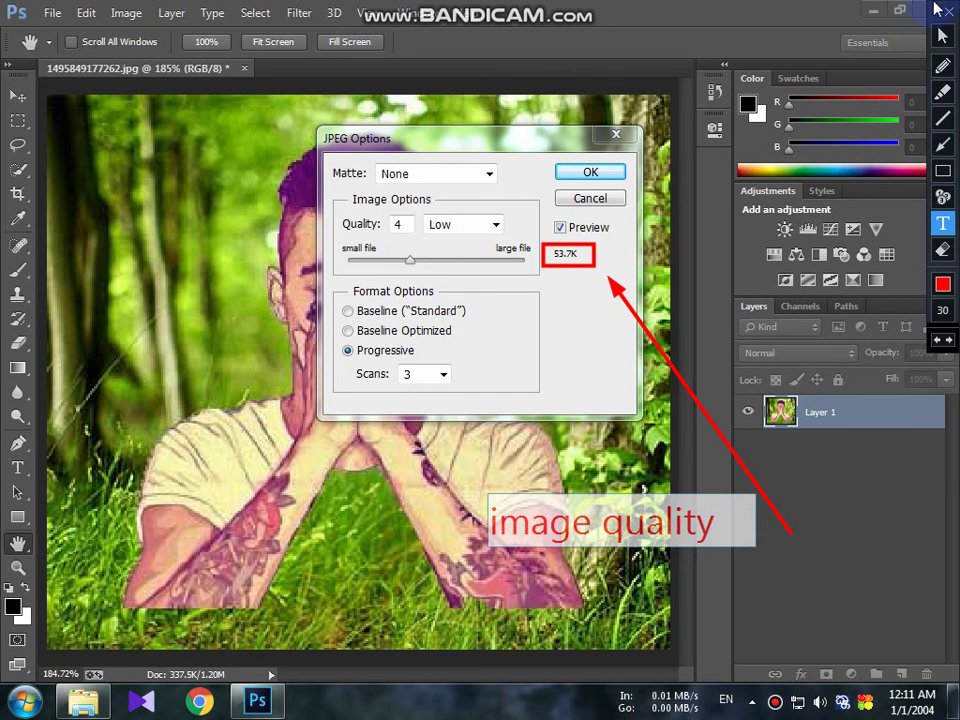
Raise the JPEG quality through 7 Medium to 12 Maximum, about 167.9K
click(948, 12)
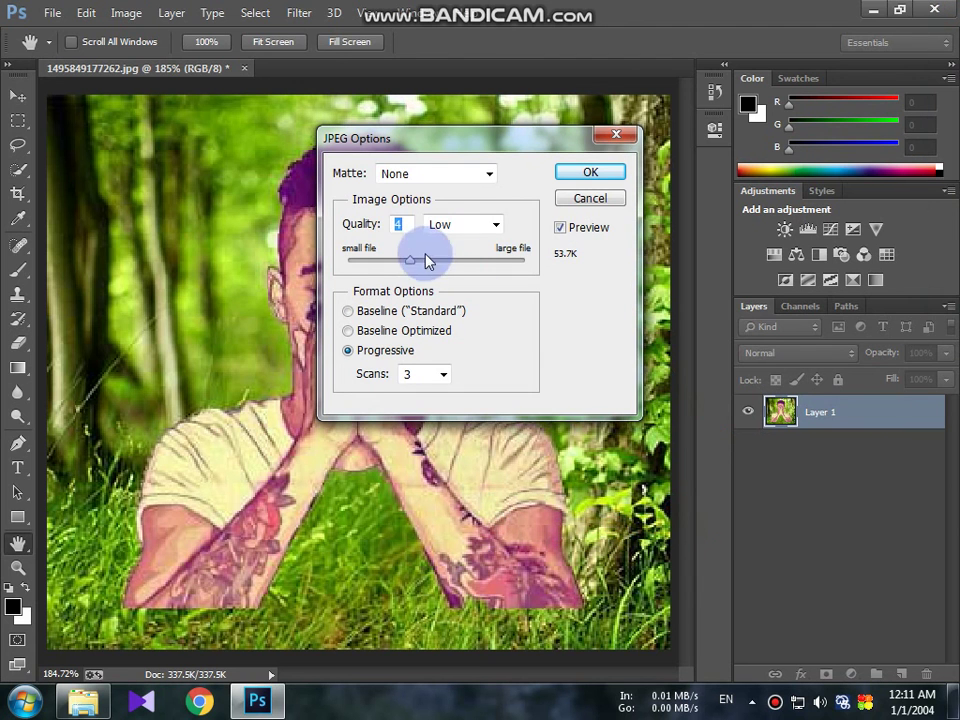
drag(412, 258, 455, 259)
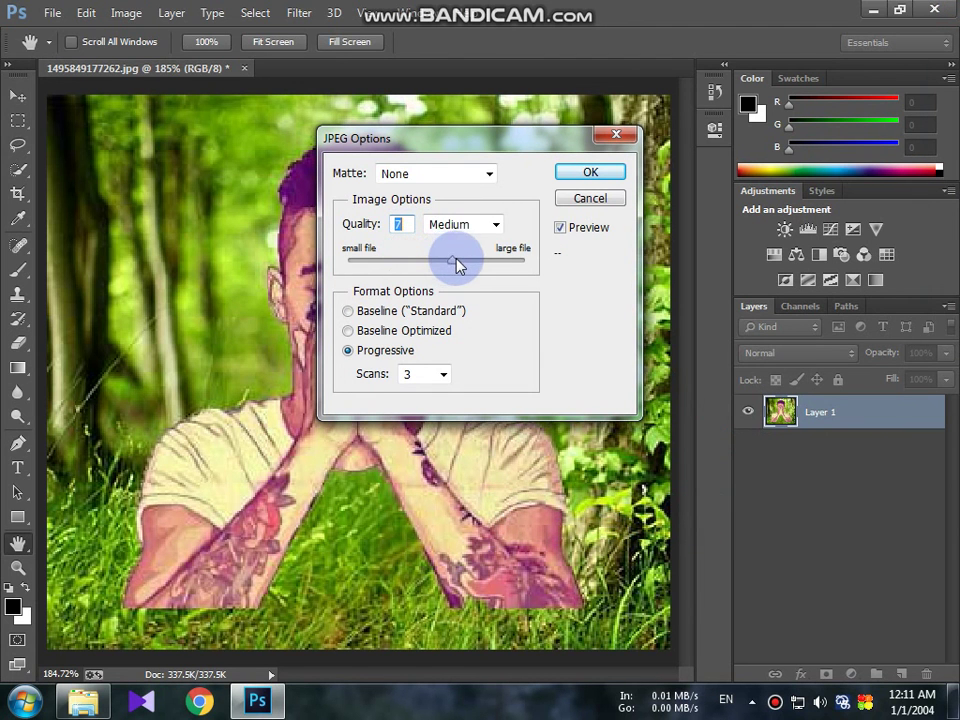
drag(525, 268, 561, 268)
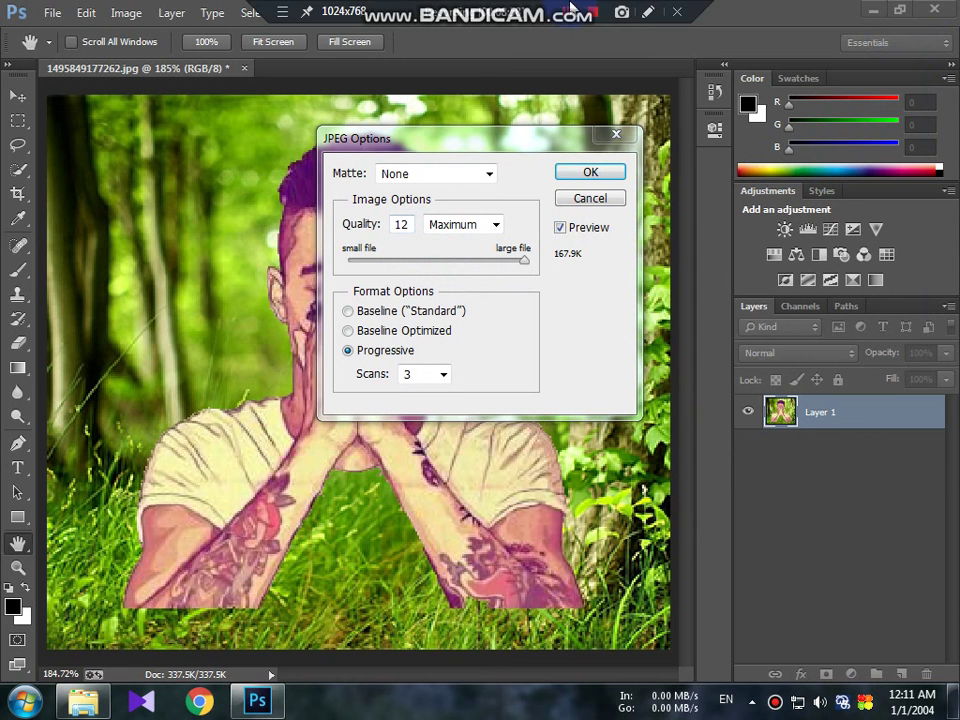
click(647, 12)
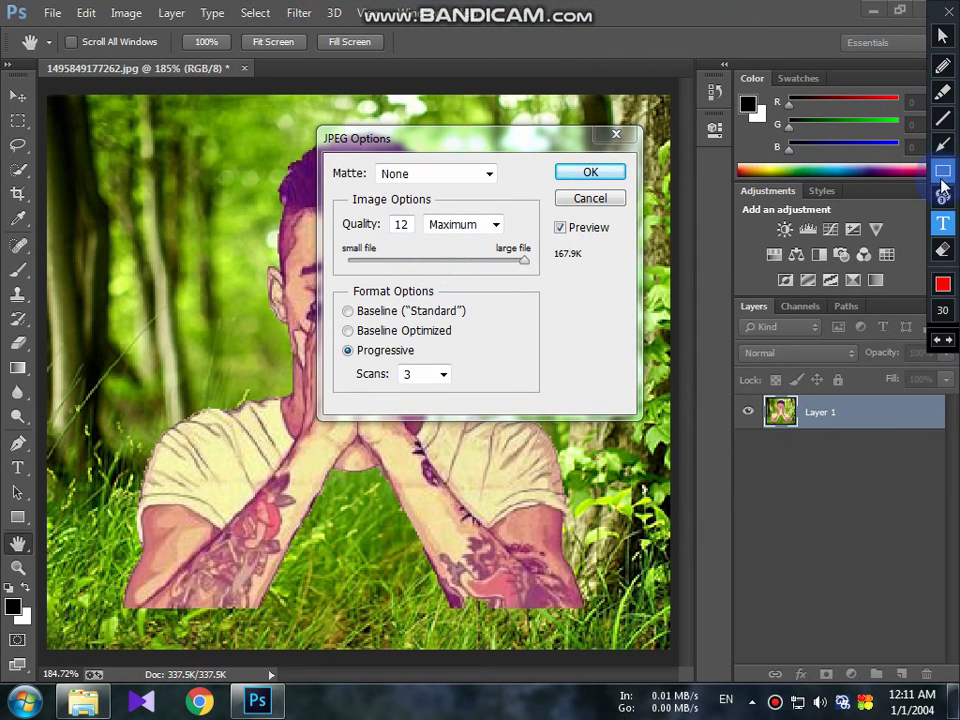
click(942, 170)
drag(548, 273, 605, 242)
click(942, 35)
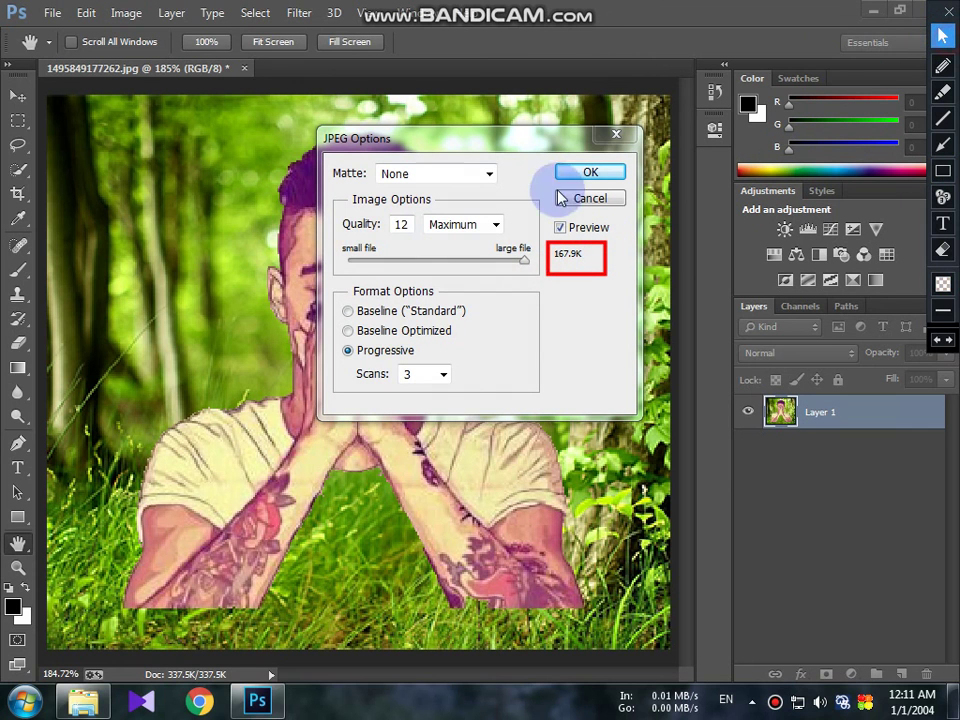
Compare file sizes at quality 1 and 9, then save at 12 Maximum
click(463, 268)
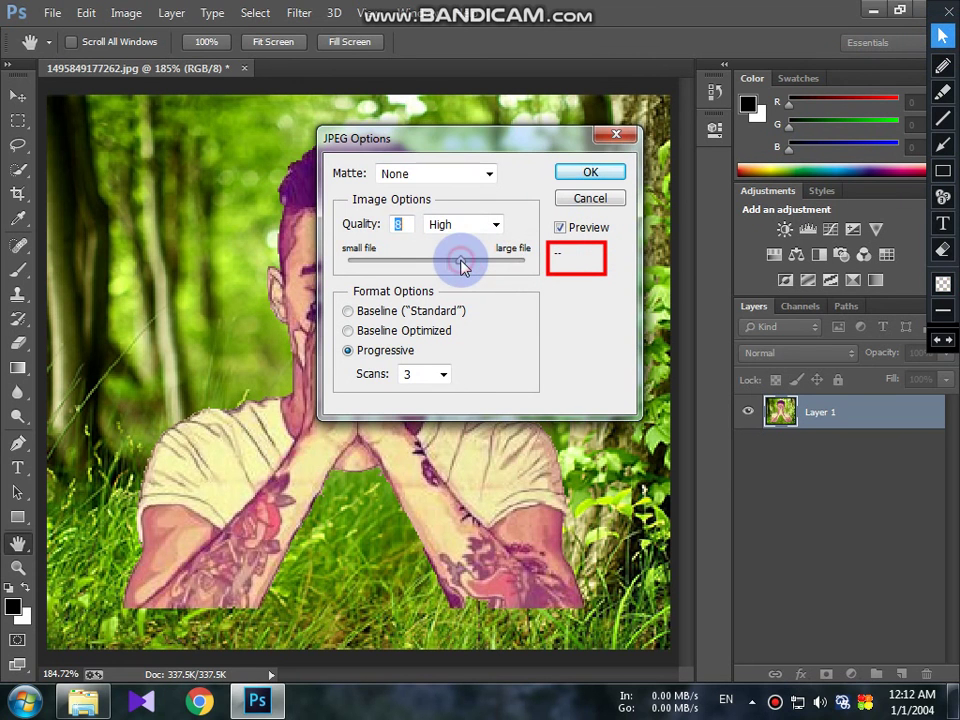
drag(460, 263, 370, 263)
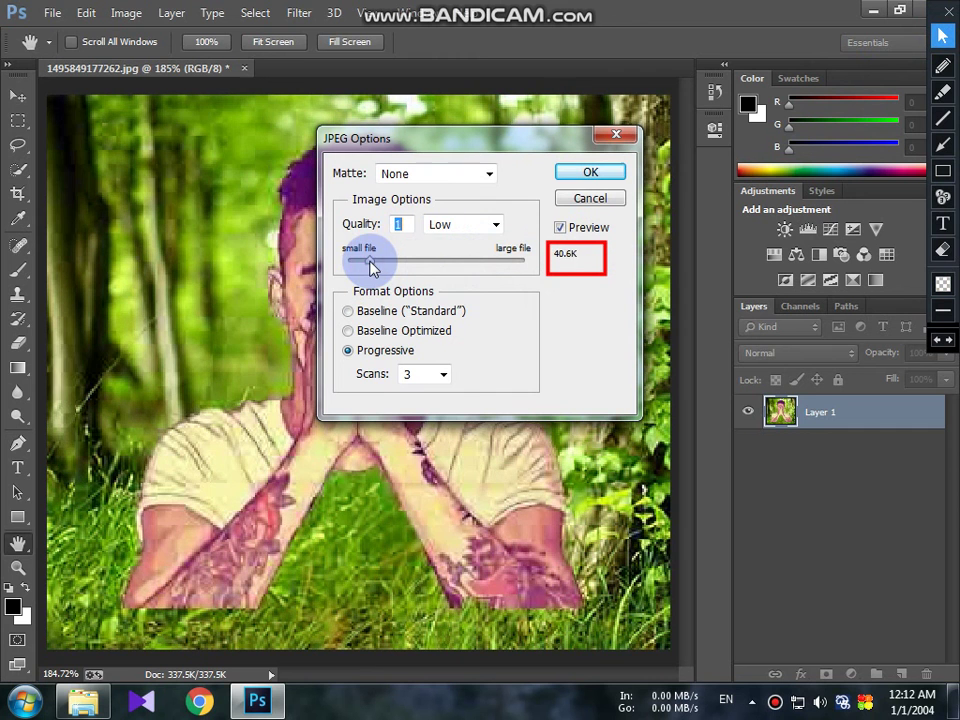
click(475, 262)
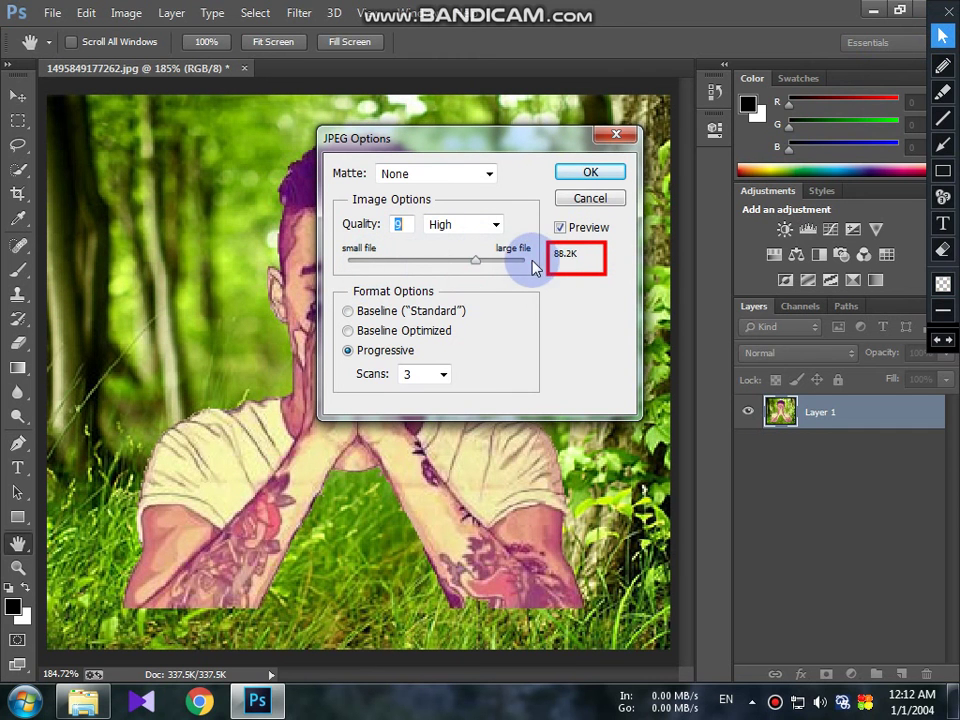
drag(517, 265, 543, 270)
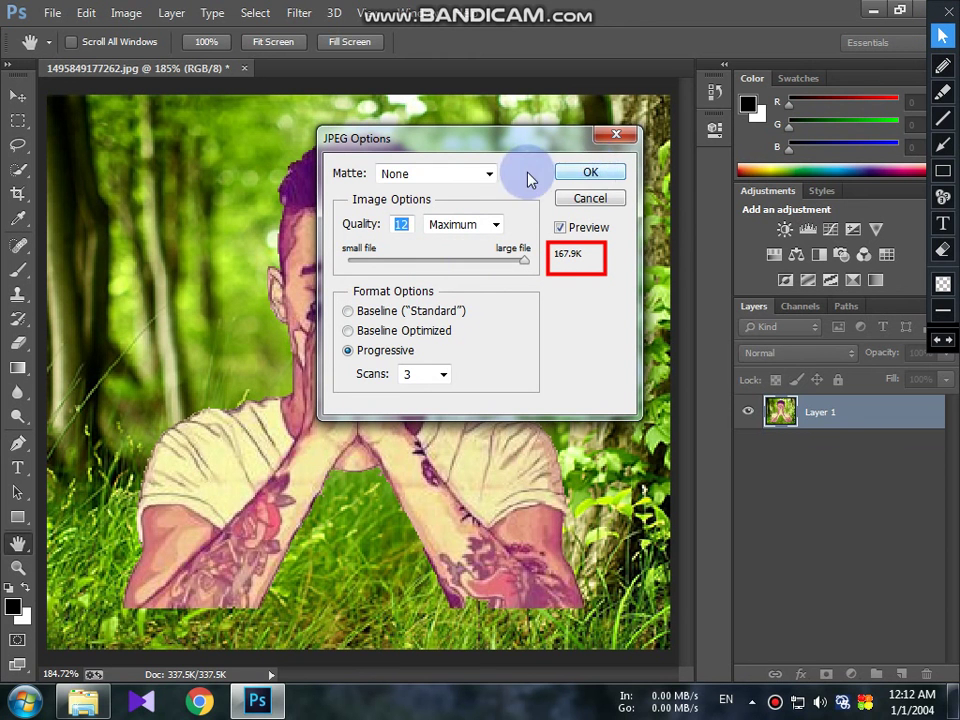
click(591, 175)
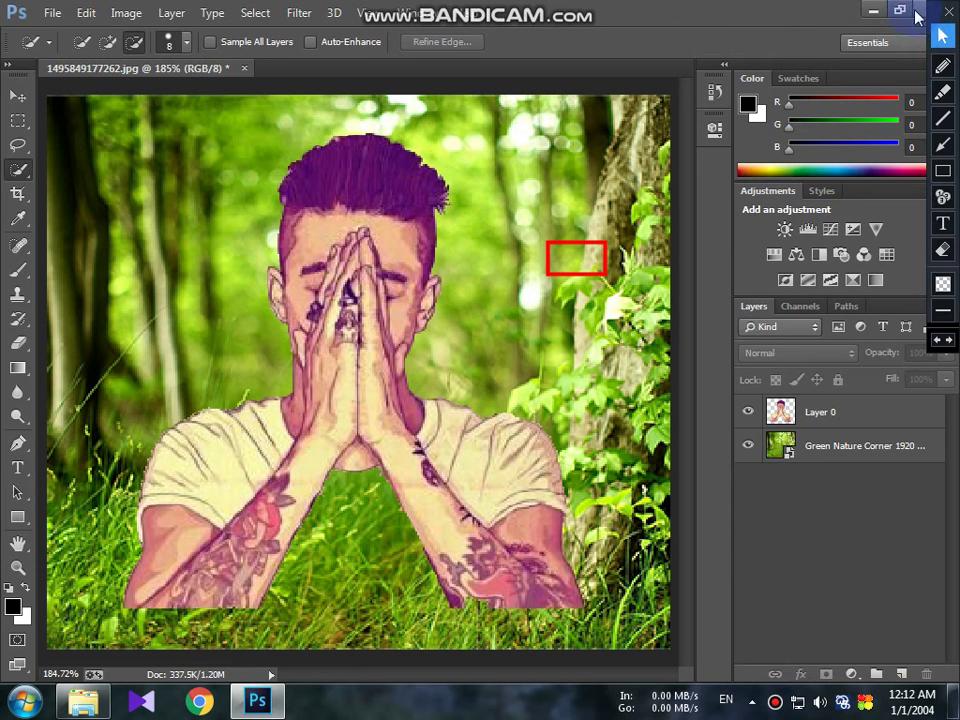
Quit Photoshop without saving changes to the layered composite document
click(918, 14)
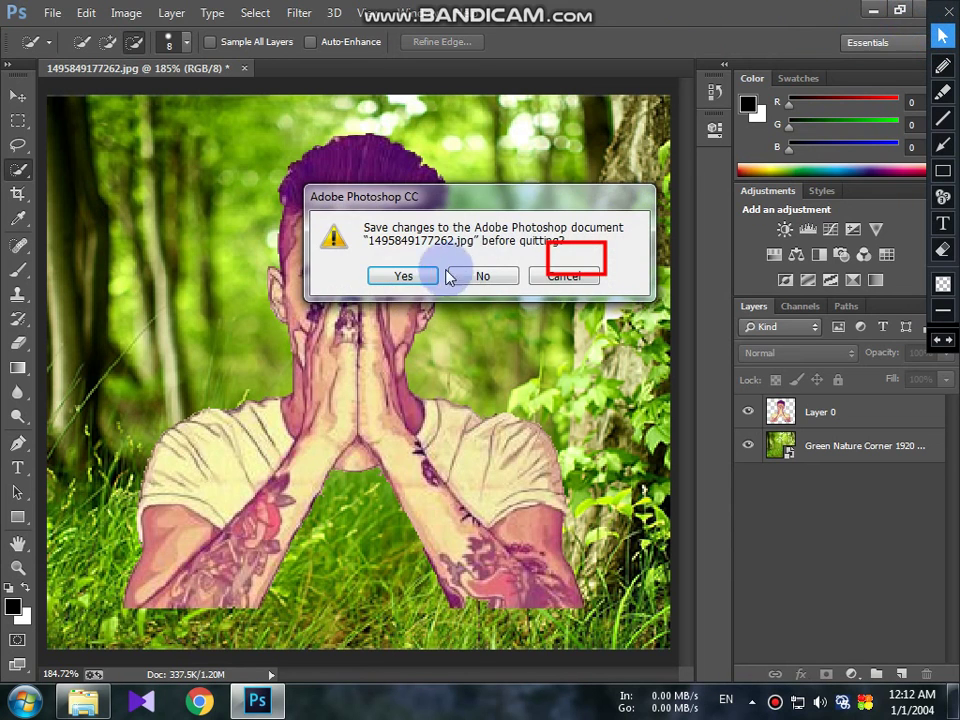
click(481, 280)
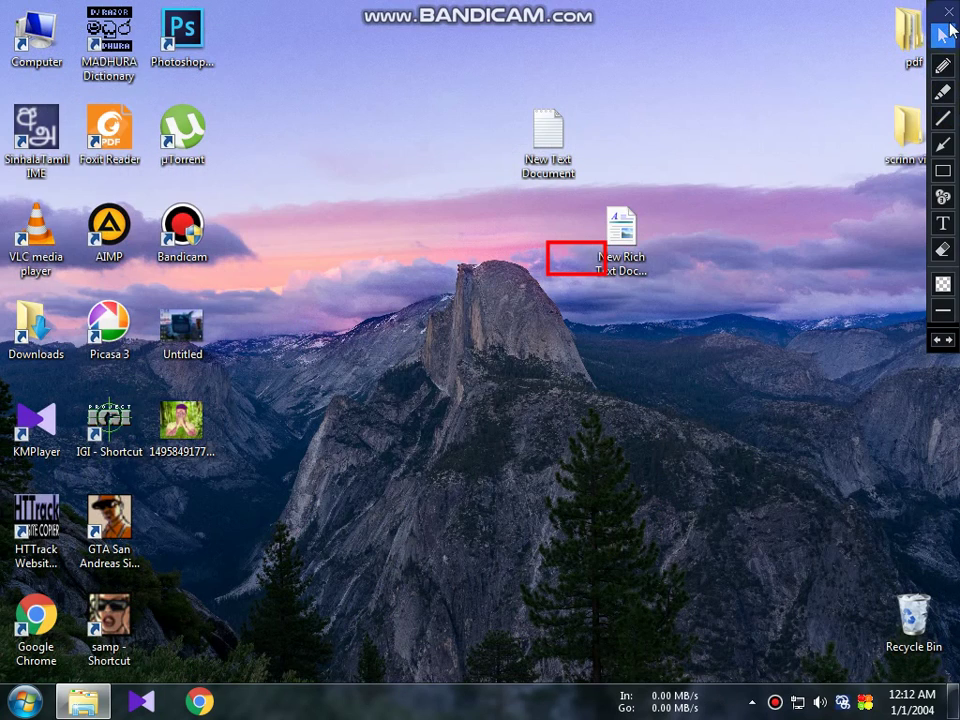
click(948, 11)
click(184, 428)
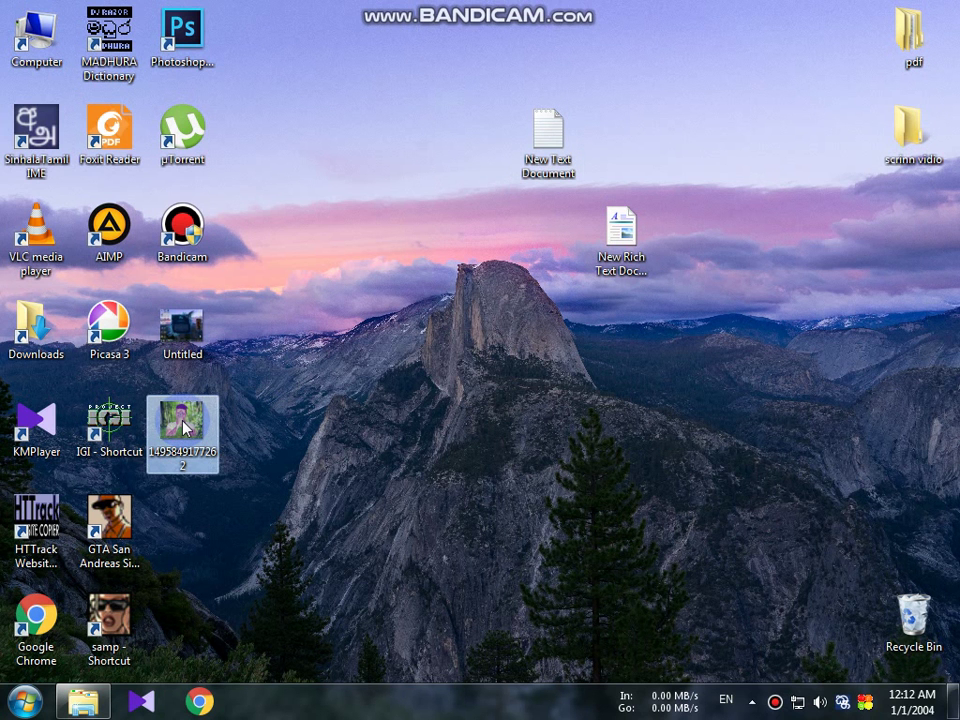
double_click(184, 428)
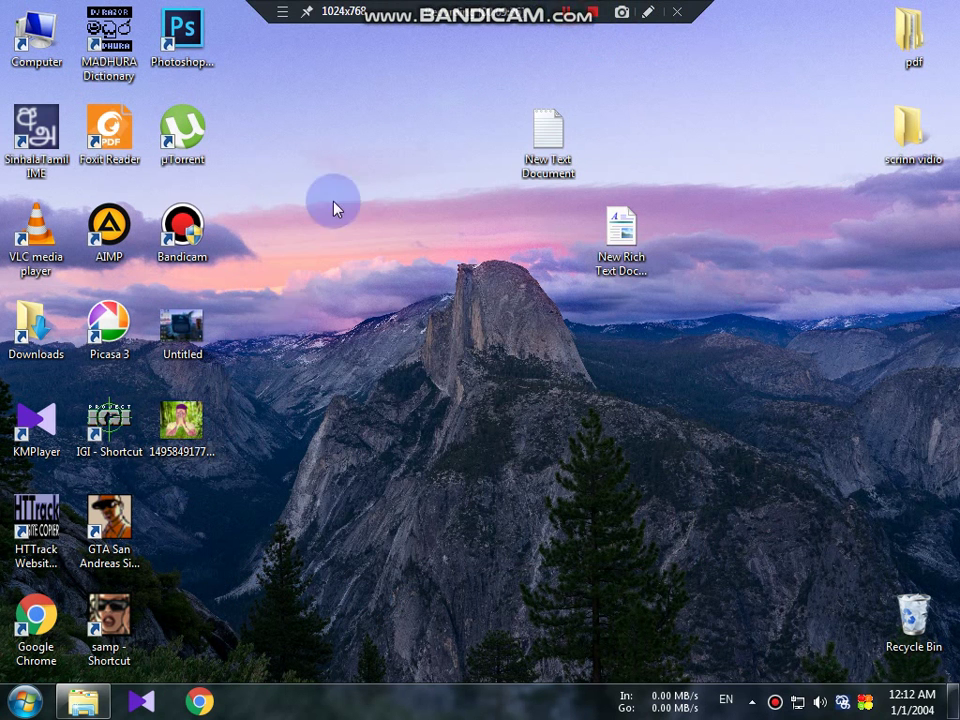
click(200, 415)
right_click(203, 413)
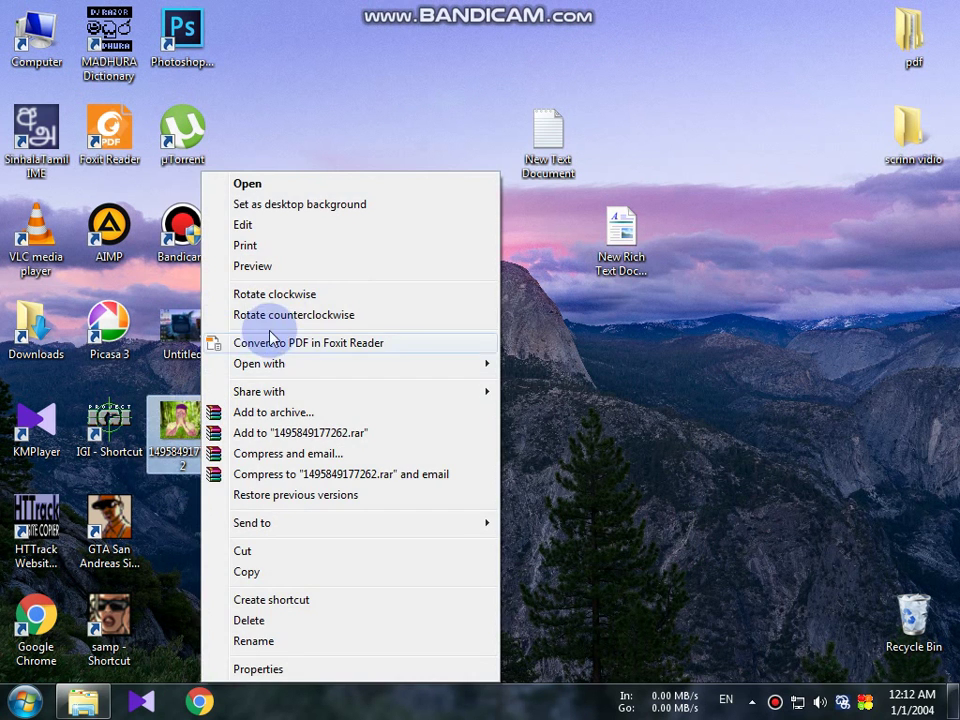
mouse_move(259, 363)
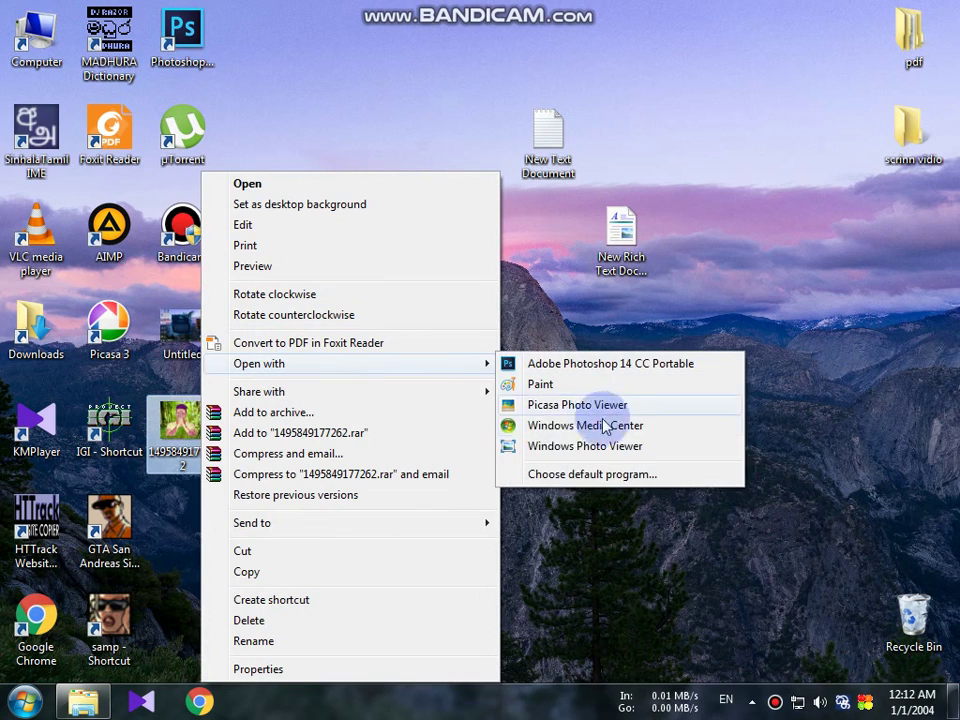
click(565, 449)
click(476, 320)
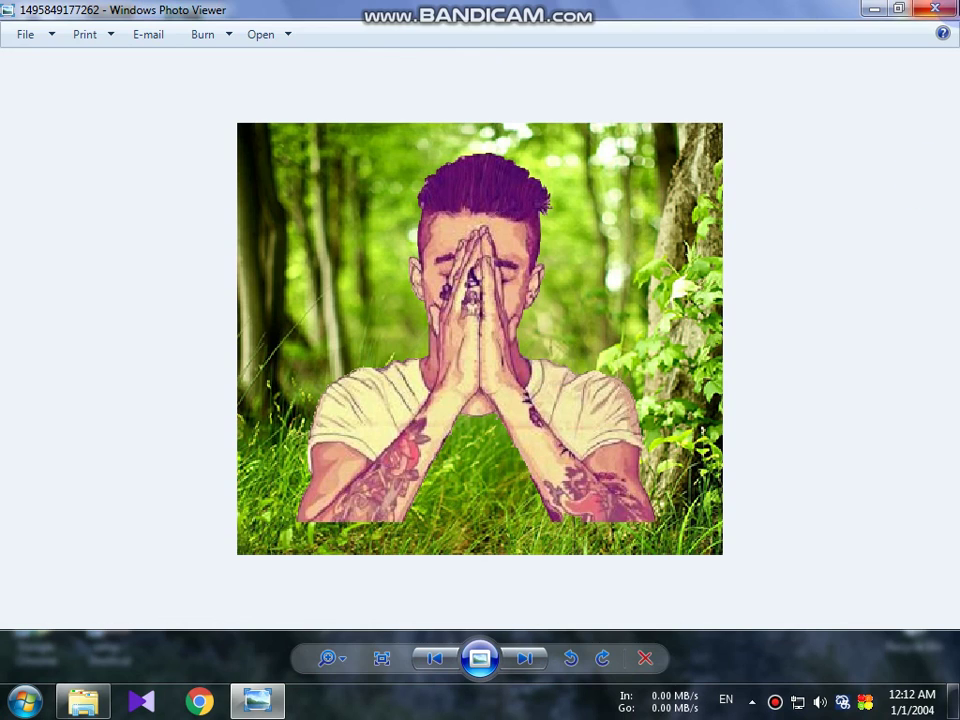
click(935, 8)
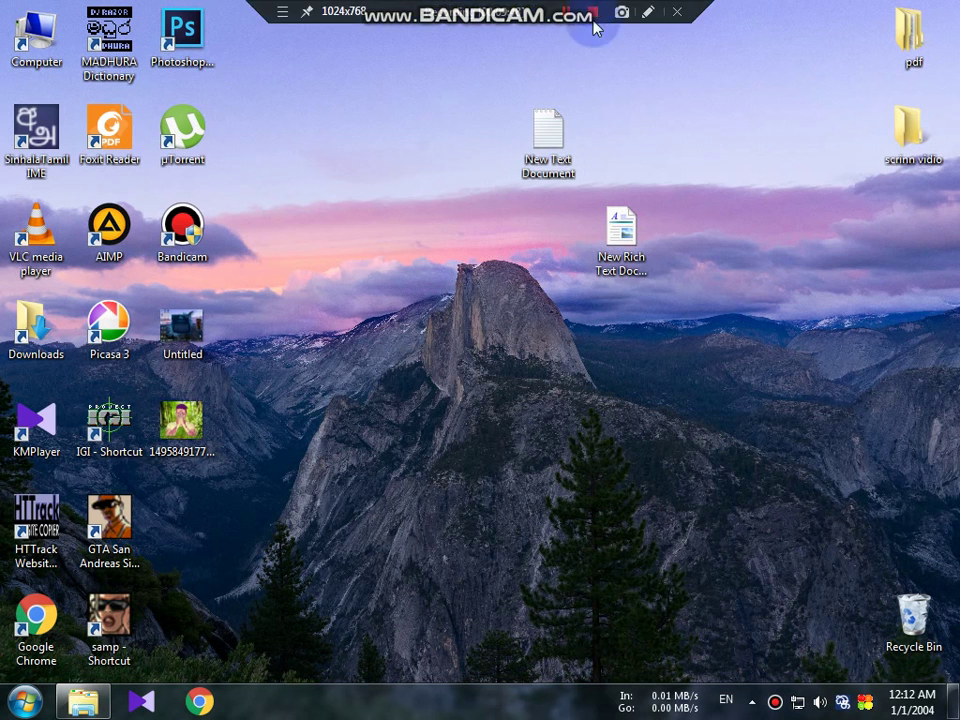
click(558, 158)
Open New Rich Text Document in WordPad, erase all its text and turn off numbering
double_click(620, 235)
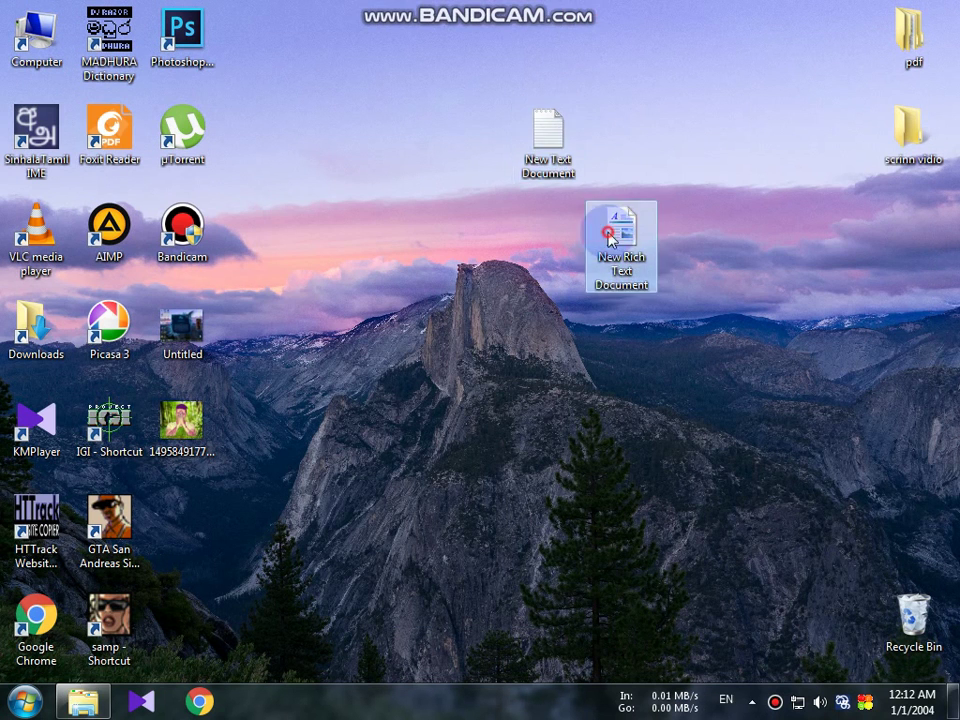
key(ctrl+a)
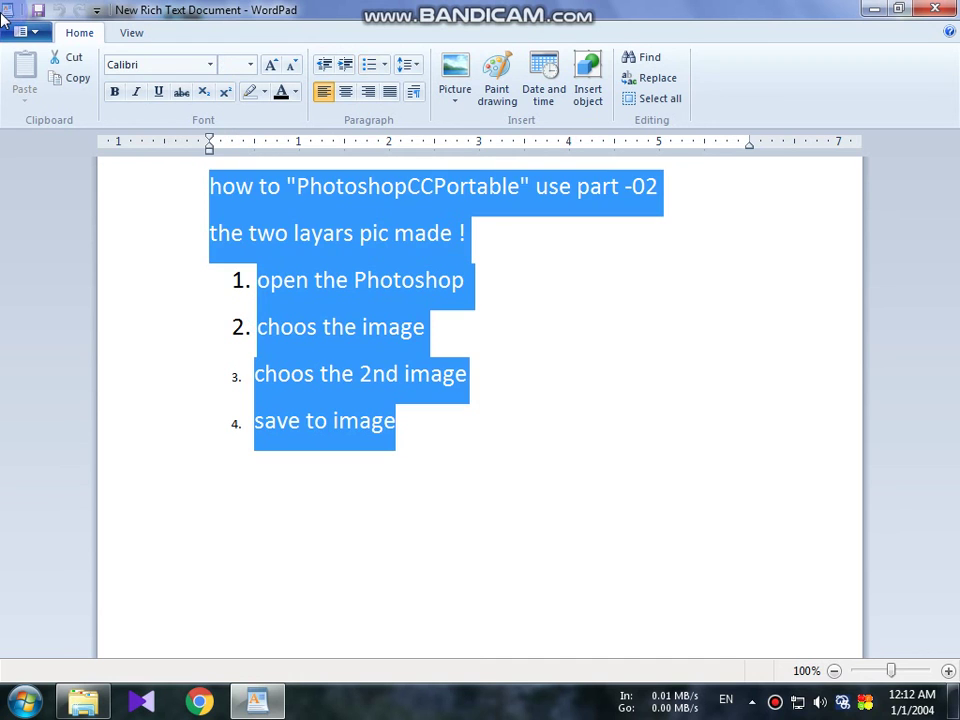
text(yh)
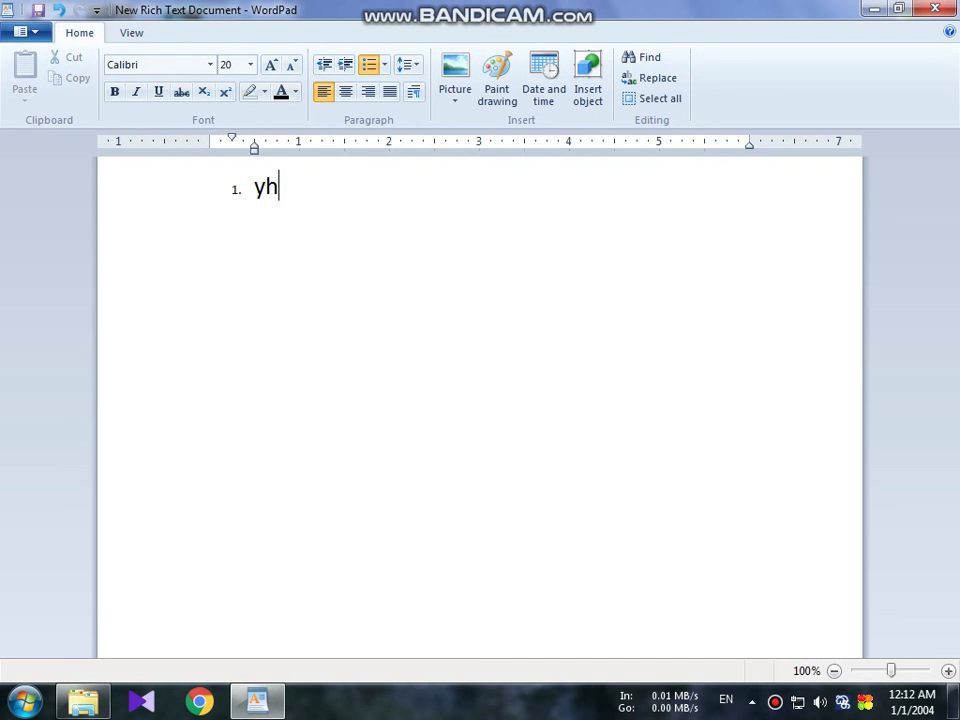
key(BackSpace)
key(BackSpace)
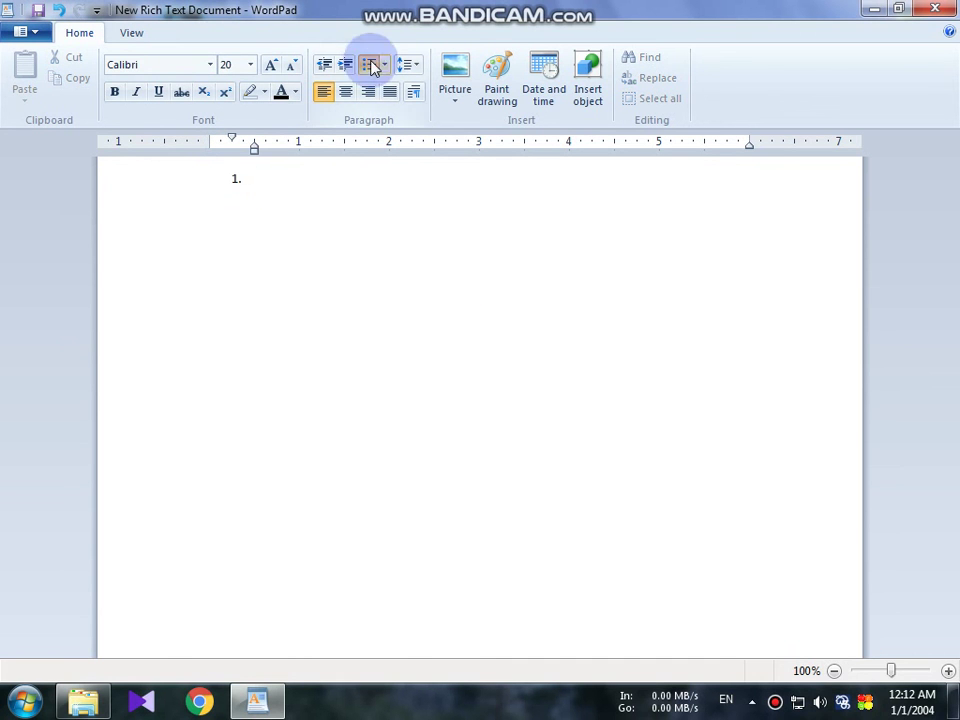
click(372, 67)
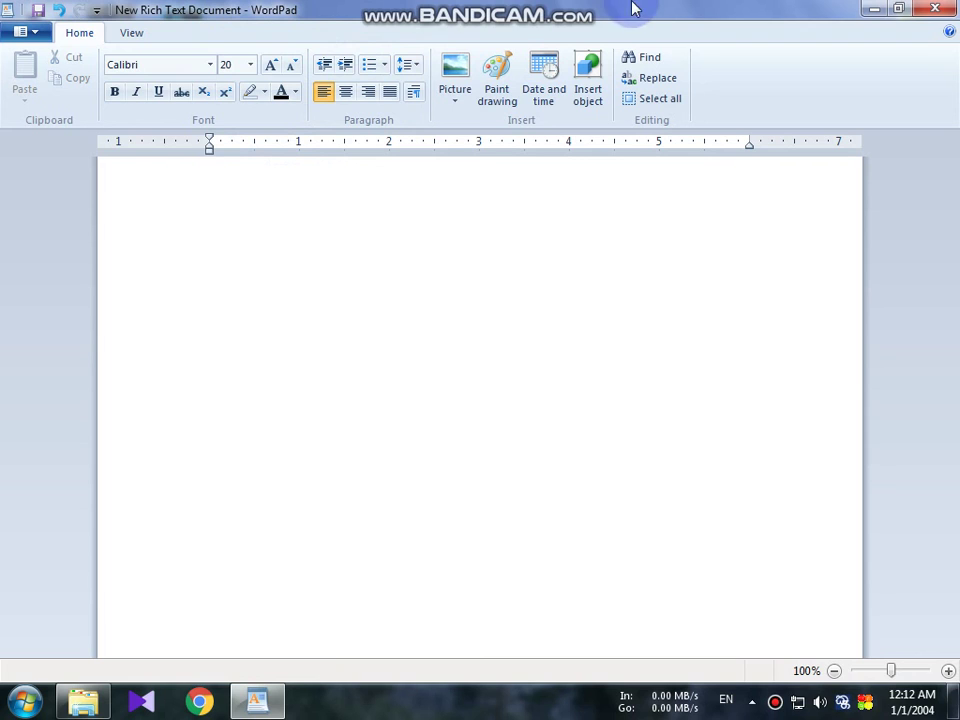